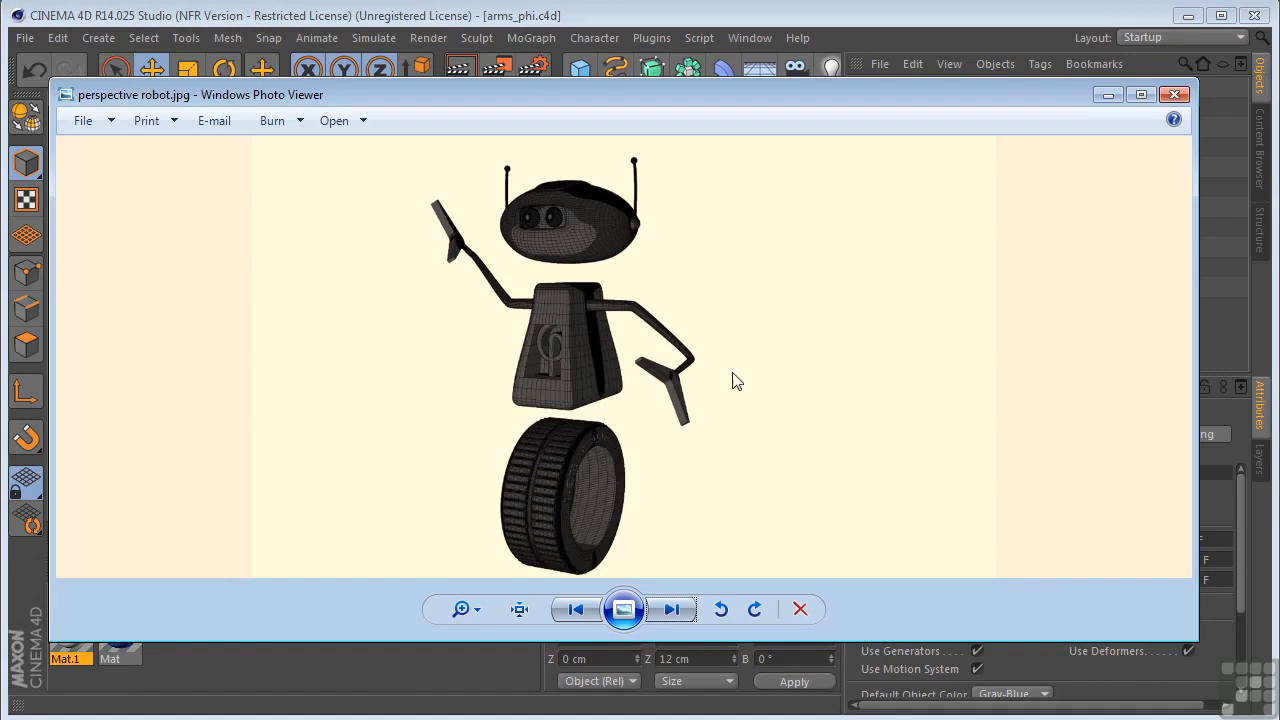
- Close the robot reference image and create a new empty project
{"action": "left_click", "coordinate": [1173, 93]}
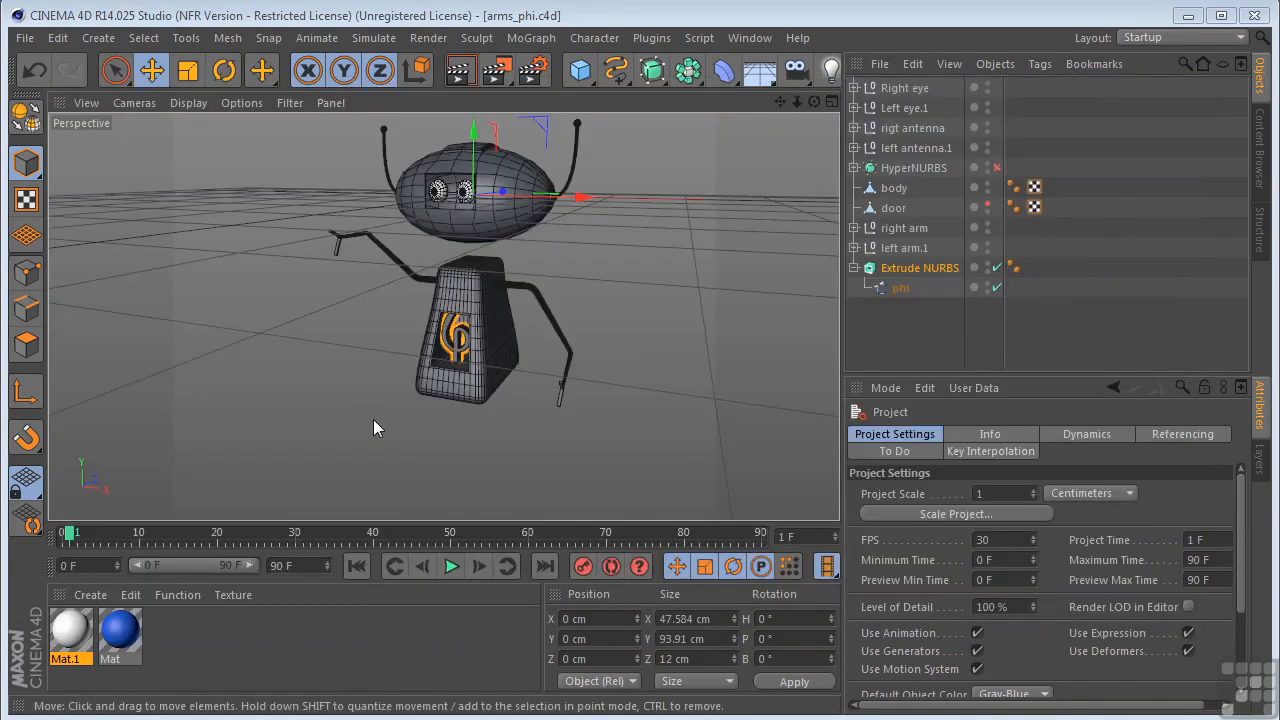
{"action": "left_click", "coordinate": [24, 38]}
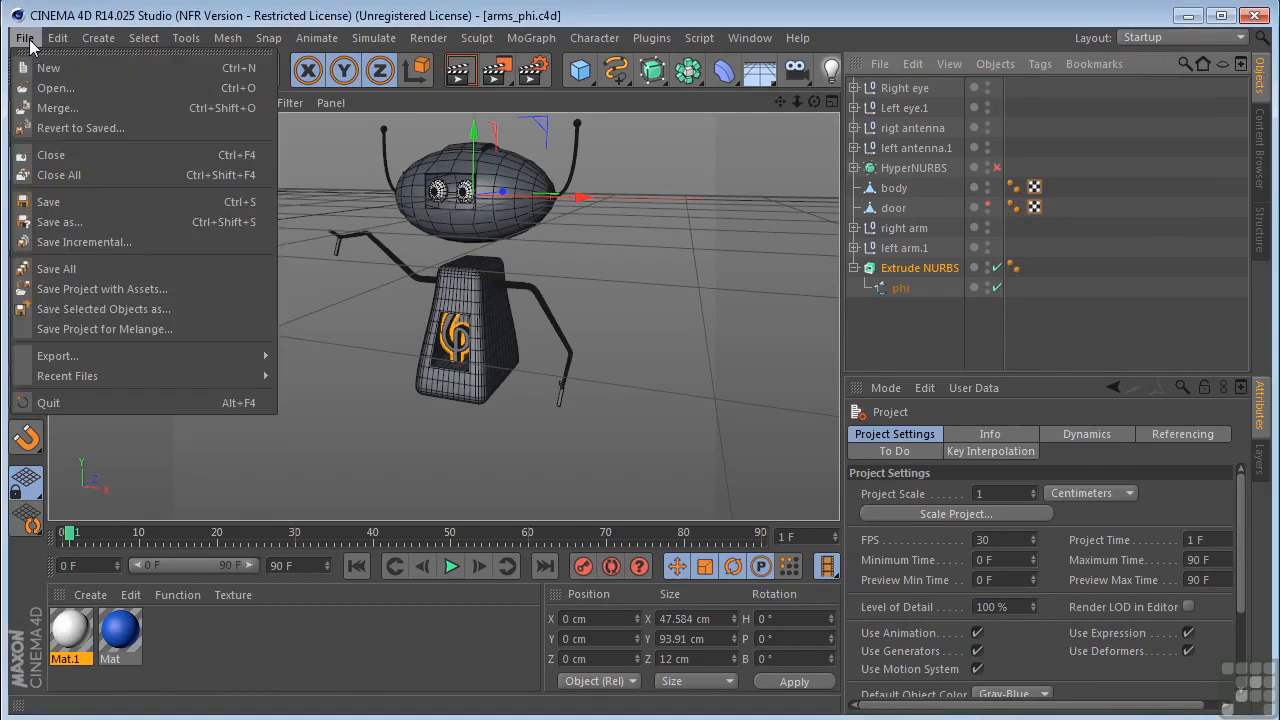
{"action": "left_click", "coordinate": [39, 72]}
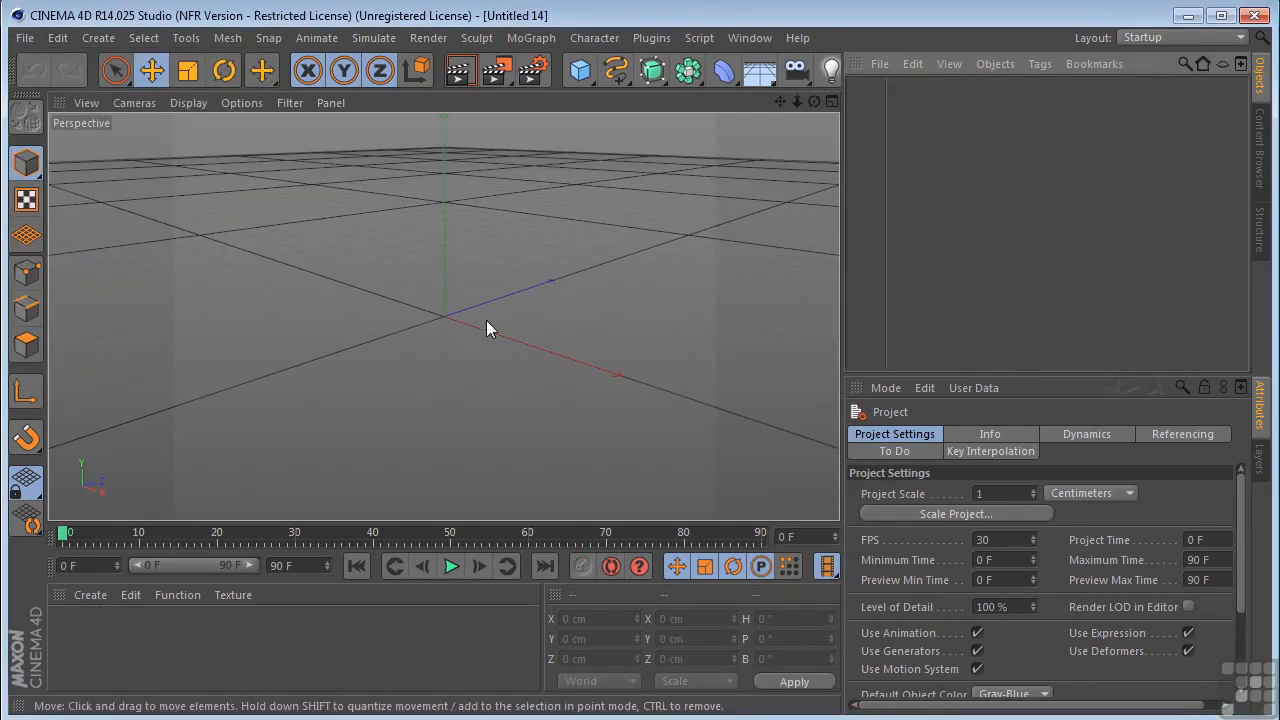
- Draw an open linear spline in the Front view as an inverted U, about 600 cm wide and 400 cm high, centred on the Y axis
{"action": "left_click", "coordinate": [615, 69]}
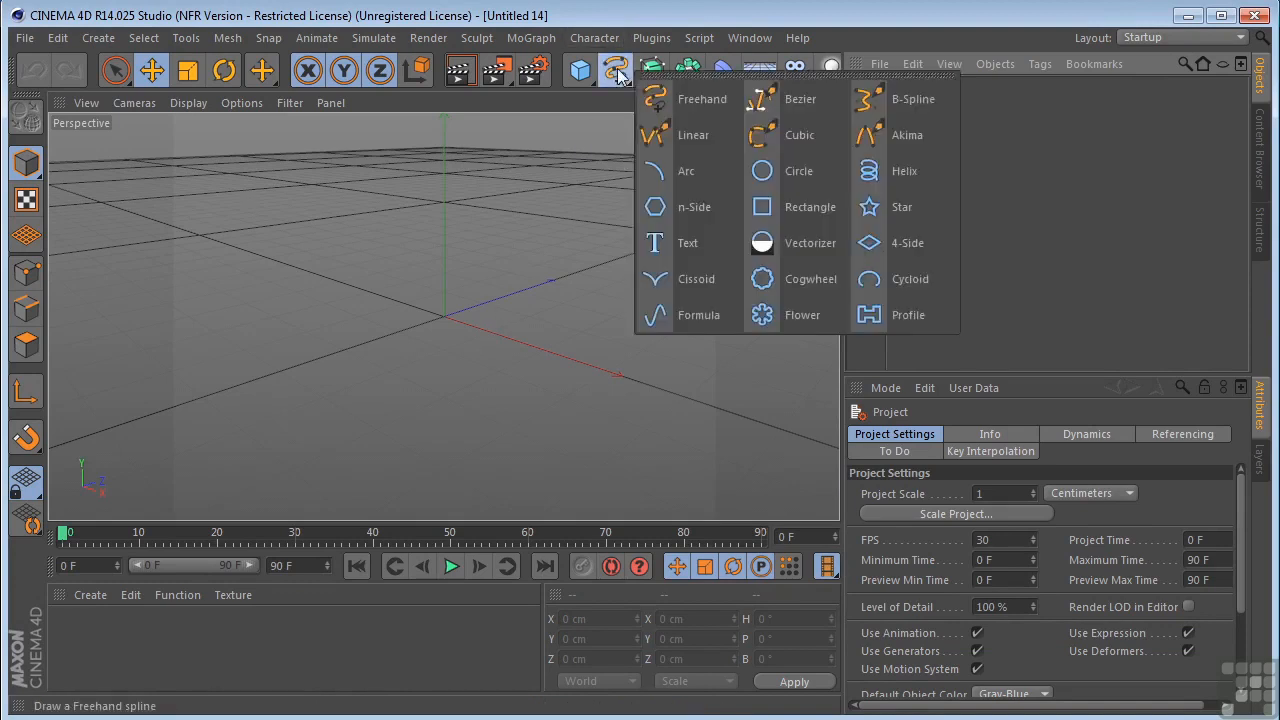
{"action": "left_click", "coordinate": [665, 140]}
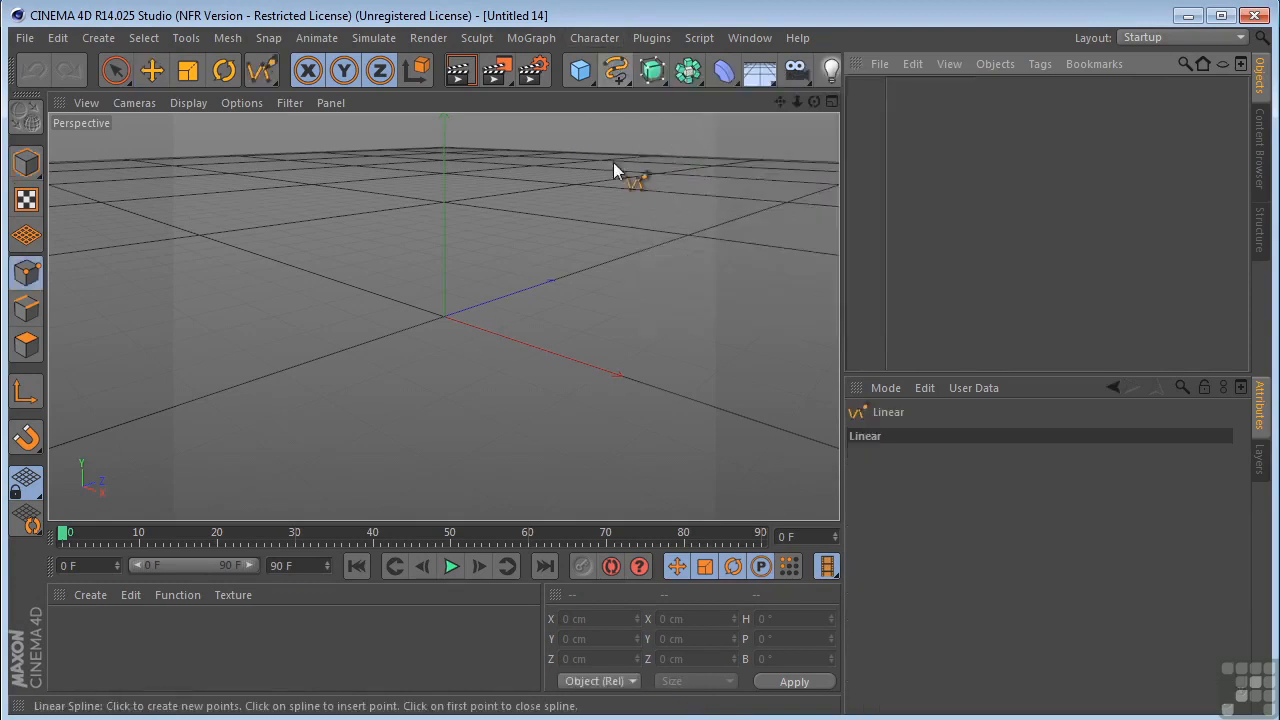
{"action": "middle_click", "coordinate": [447, 246]}
{"action": "middle_click", "coordinate": [608, 377]}
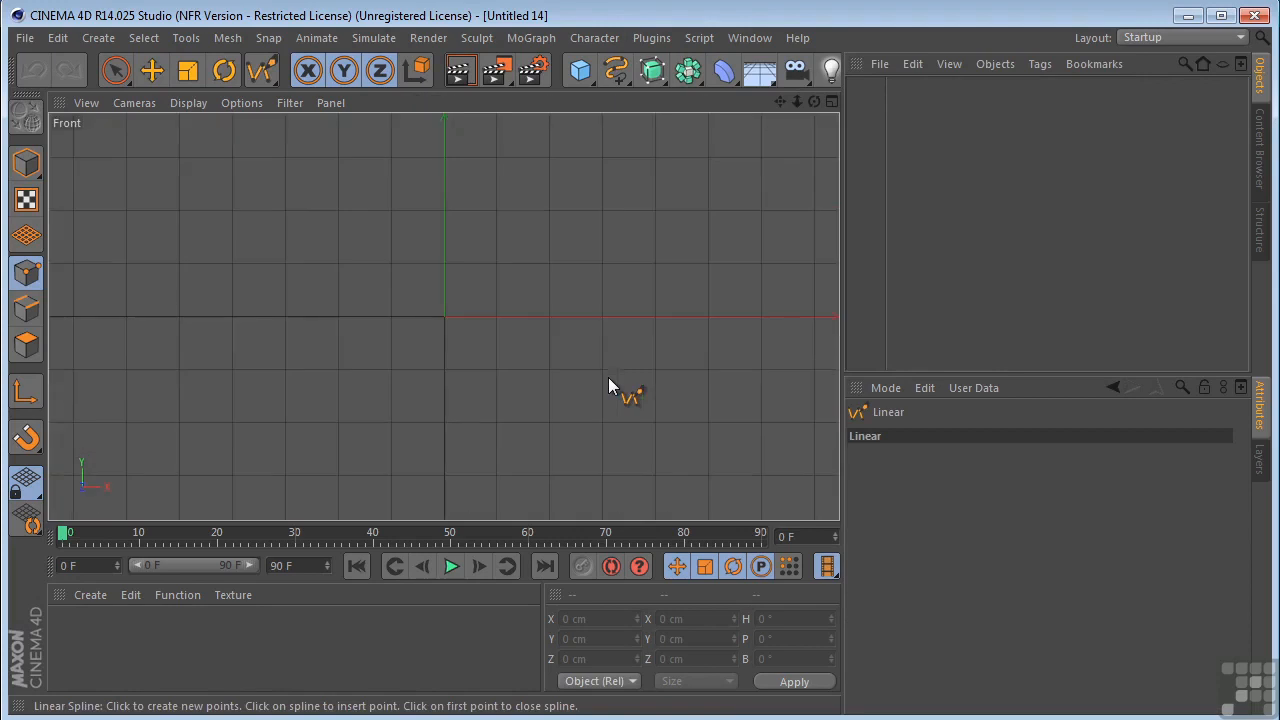
{"action": "left_click_drag", "start_coordinate": [780, 101], "coordinate": [780, 171]}
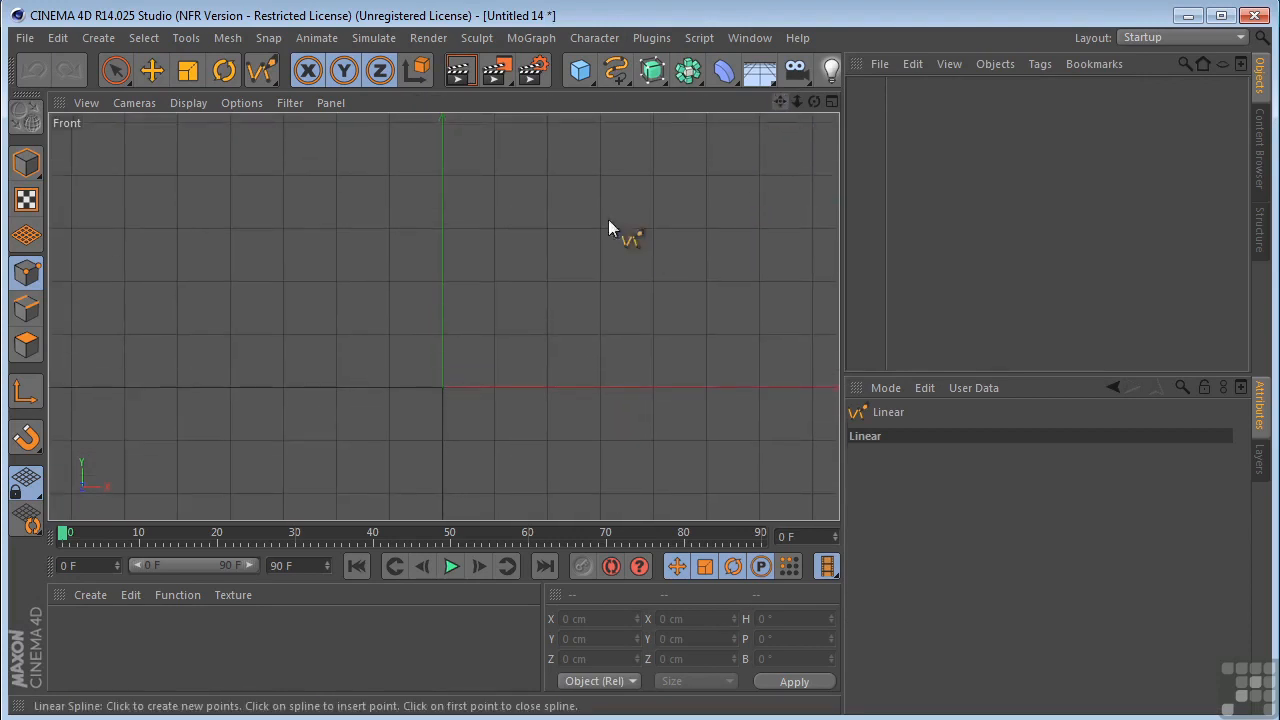
{"action": "left_click", "coordinate": [283, 386]}
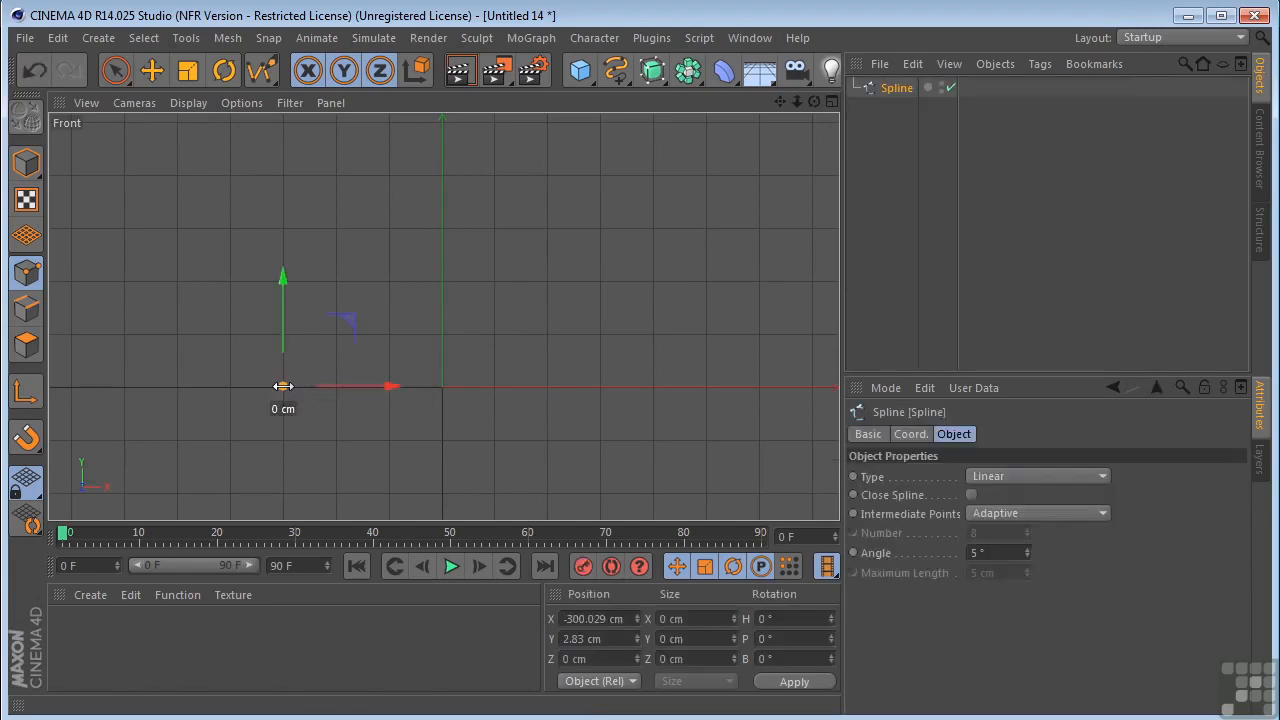
{"action": "left_click", "coordinate": [284, 177]}
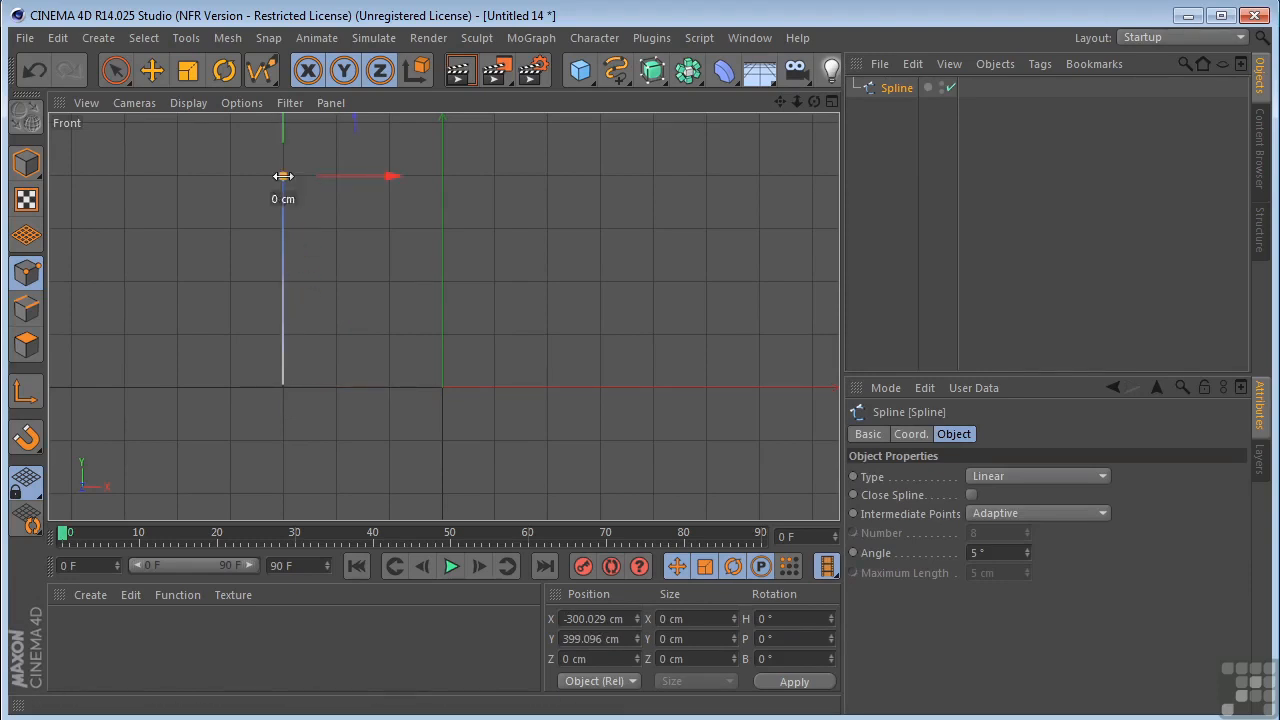
{"action": "left_click", "coordinate": [601, 176]}
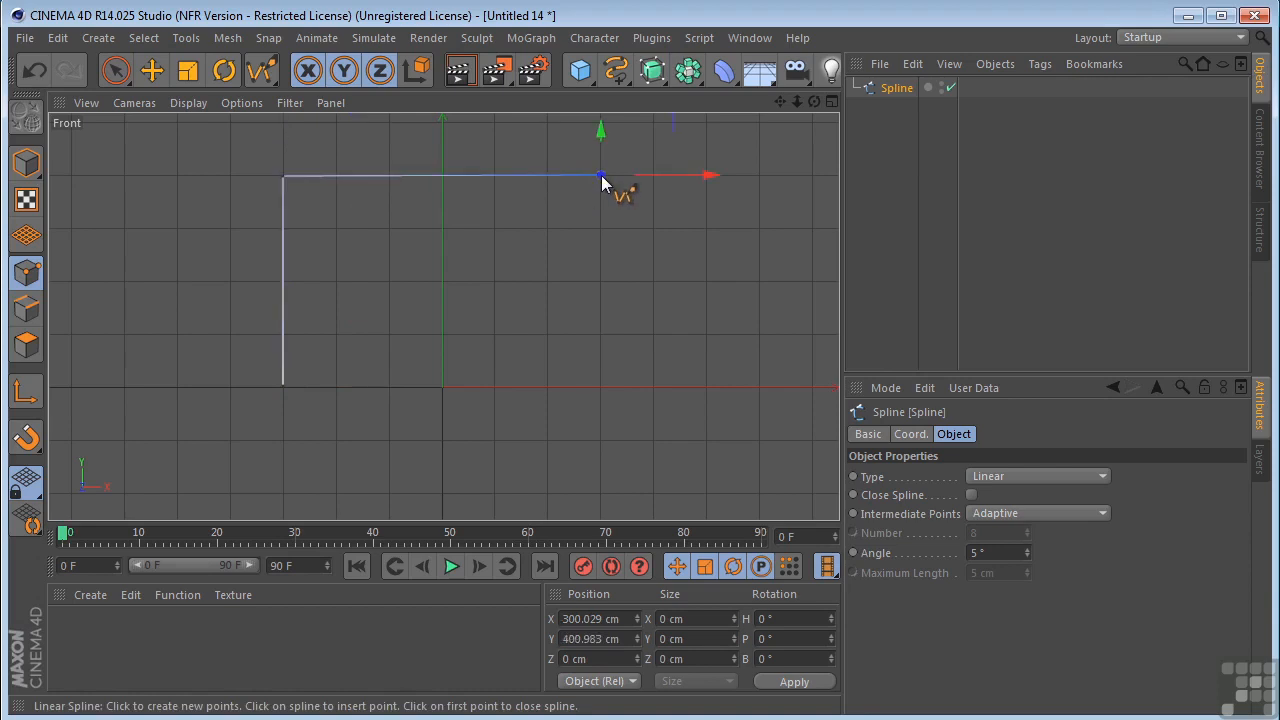
{"action": "left_click", "coordinate": [600, 386]}
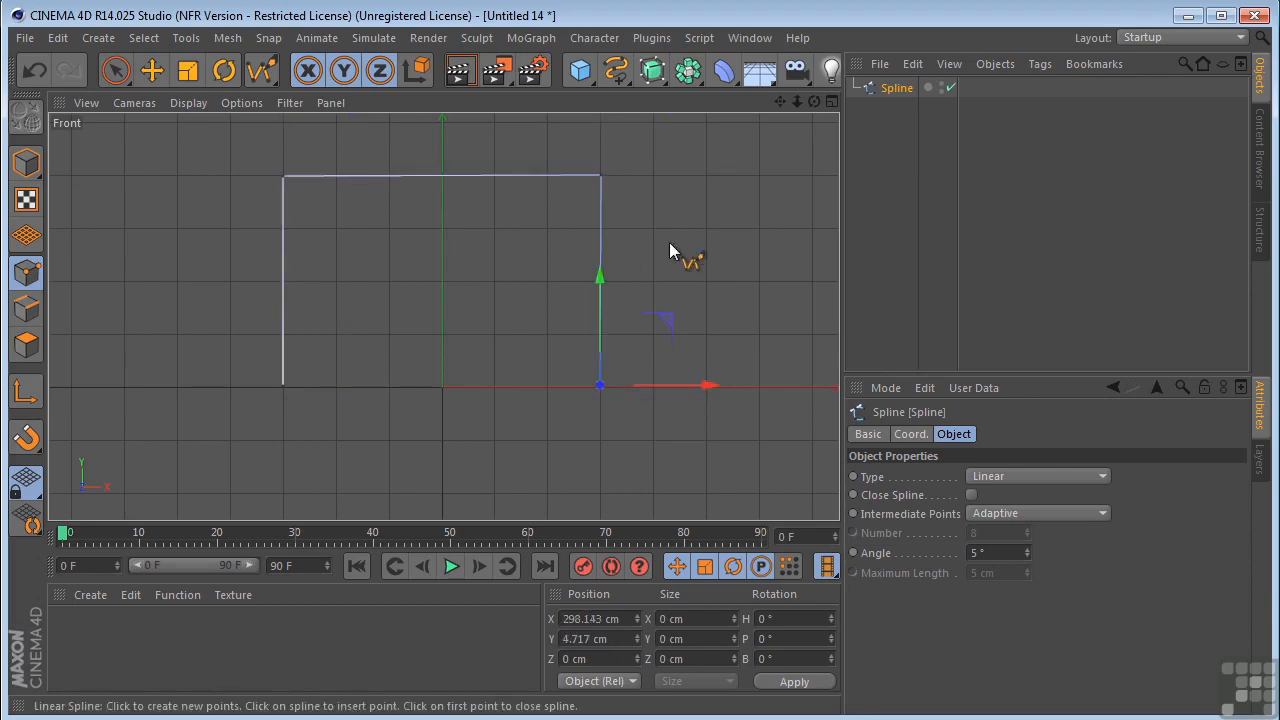
- Chamfer the two upper corner points of the spline with a radius of 12 cm
{"action": "left_click", "coordinate": [116, 72]}
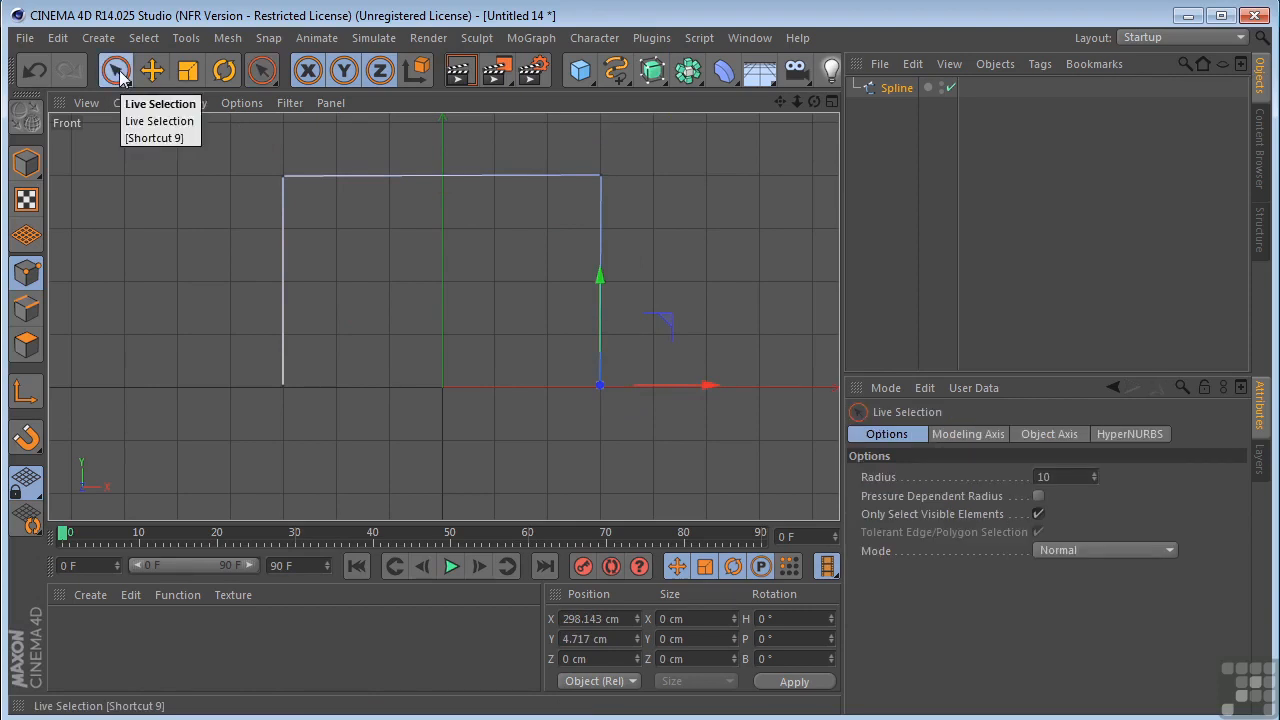
{"action": "mouse_move", "coordinate": [295, 177]}
{"action": "left_mouse_down"}
{"action": "mouse_move", "coordinate": [274, 171]}
{"action": "mouse_move", "coordinate": [647, 177]}
{"action": "left_mouse_up"}
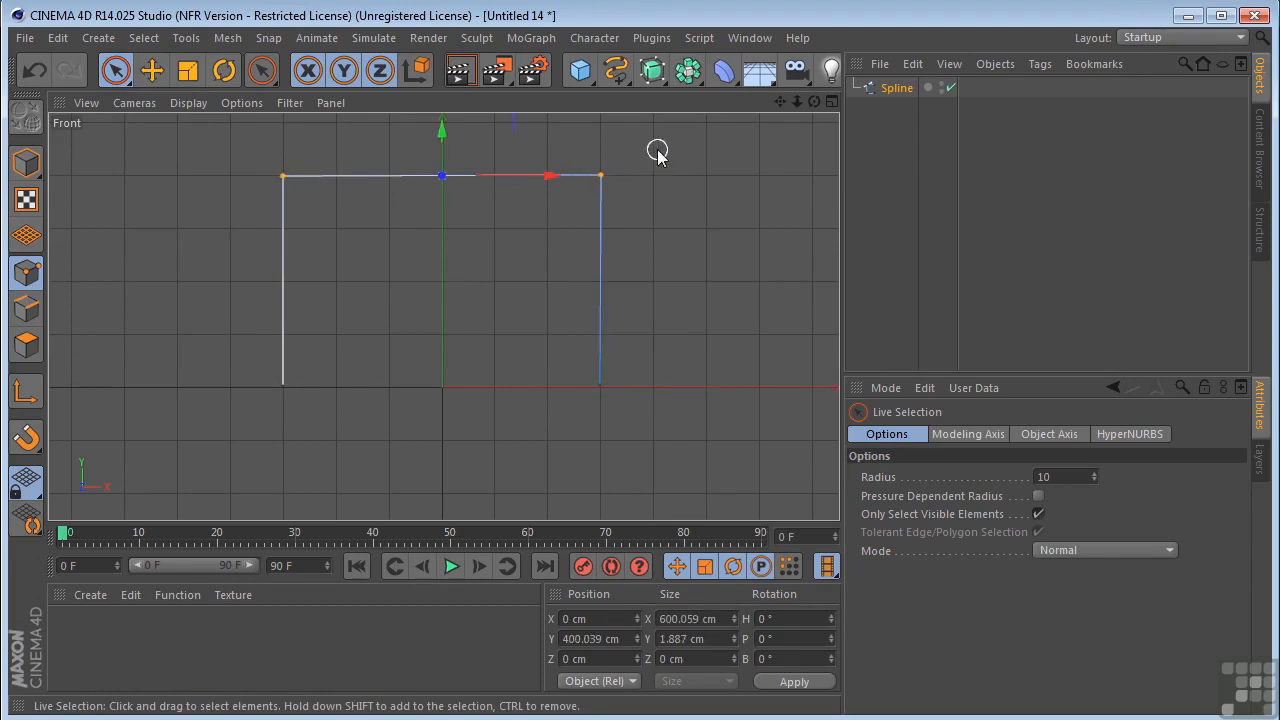
{"action": "right_click", "coordinate": [657, 150]}
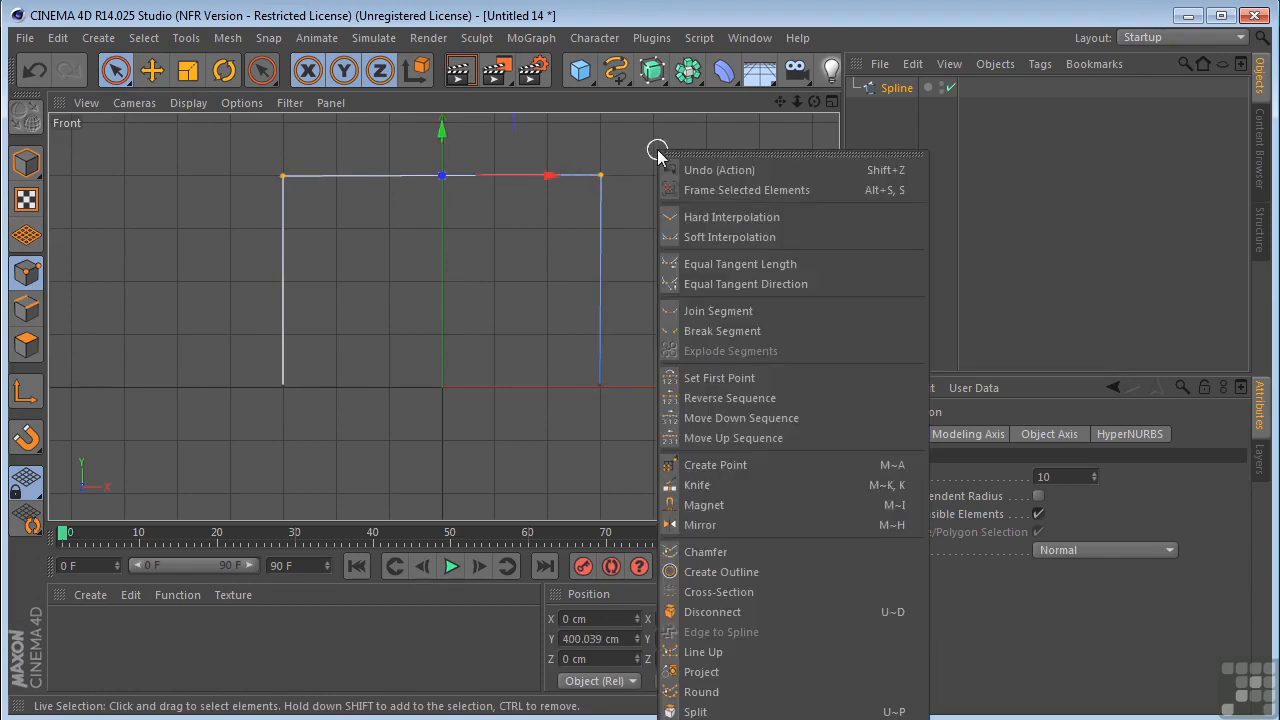
{"action": "left_click", "coordinate": [725, 555]}
{"action": "left_click_drag", "start_coordinate": [484, 391], "coordinate": [484, 391]}
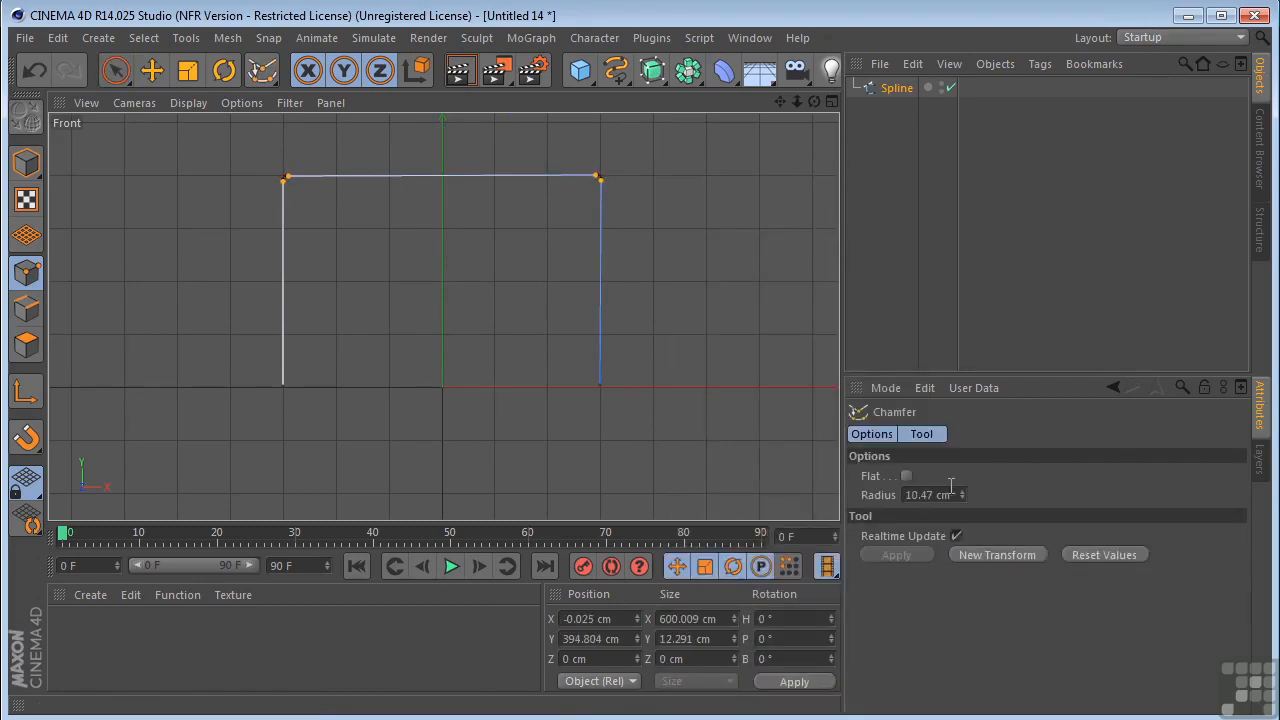
{"action": "left_click", "coordinate": [956, 492]}
{"action": "type", "text": "12"}
{"action": "key", "text": "Return"}
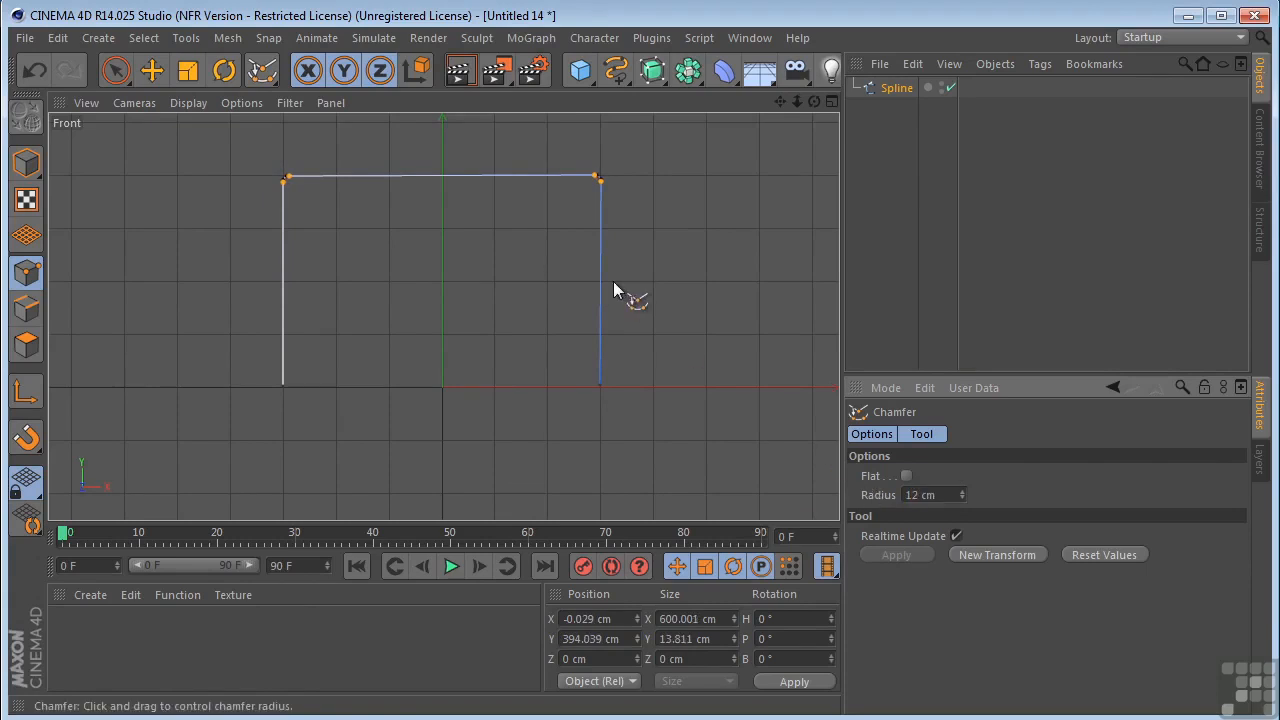
- Create an outward outline of the spline, making the closed profile about 706 cm wide and 451 cm high
{"action": "right_click", "coordinate": [661, 148]}
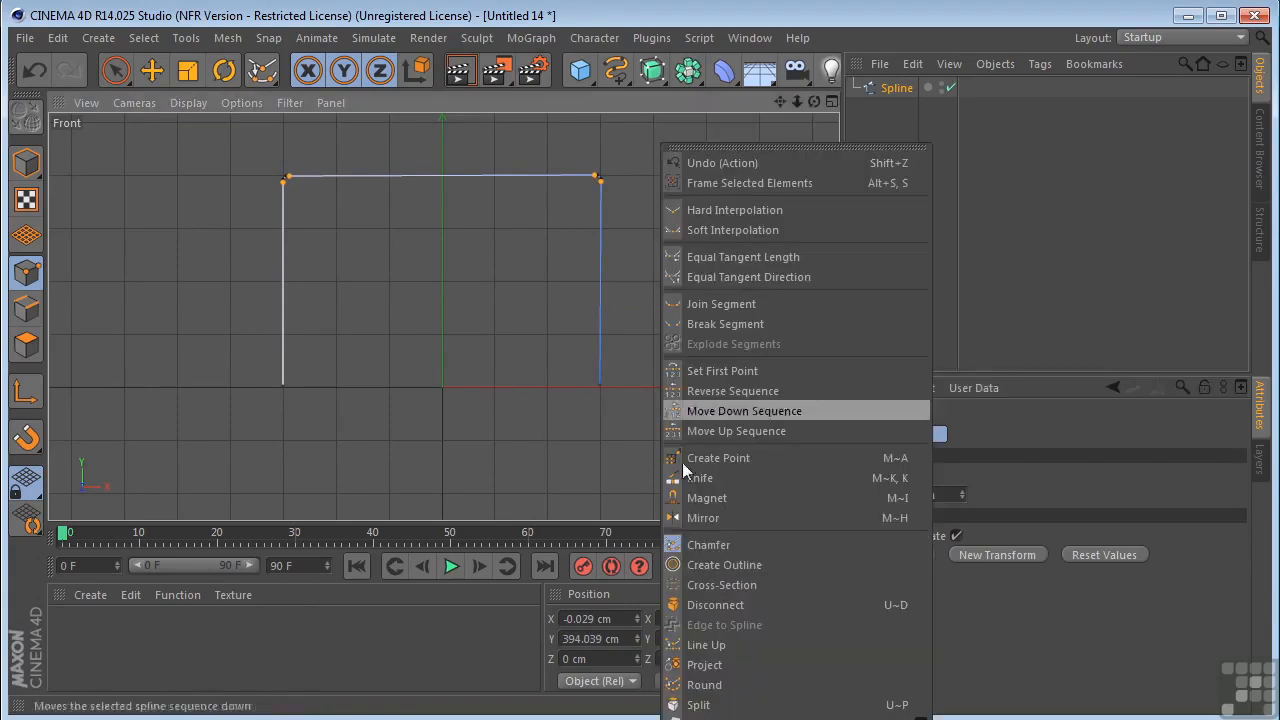
{"action": "left_click", "coordinate": [700, 566]}
{"action": "left_click_drag", "start_coordinate": [705, 412], "coordinate": [736, 412]}
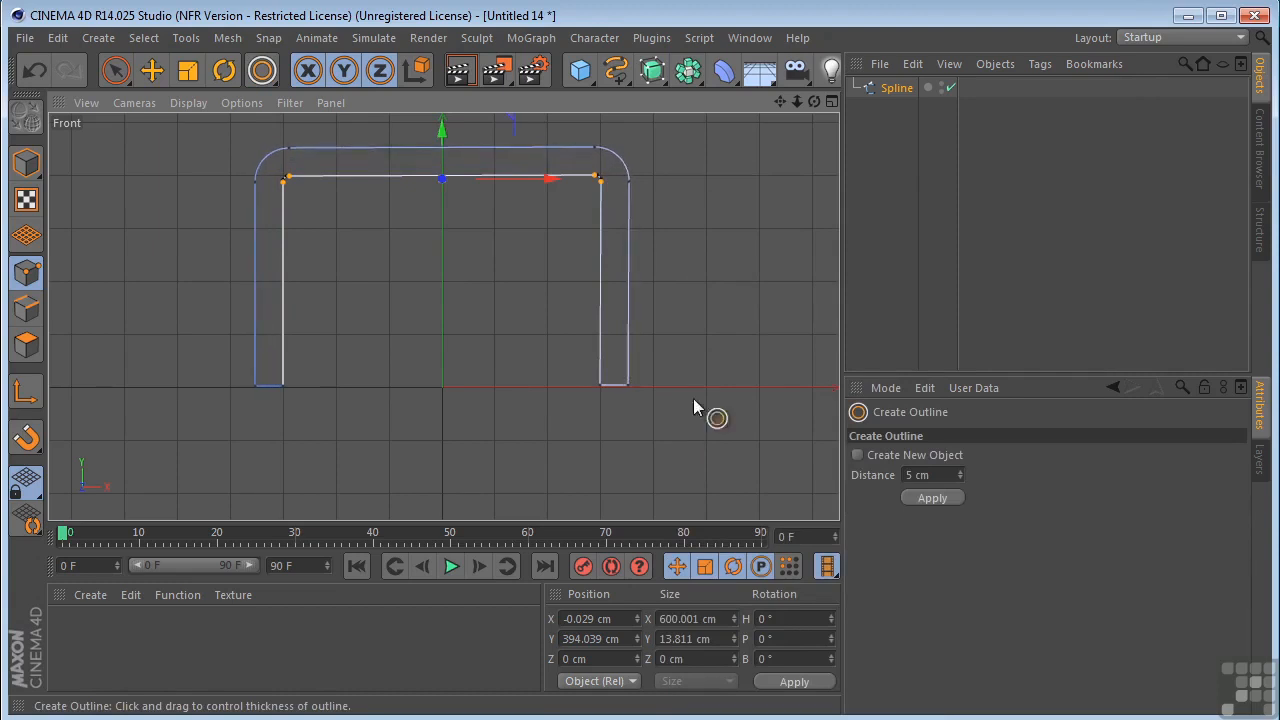
- Add a Lathe NURBS in the Perspective view and make the spline profile its child
{"action": "middle_click", "coordinate": [479, 283]}
{"action": "middle_click", "coordinate": [323, 240]}
{"action": "scroll", "coordinate": [507, 290], "scroll_direction": "down", "scroll_amount": 3}
{"action": "left_click_drag", "start_coordinate": [783, 99], "coordinate": [728, 176]}
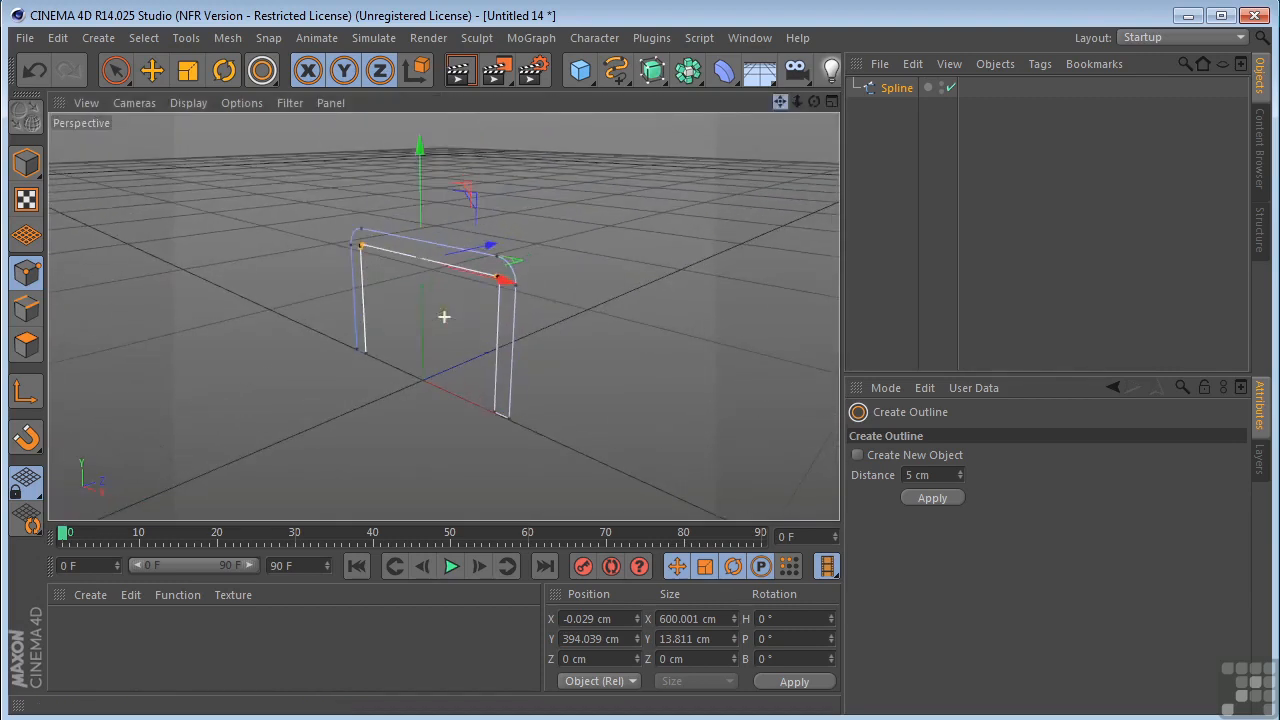
{"action": "left_click", "coordinate": [26, 163]}
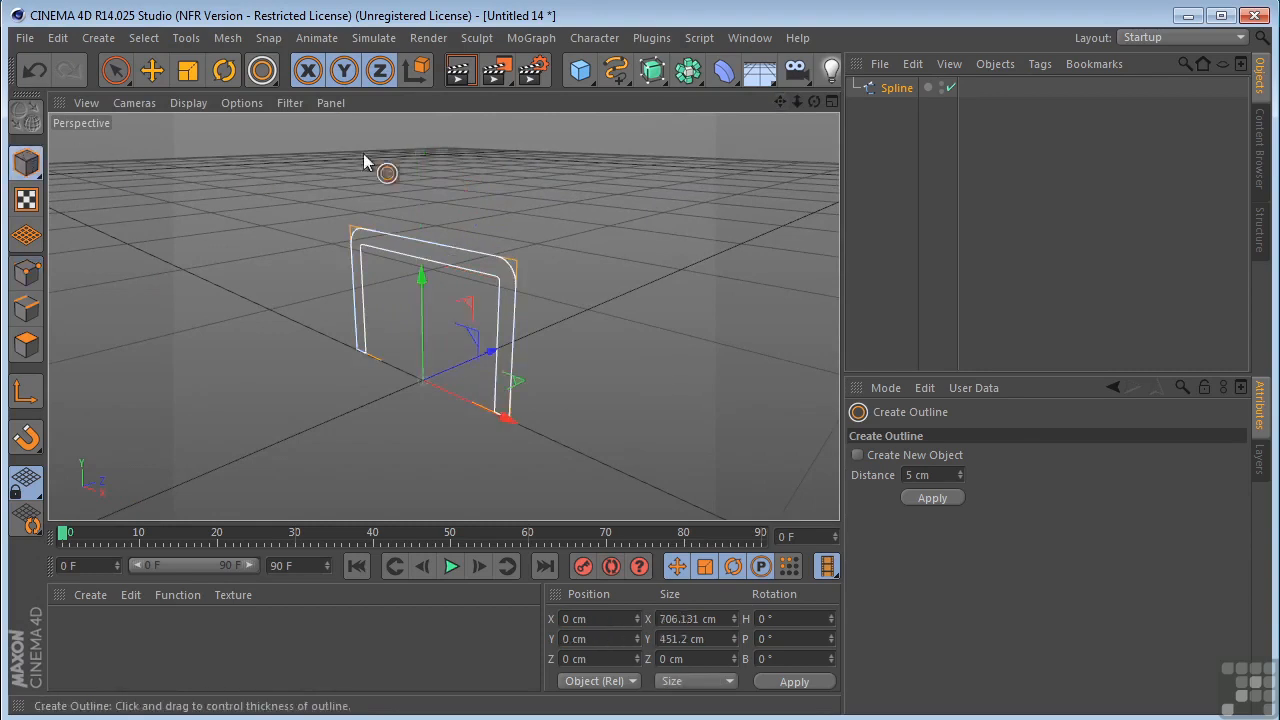
{"action": "left_click_drag", "start_coordinate": [657, 88], "coordinate": [706, 136]}
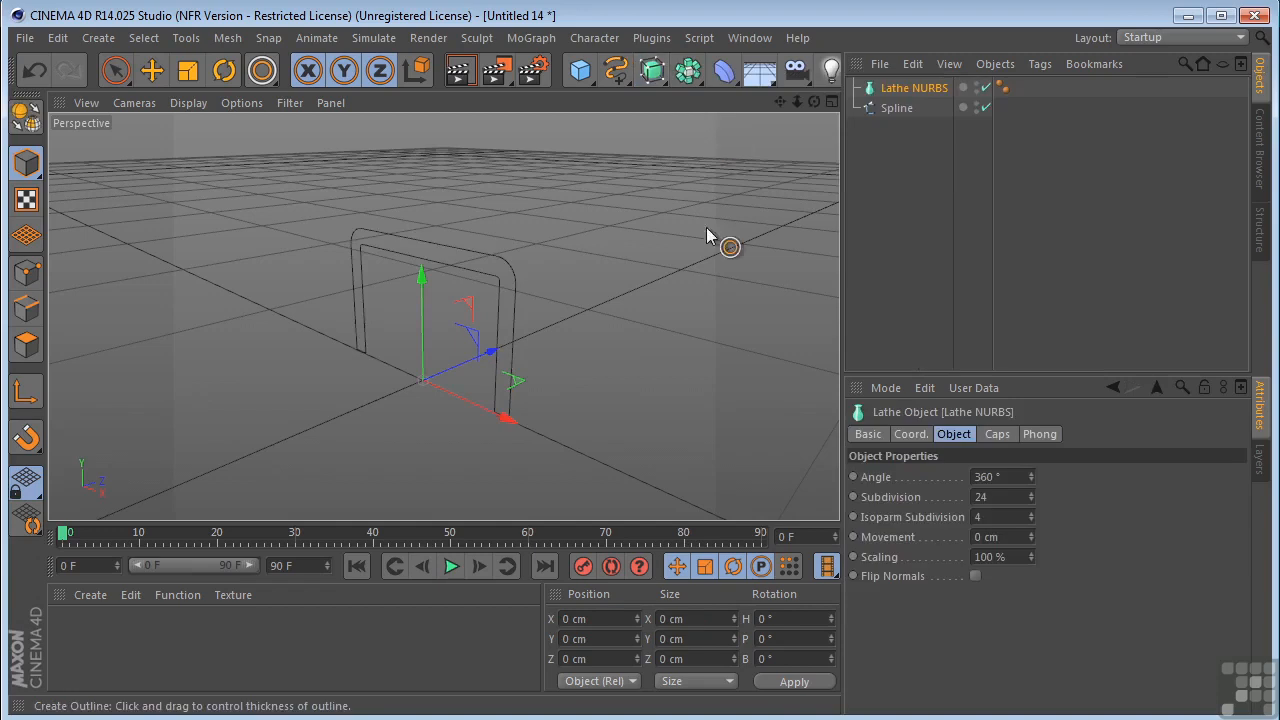
{"action": "left_click_drag", "start_coordinate": [905, 108], "coordinate": [912, 90]}
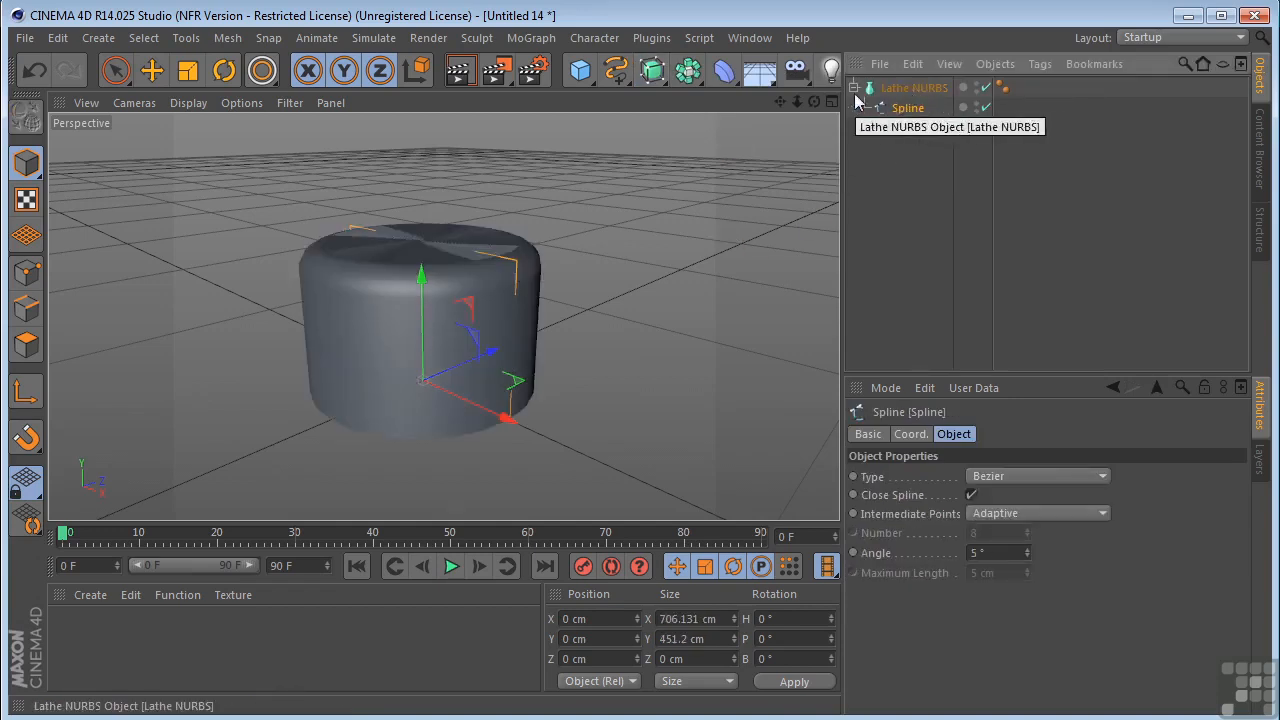
- Rotate the spline to a bank angle of -90° inside the Lathe NURBS
{"action": "left_click_drag", "start_coordinate": [814, 101], "coordinate": [790, 140]}
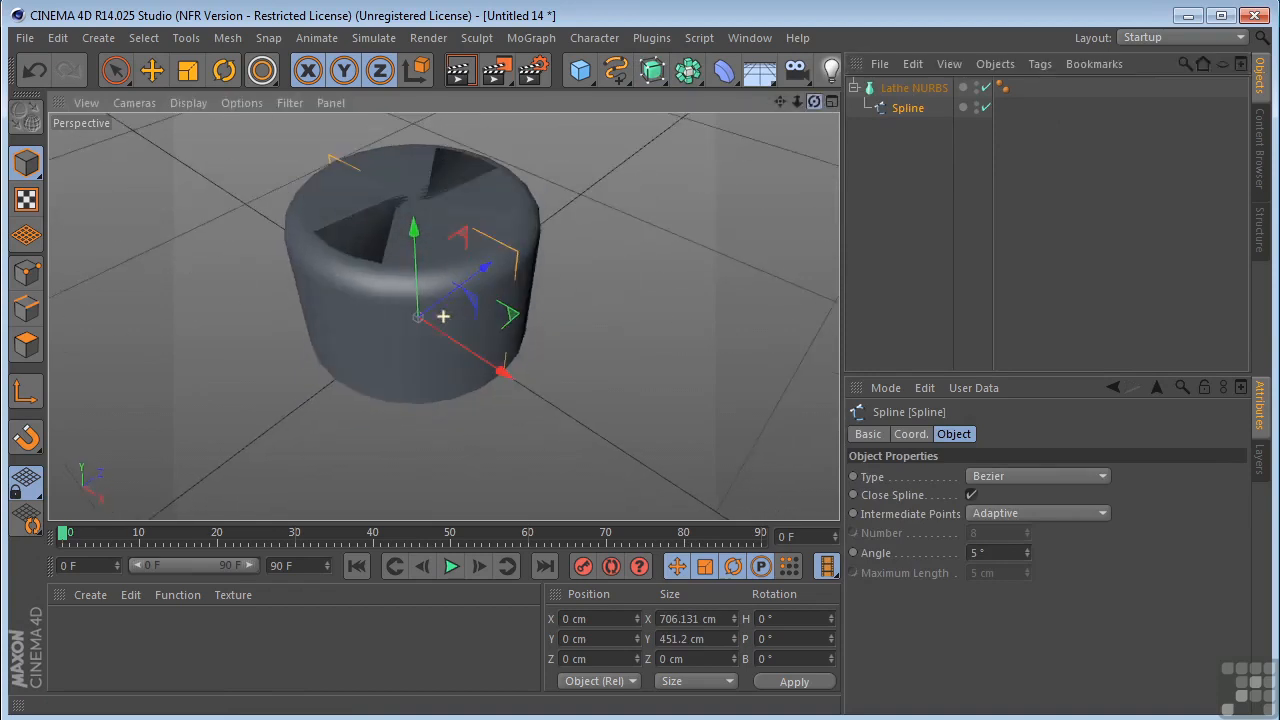
{"action": "left_click_drag", "start_coordinate": [443, 316], "coordinate": [443, 316]}
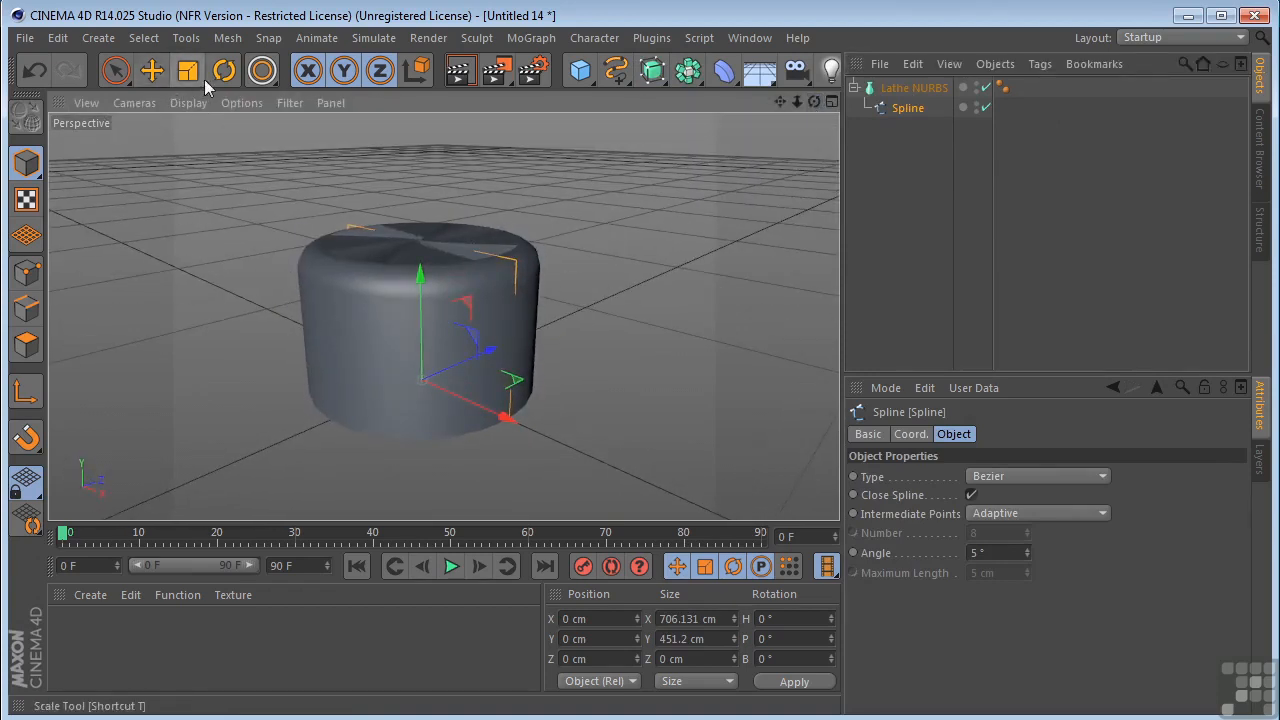
{"action": "left_click", "coordinate": [218, 76]}
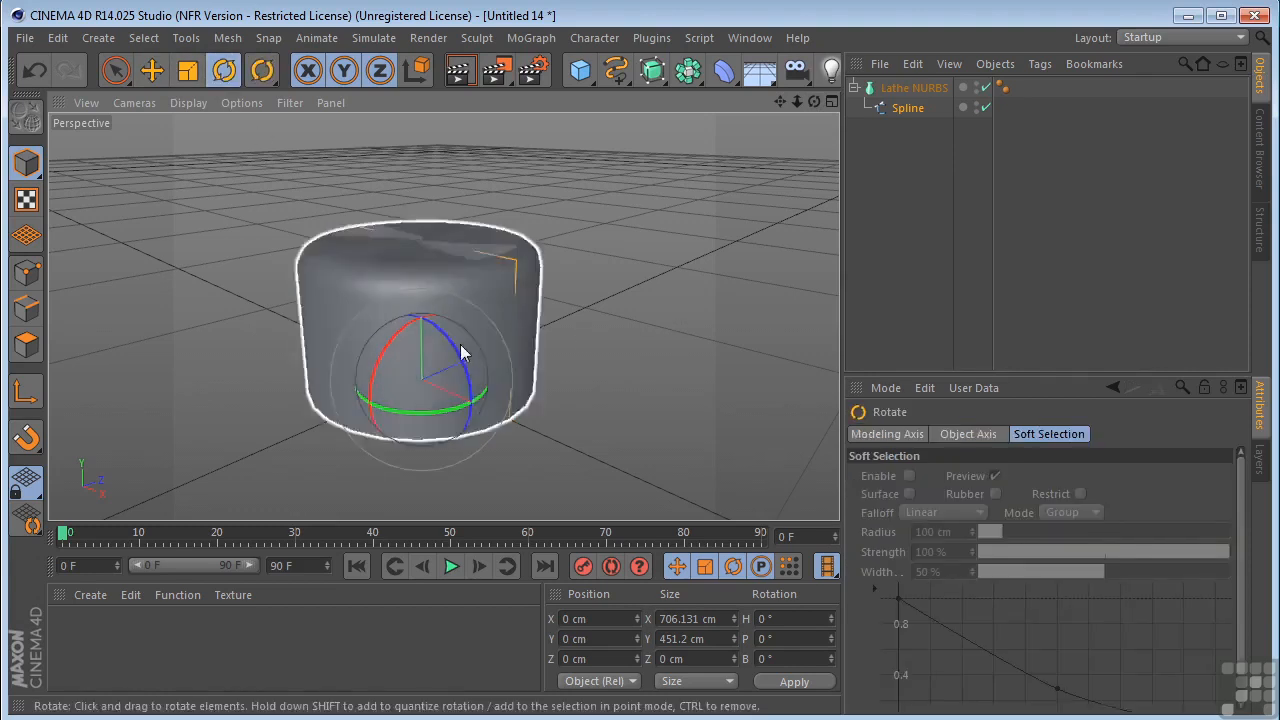
{"action": "left_click_drag", "start_coordinate": [458, 352], "coordinate": [385, 318]}
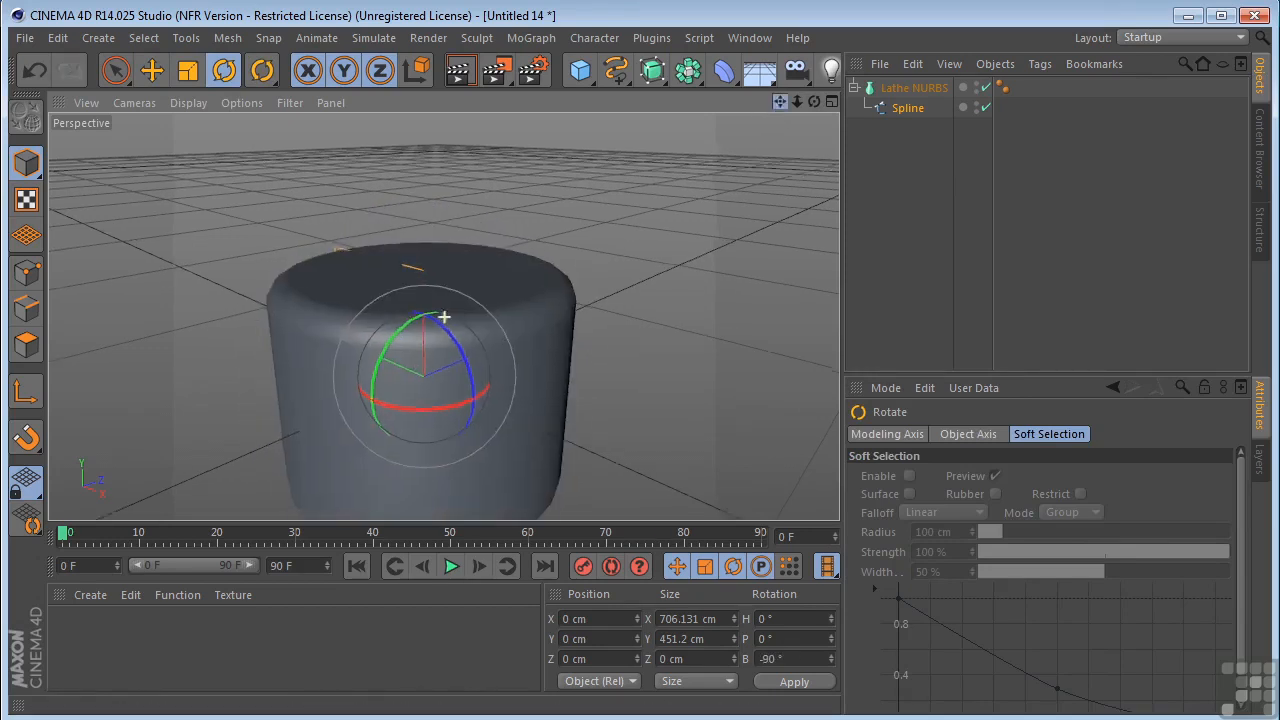
- Move the spline away from the lathe axis to an X position of about -876 cm, opening a hole in the ring
{"action": "left_click_drag", "start_coordinate": [780, 102], "coordinate": [790, 60]}
{"action": "left_click_drag", "start_coordinate": [813, 102], "coordinate": [768, 115]}
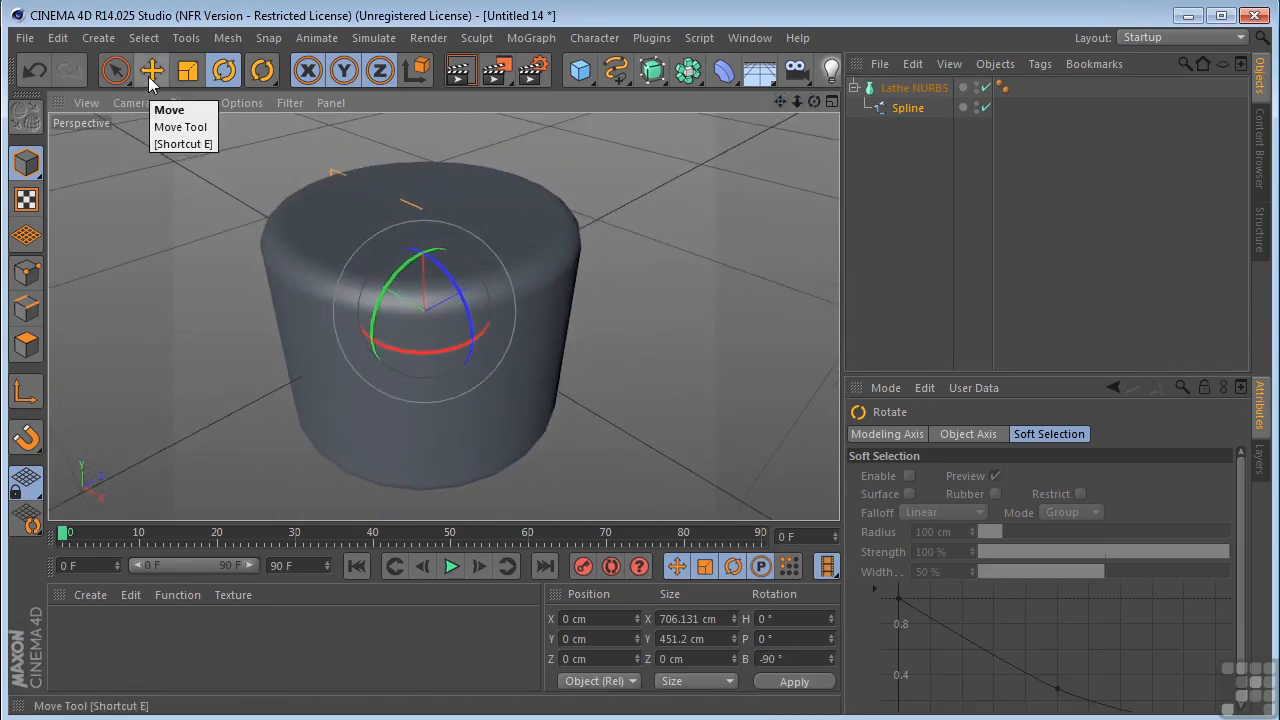
{"action": "left_click", "coordinate": [151, 72]}
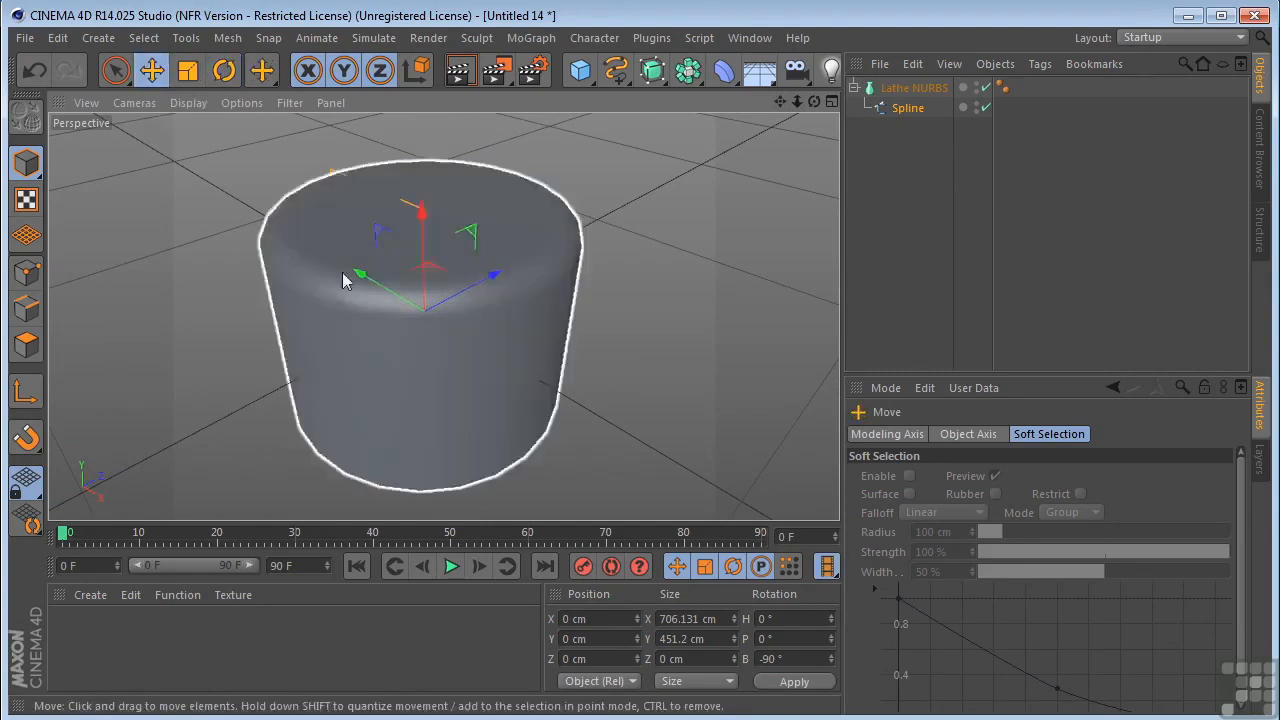
{"action": "left_click_drag", "start_coordinate": [362, 273], "coordinate": [256, 164]}
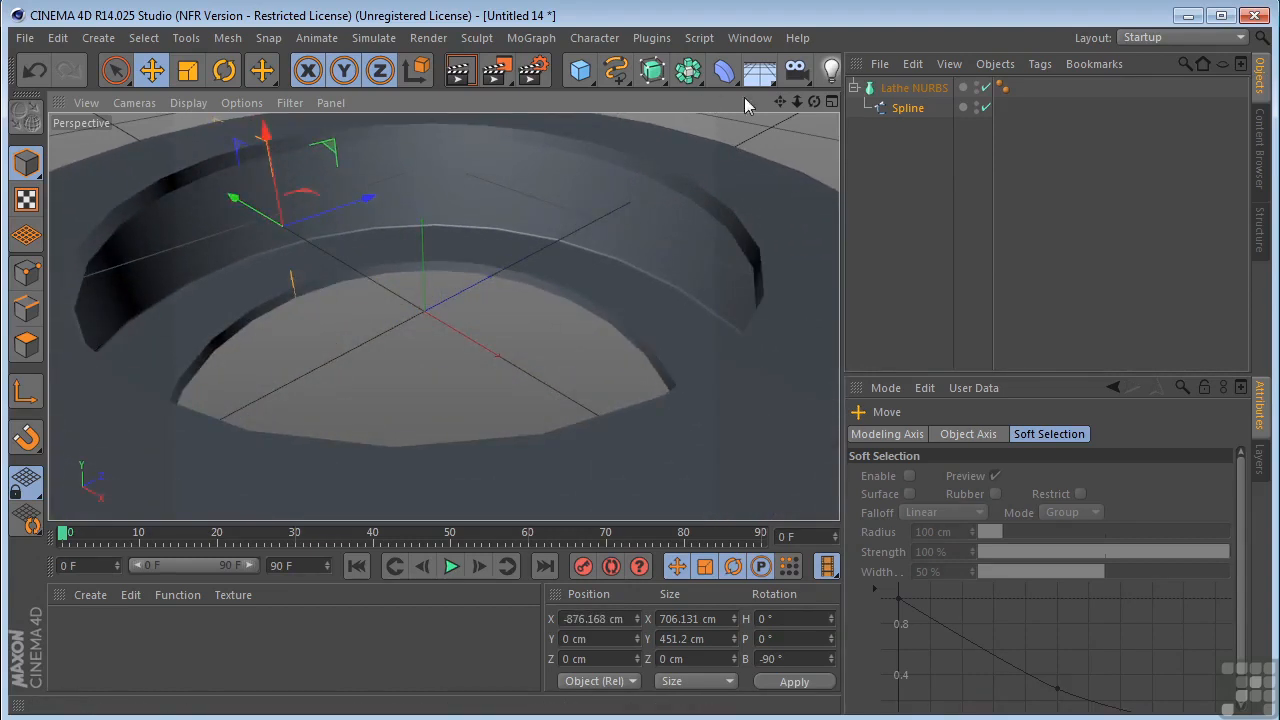
- Raise the Lathe NURBS subdivision to 132
{"action": "left_click_drag", "start_coordinate": [798, 103], "coordinate": [750, 104]}
{"action": "left_click_drag", "start_coordinate": [444, 317], "coordinate": [443, 317]}
{"action": "left_click_drag", "start_coordinate": [814, 102], "coordinate": [443, 314]}
{"action": "left_click", "coordinate": [897, 92]}
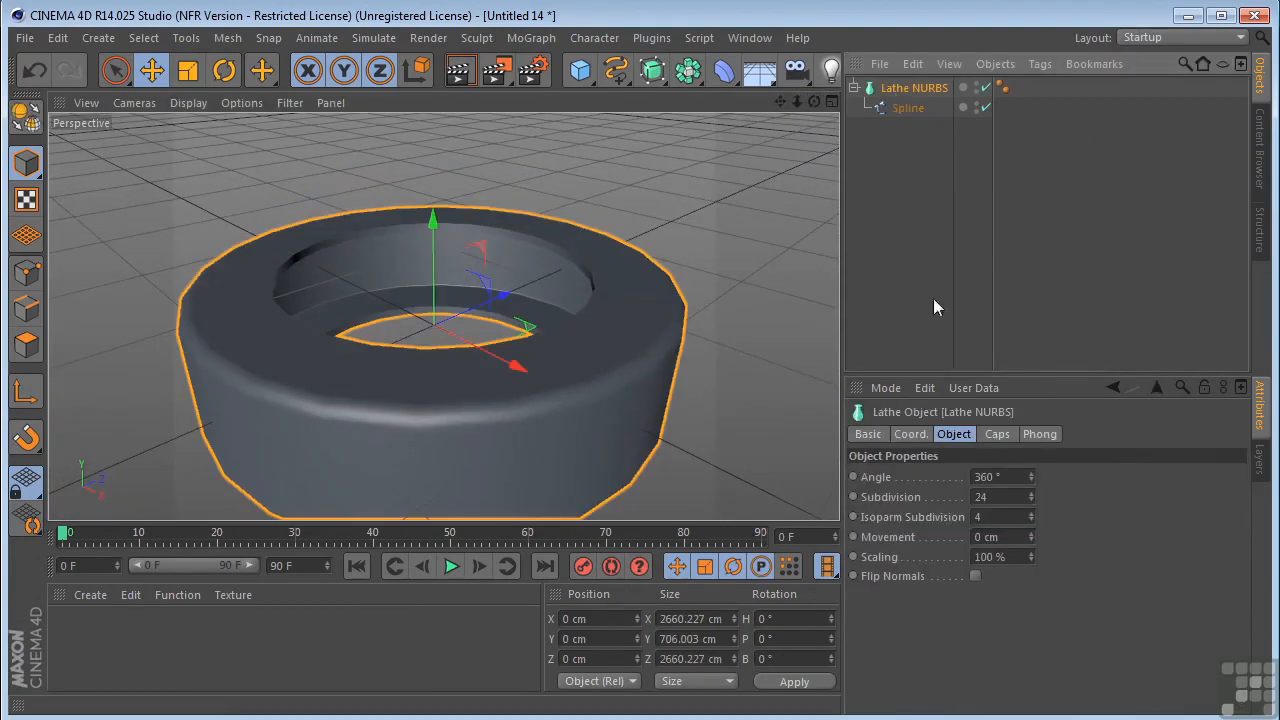
{"action": "left_click_drag", "start_coordinate": [1032, 496], "coordinate": [1032, 425]}
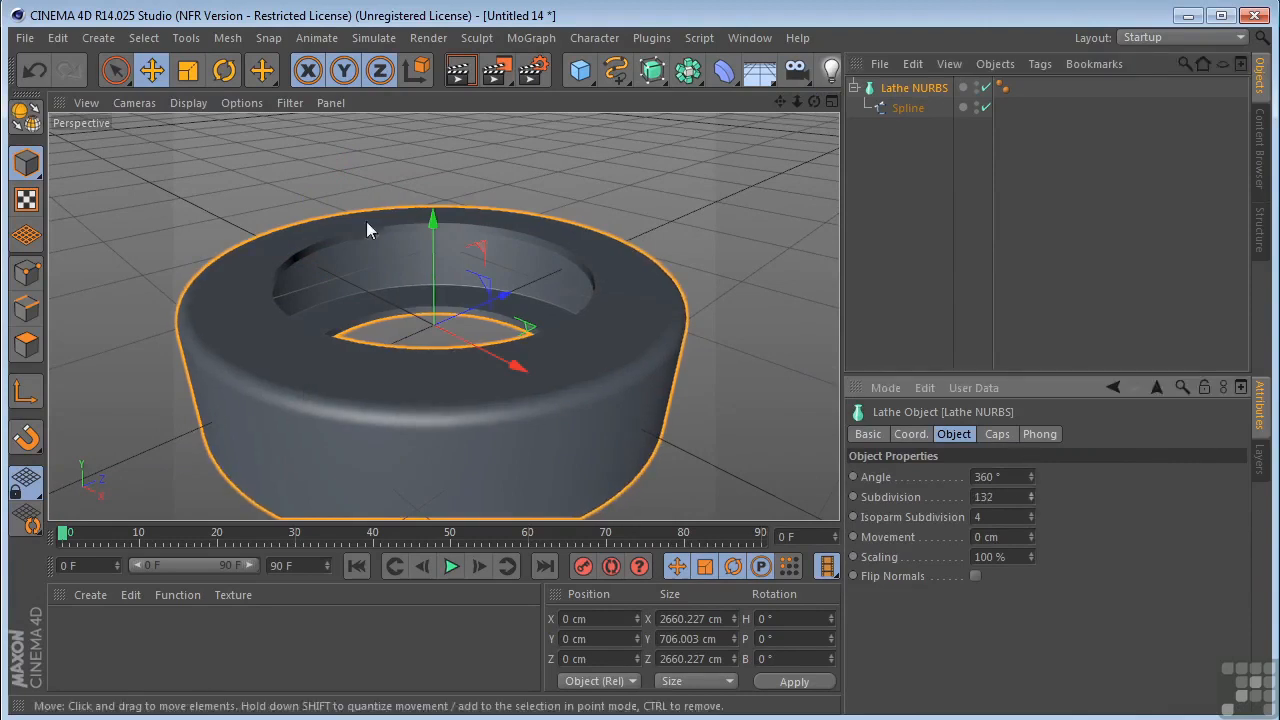
- Display the viewport in Gouraud Shading (Lines) and set the Lathe NURBS subdivision to 140
{"action": "left_click", "coordinate": [182, 105]}
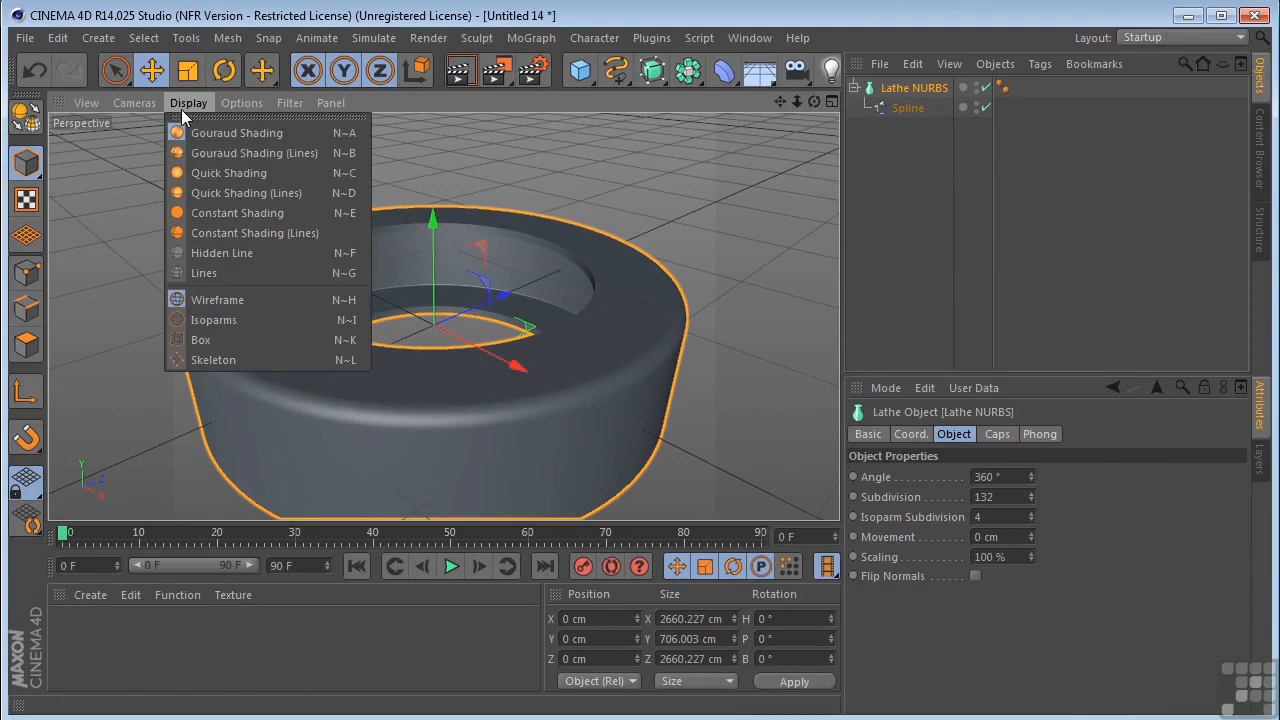
{"action": "left_click", "coordinate": [198, 155]}
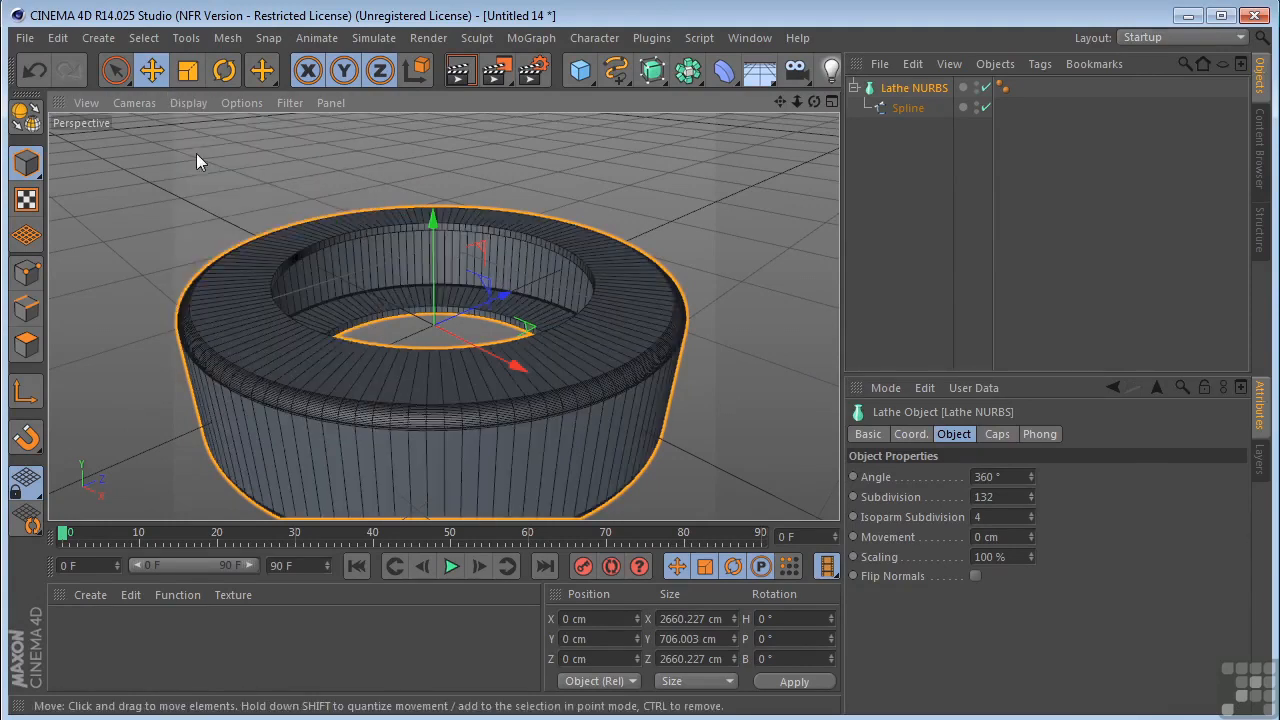
{"action": "left_click_drag", "start_coordinate": [779, 102], "coordinate": [816, 130]}
{"action": "double_click", "coordinate": [984, 497]}
{"action": "type", "text": "140"}
{"action": "key", "text": "Return"}
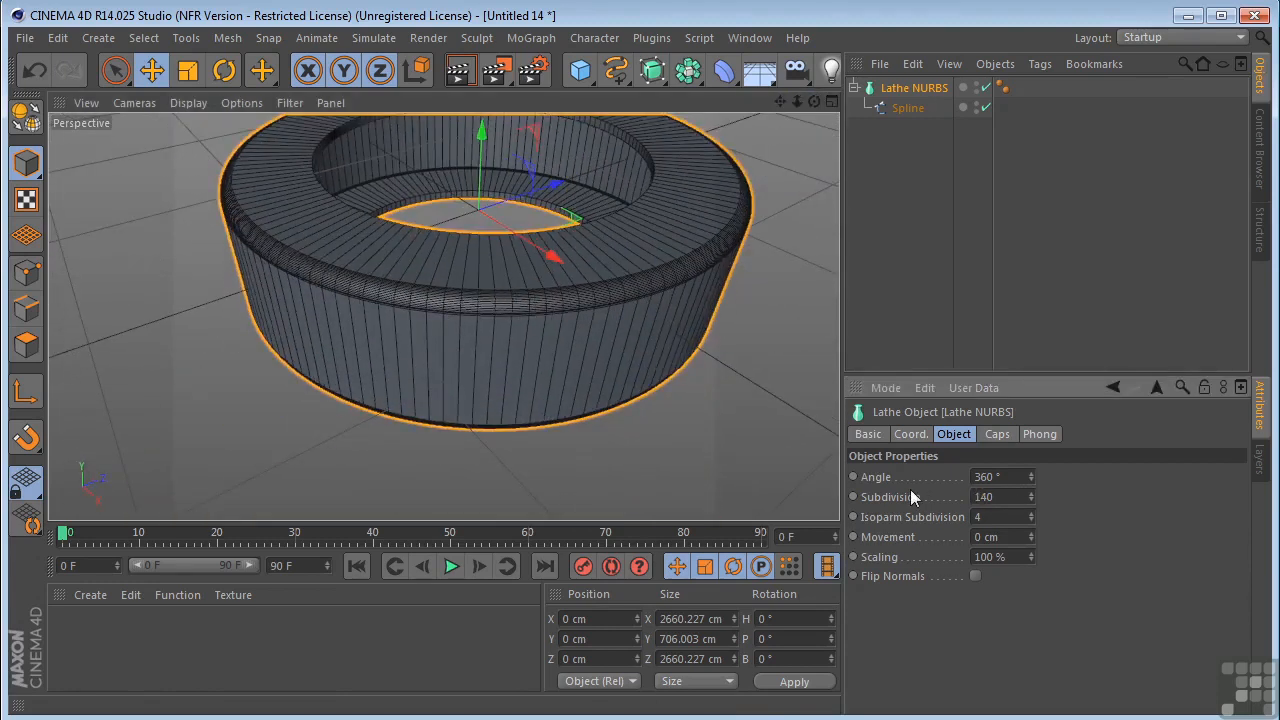
- Convert the Lathe NURBS with its spline into a polygon object using Current State to Object and delete the original objects
{"action": "left_click_drag", "start_coordinate": [904, 161], "coordinate": [921, 82]}
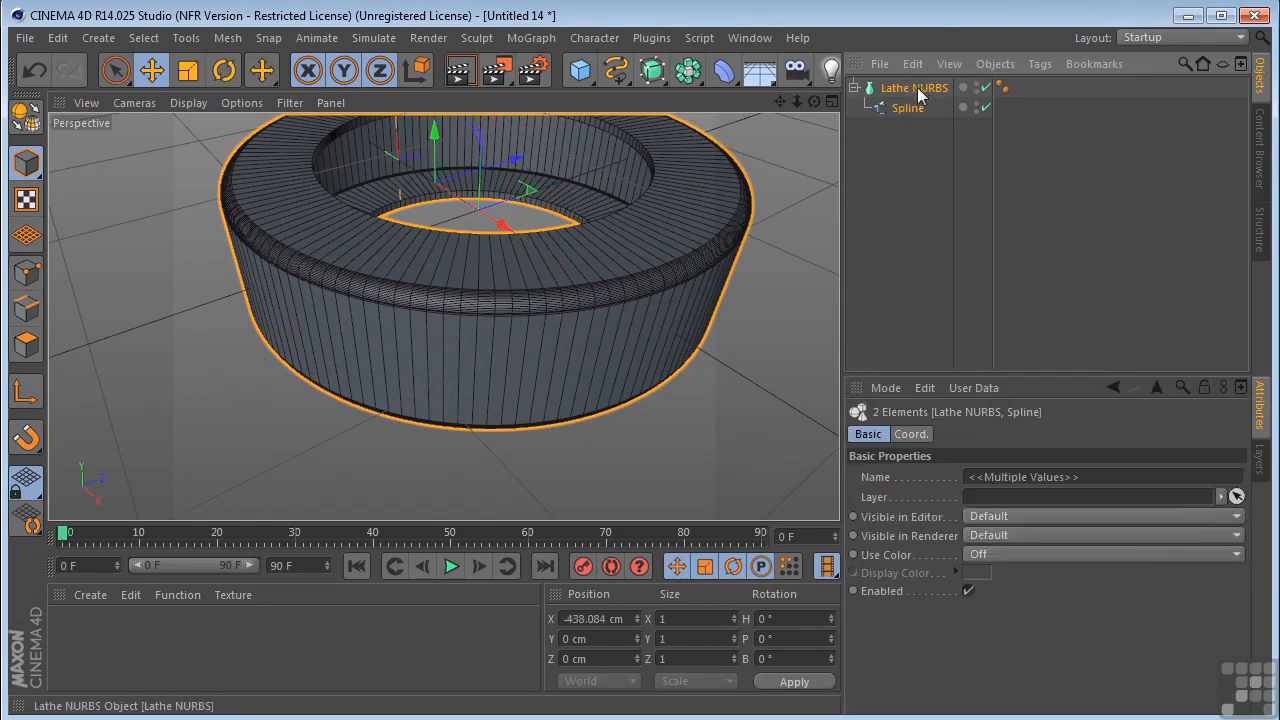
{"action": "right_click", "coordinate": [918, 87]}
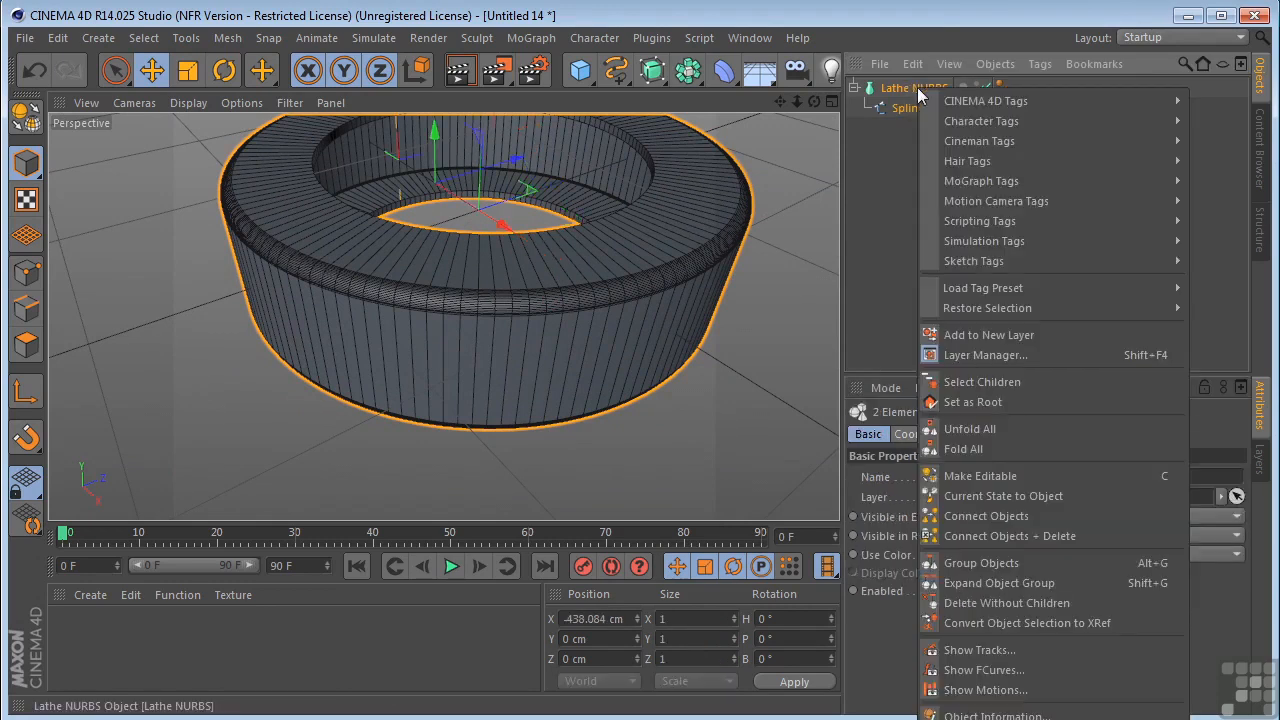
{"action": "left_click", "coordinate": [955, 496]}
{"action": "left_click_drag", "start_coordinate": [1026, 82], "coordinate": [882, 108]}
{"action": "key", "text": "Delete"}
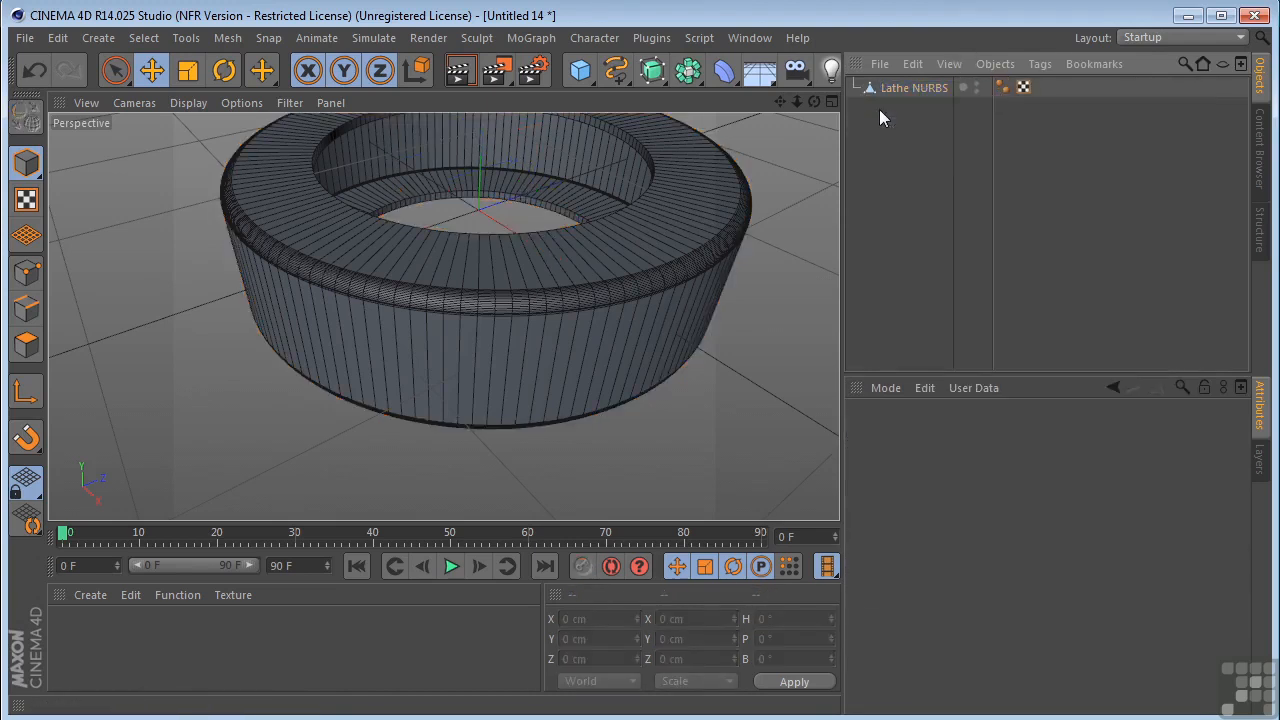
- Cut an edge loop around the outer wall of the polygon tire with the Knife tool in Loop mode
{"action": "left_click", "coordinate": [906, 90]}
{"action": "left_click_drag", "start_coordinate": [783, 101], "coordinate": [748, 138]}
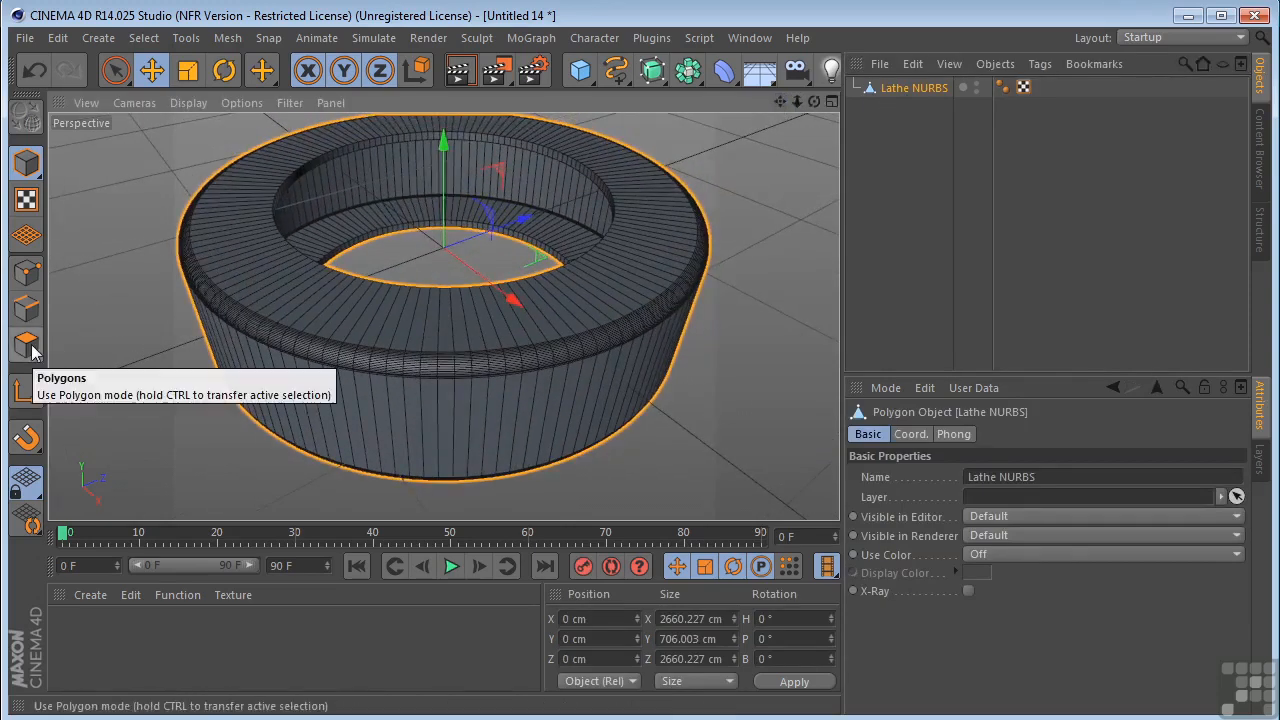
{"action": "left_click", "coordinate": [29, 346]}
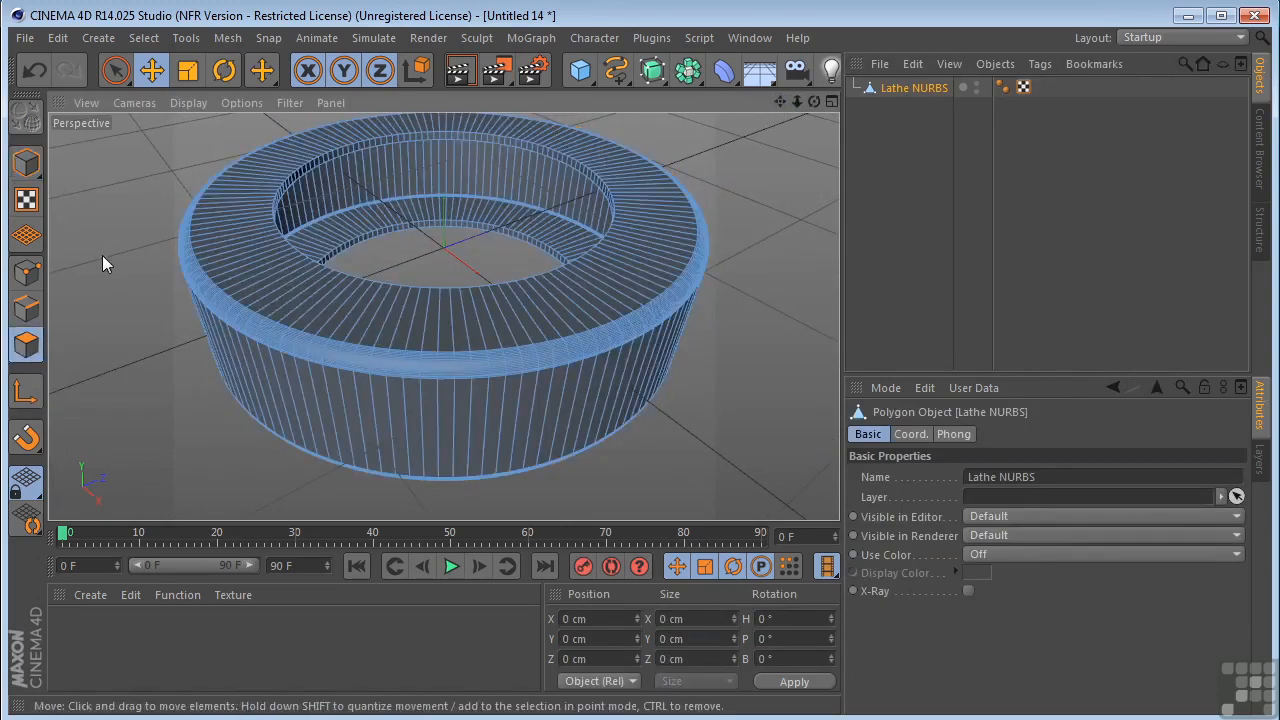
{"action": "key", "text": "k"}
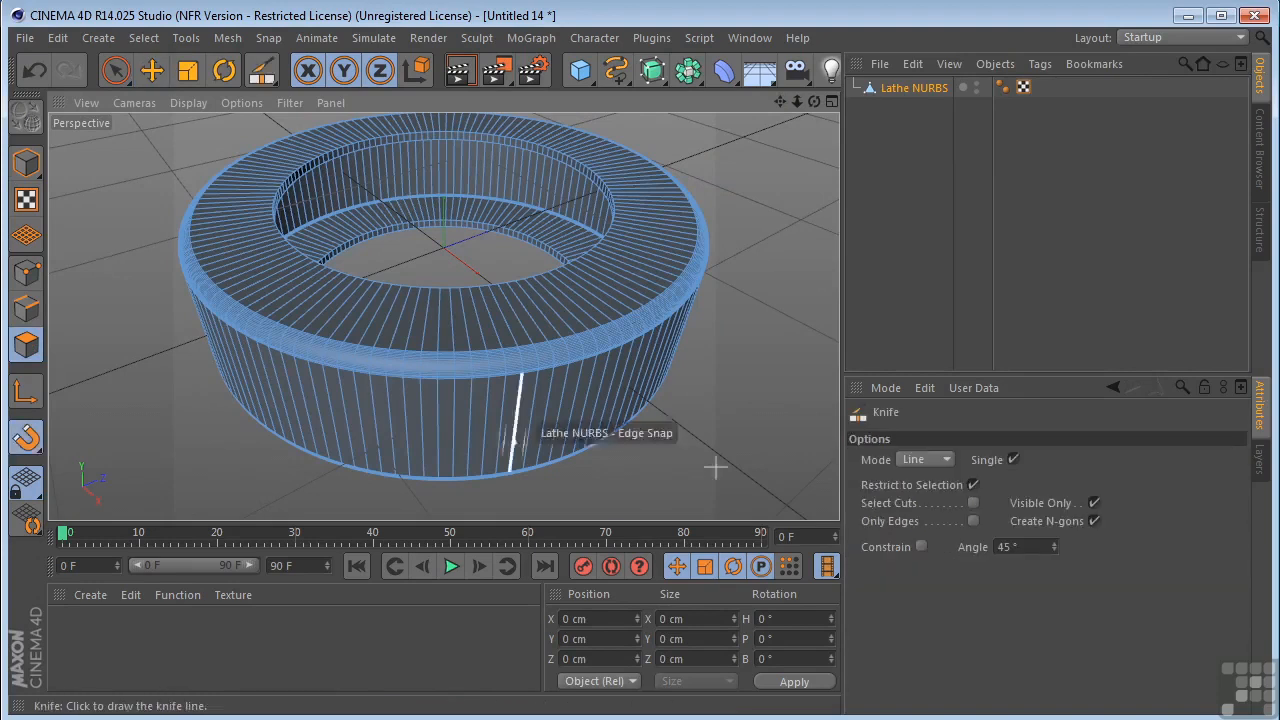
{"action": "left_click", "coordinate": [944, 460]}
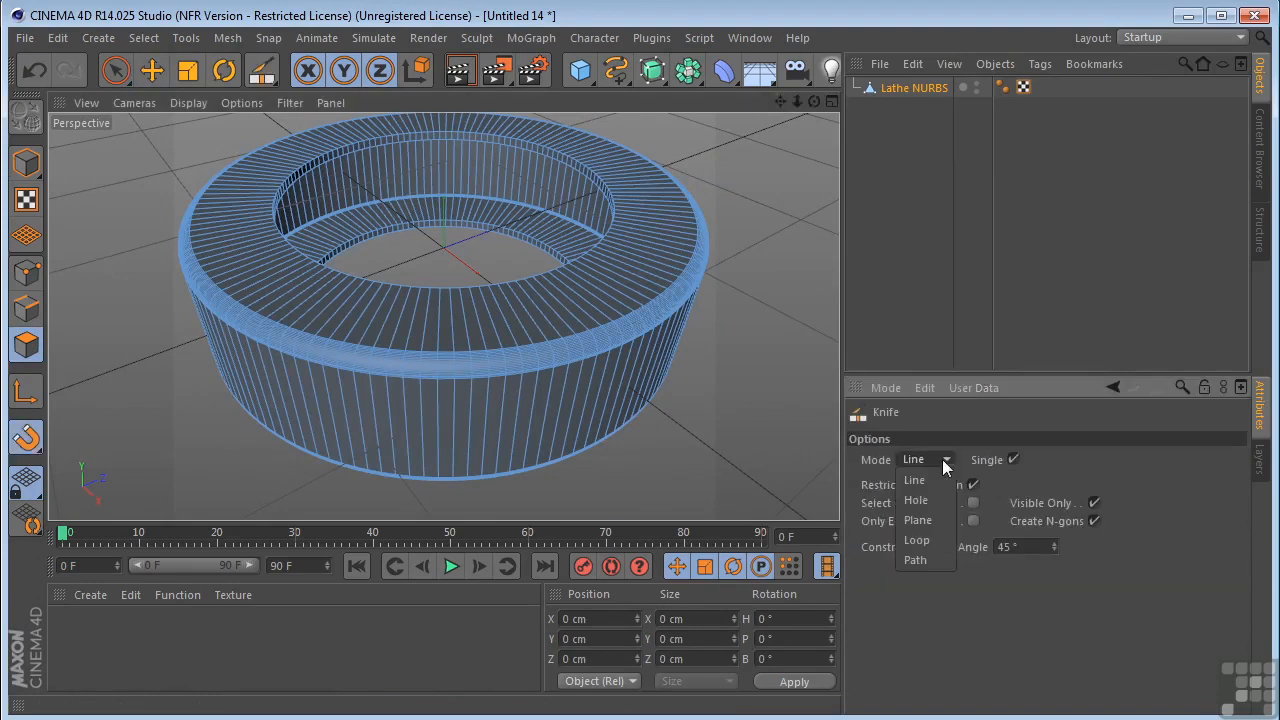
{"action": "left_click", "coordinate": [926, 536]}
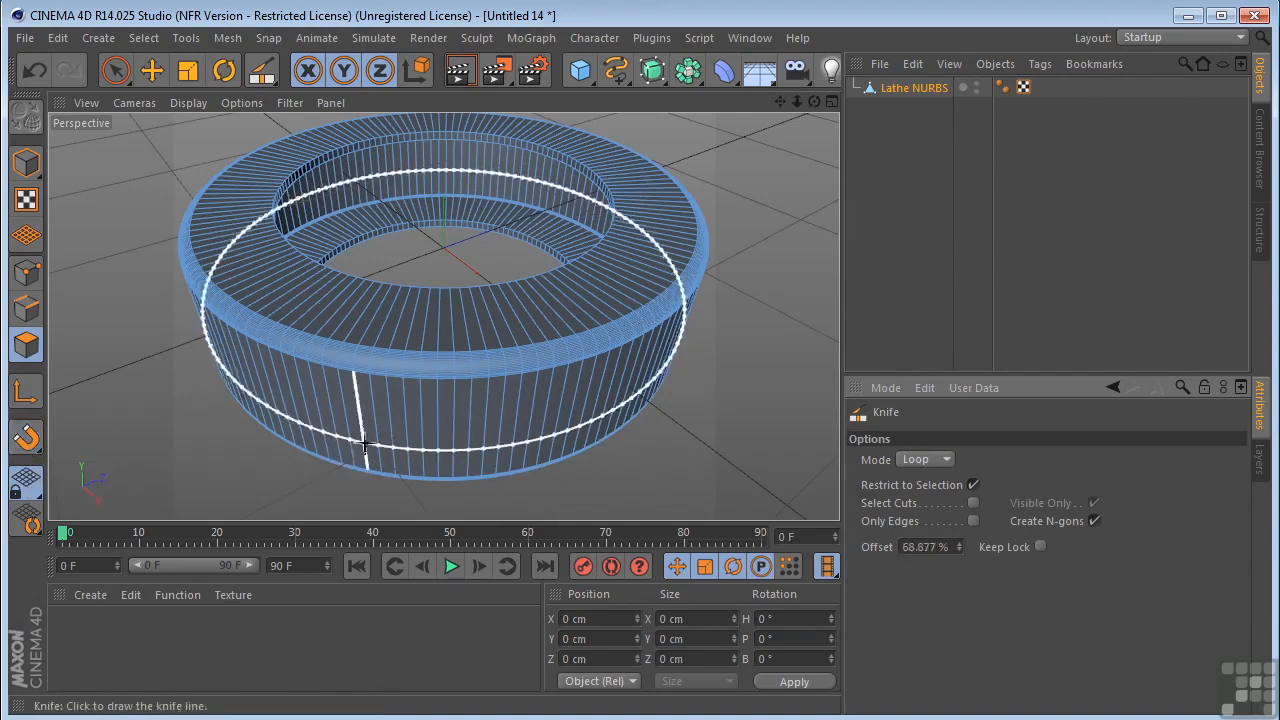
{"action": "left_click", "coordinate": [453, 428]}
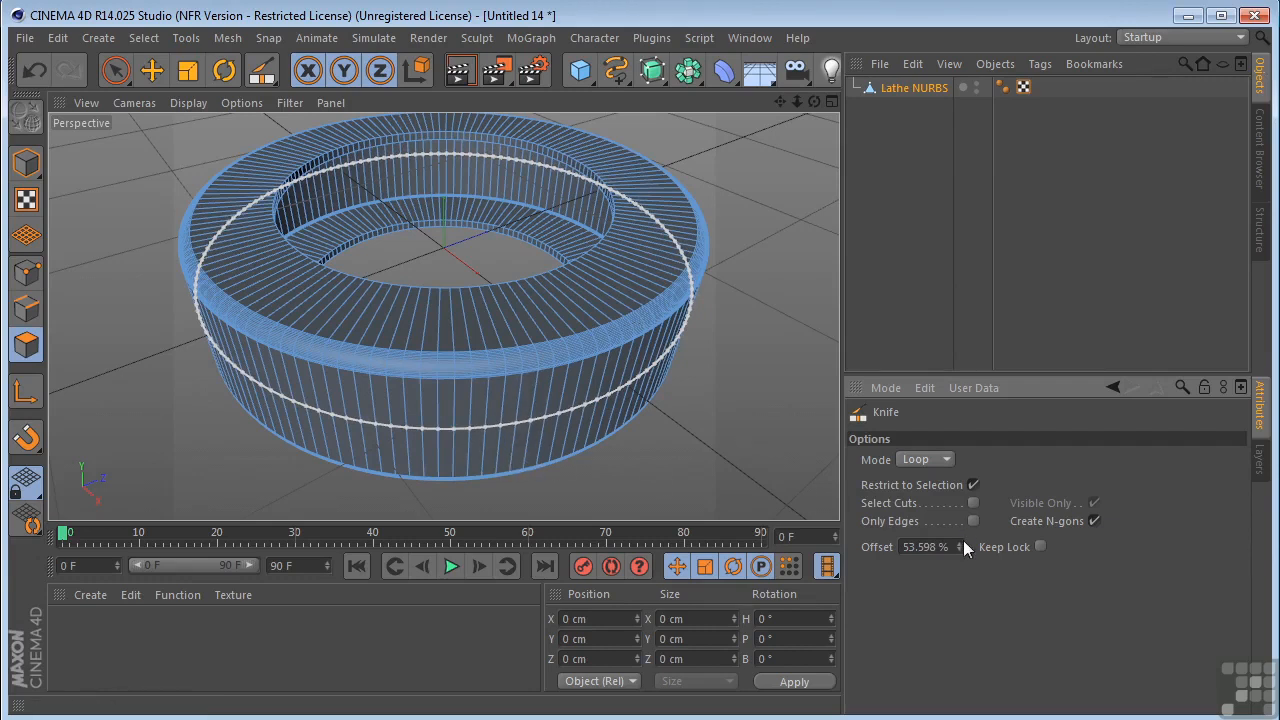
- Center the new loop cut on the tire's outer wall by setting its offset to 50%
{"action": "left_click_drag", "start_coordinate": [961, 544], "coordinate": [961, 538]}
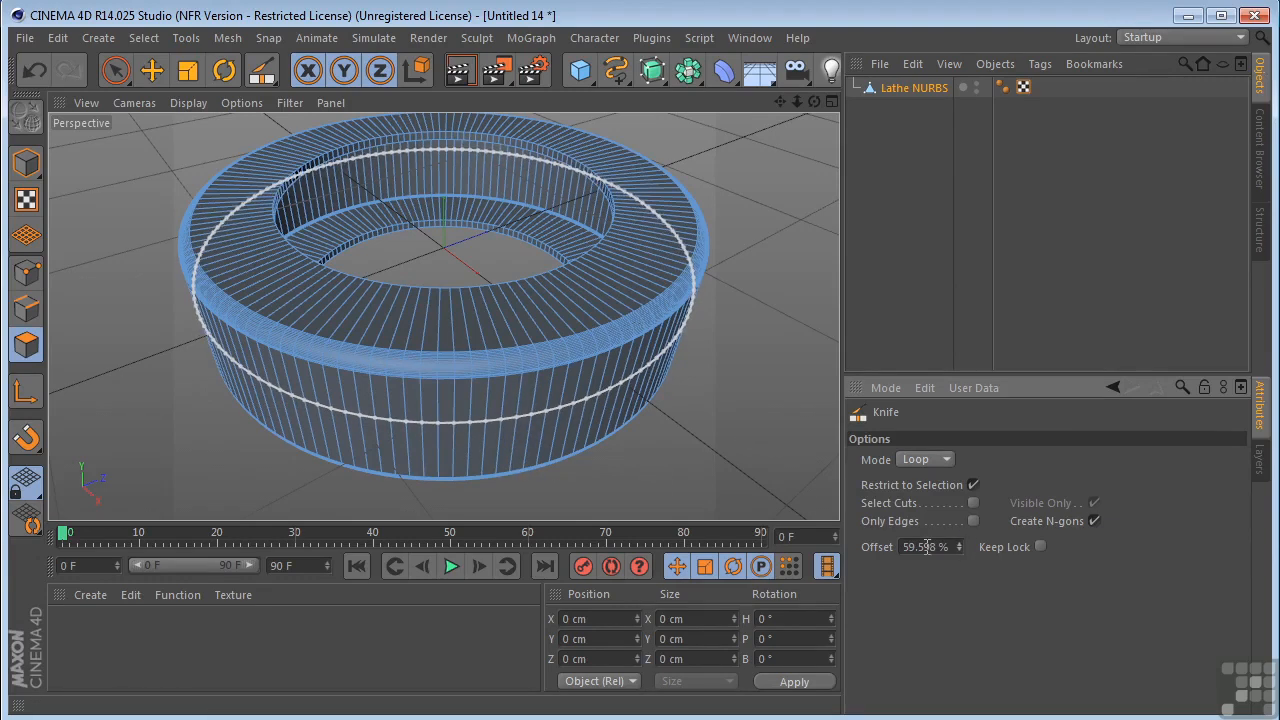
{"action": "left_click", "coordinate": [928, 547]}
{"action": "type", "text": "50"}
{"action": "key", "text": "Return"}
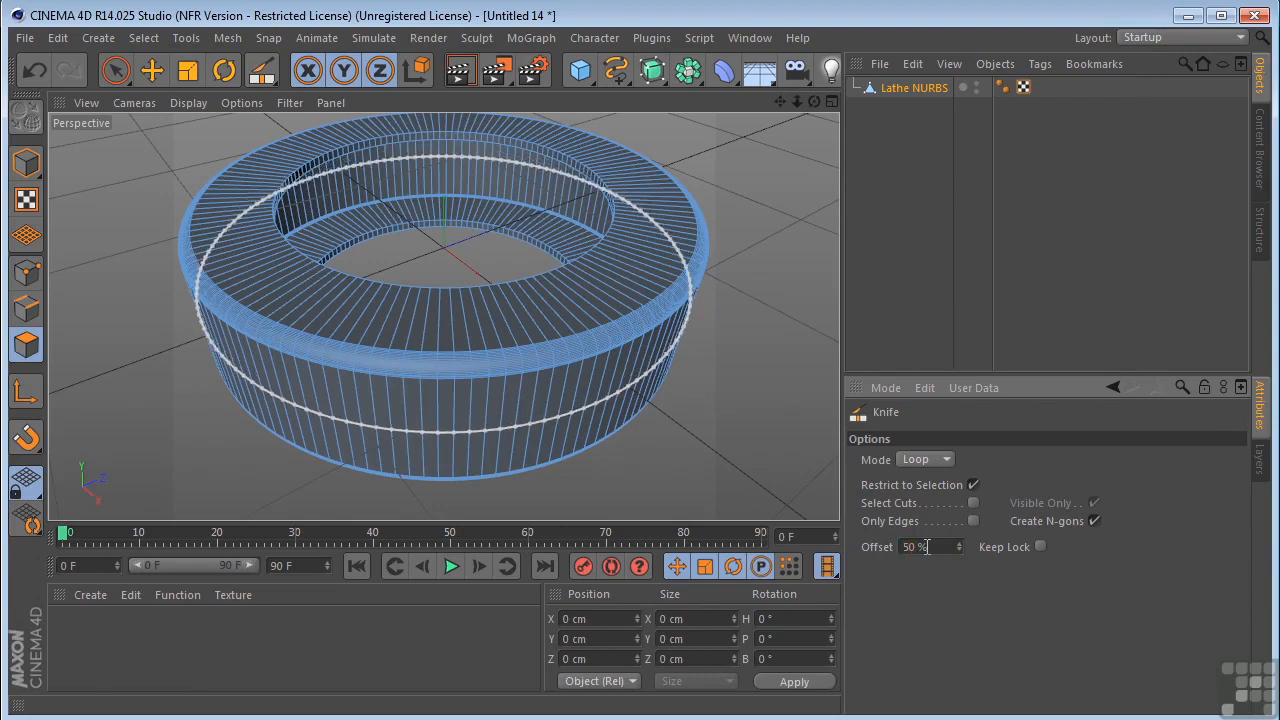
{"action": "left_click", "coordinate": [543, 425]}
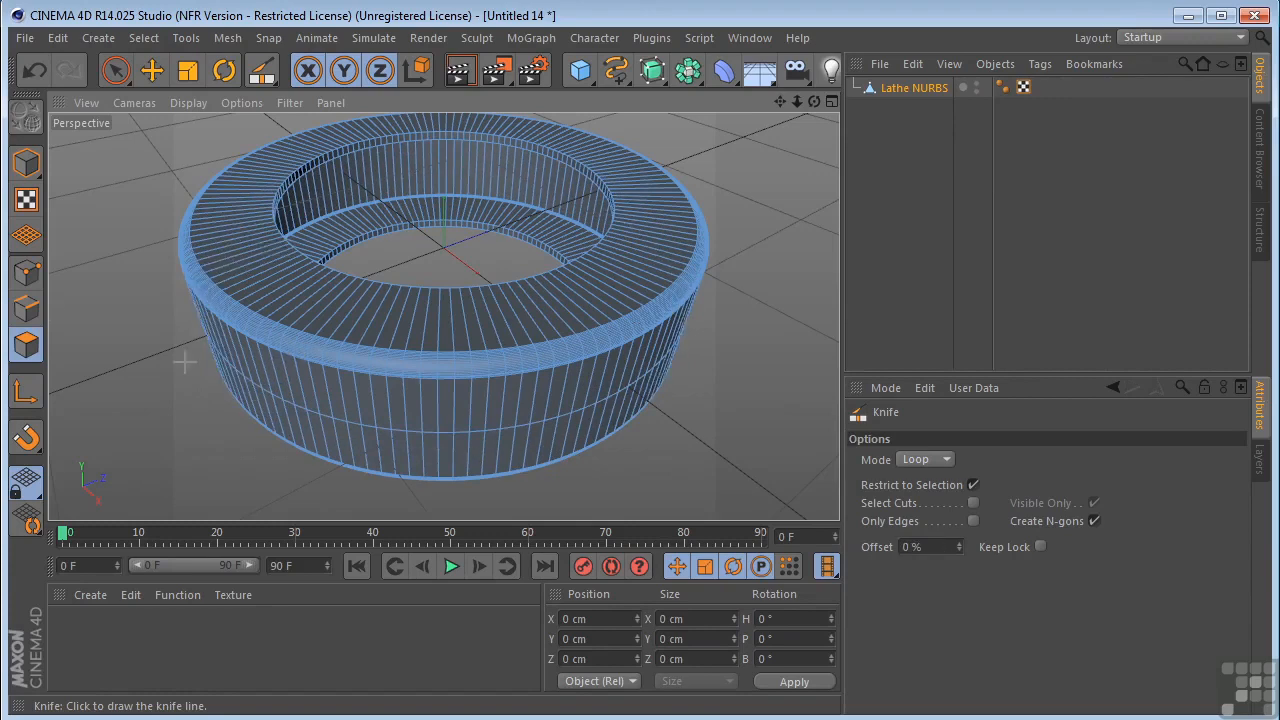
- Select the middle edge loop of the outer wall and bevel it with an inner offset of about 39 cm
{"action": "left_click", "coordinate": [28, 311]}
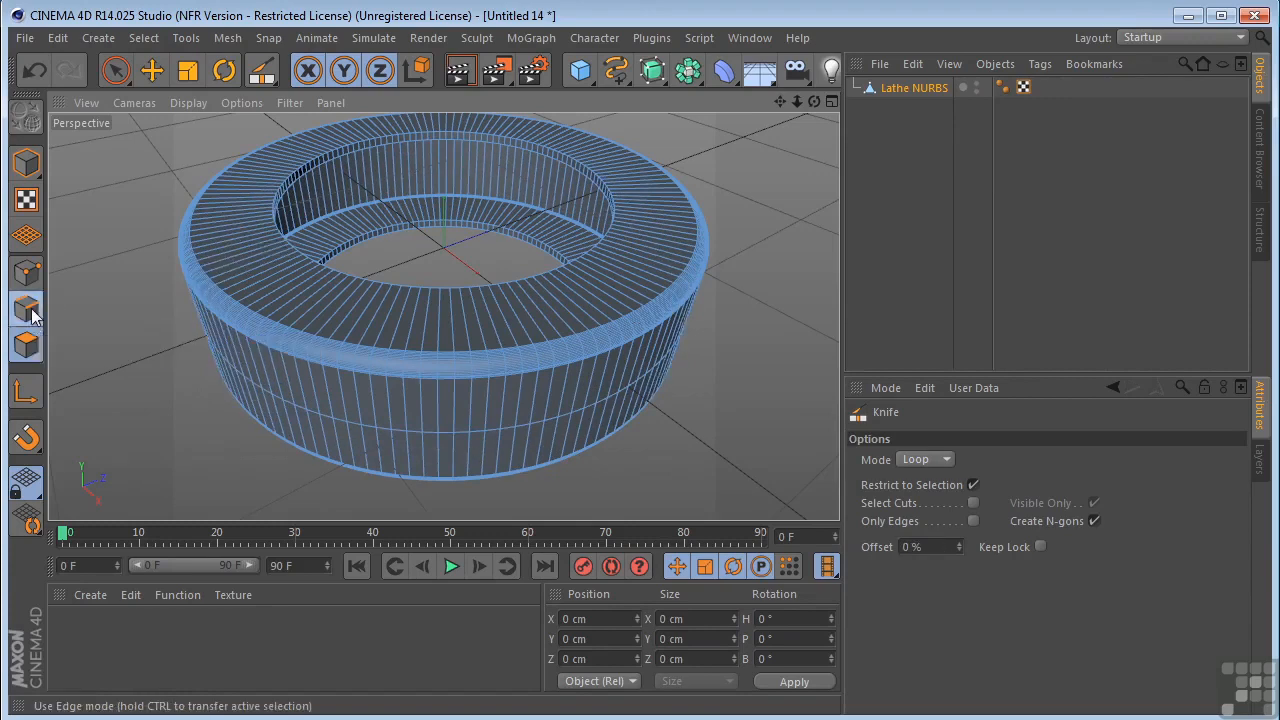
{"action": "key", "text": "u"}
{"action": "key", "text": "l"}
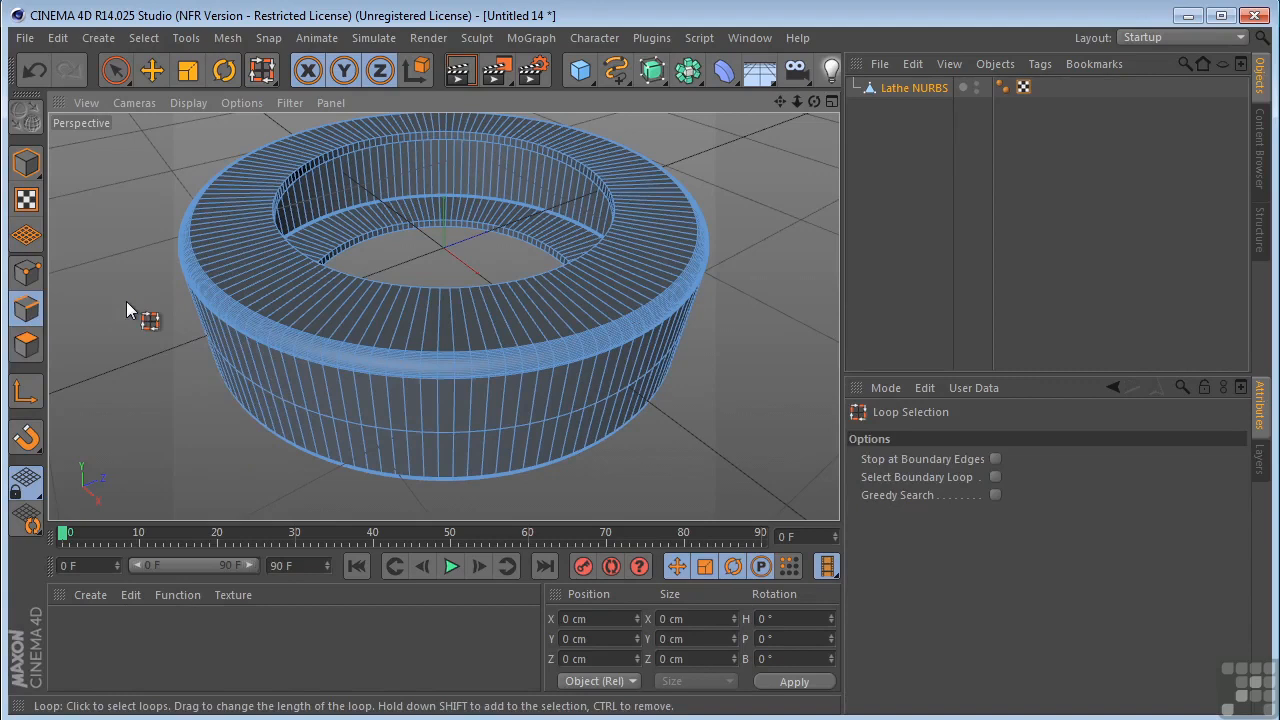
{"action": "left_click", "coordinate": [330, 422]}
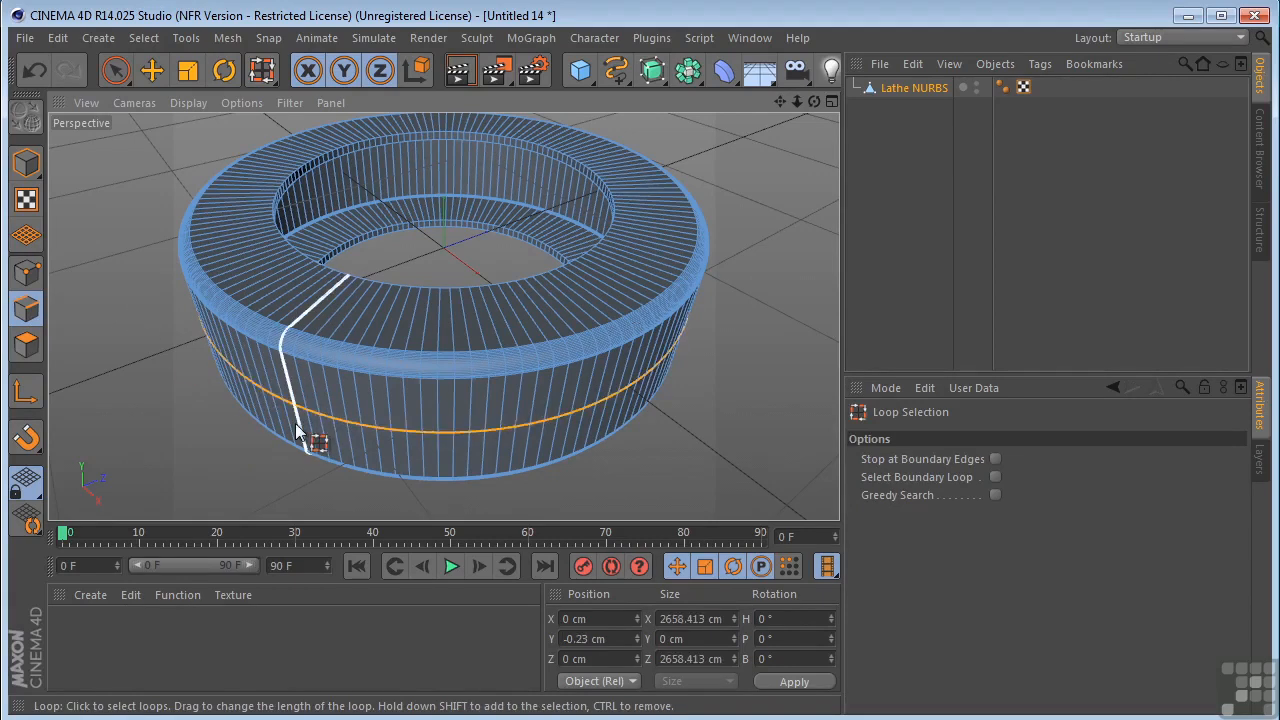
{"action": "right_click", "coordinate": [756, 155]}
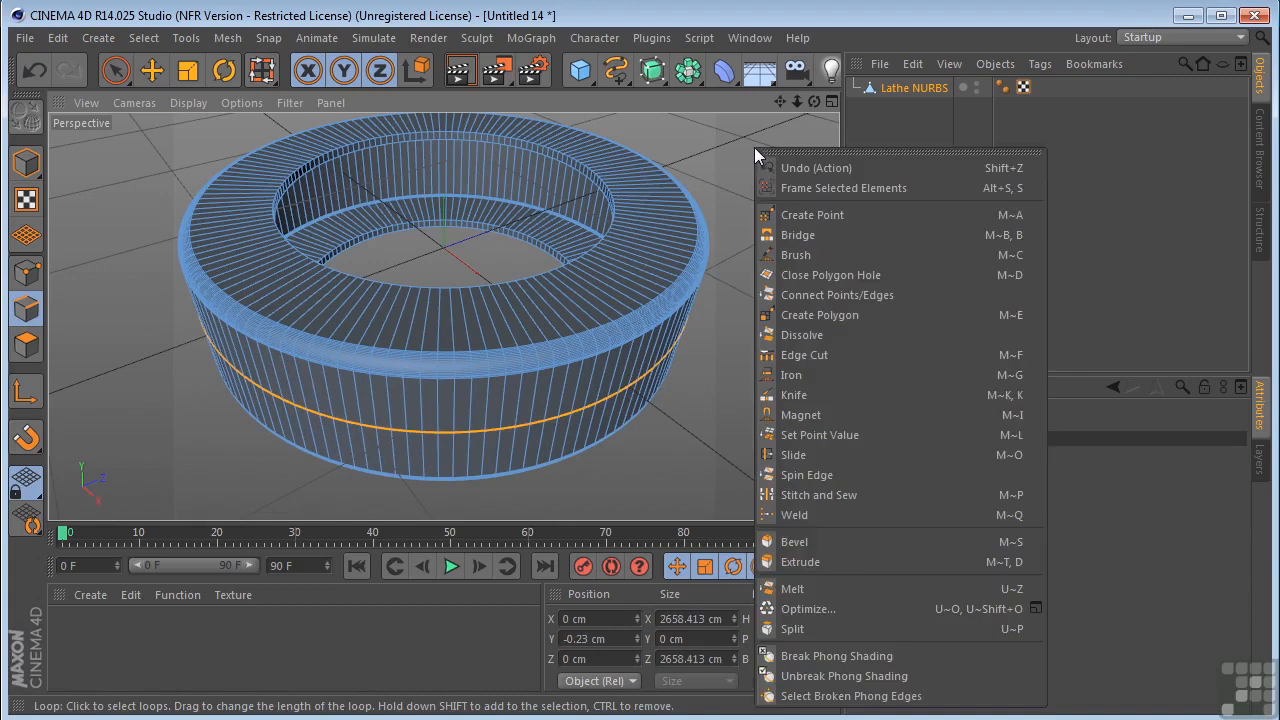
{"action": "left_click", "coordinate": [790, 544]}
{"action": "left_click_drag", "start_coordinate": [656, 460], "coordinate": [695, 460]}
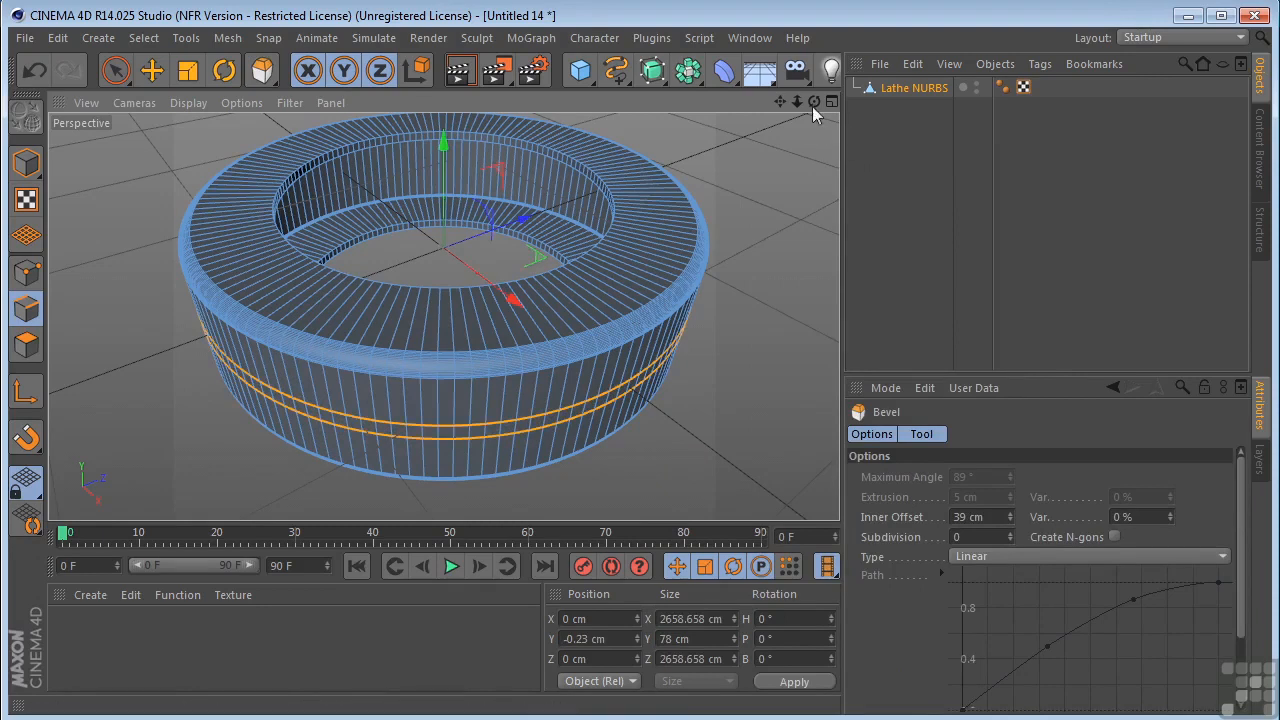
- Select the narrow polygon loop between the beveled edges and extrude it inward by about 33 cm to form a groove
{"action": "left_click_drag", "start_coordinate": [814, 101], "coordinate": [820, 72]}
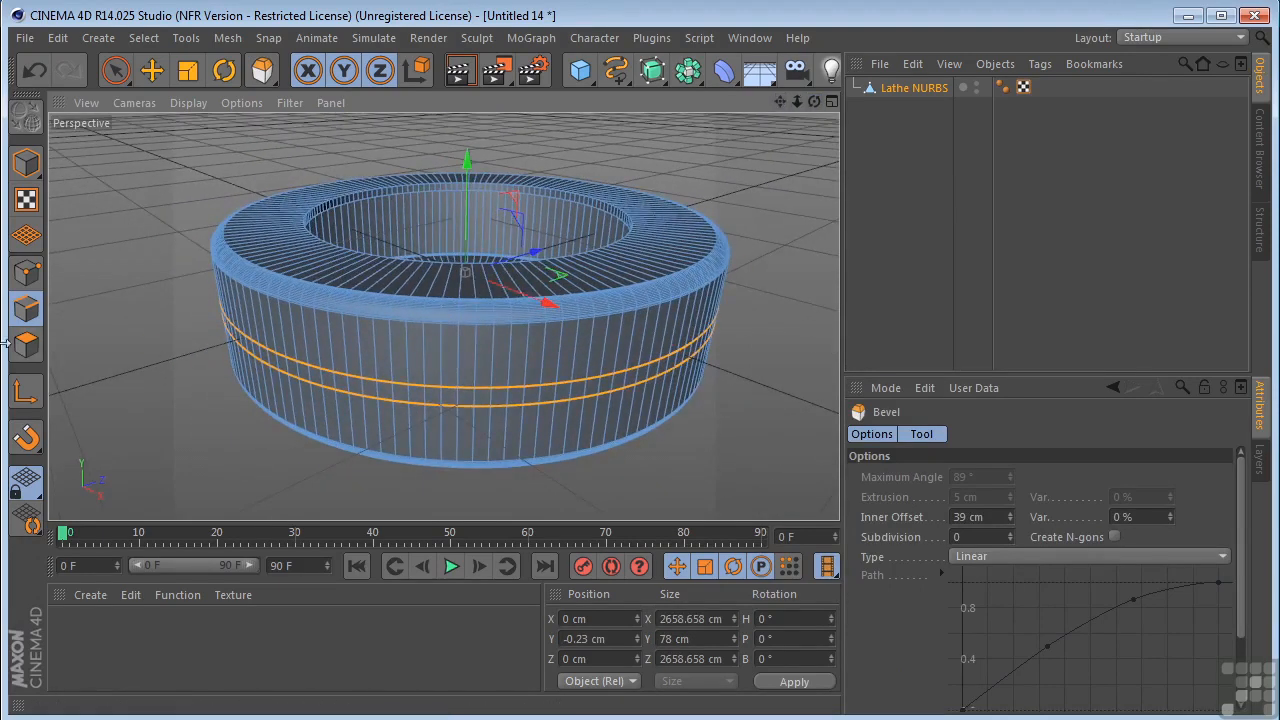
{"action": "left_click", "coordinate": [27, 348]}
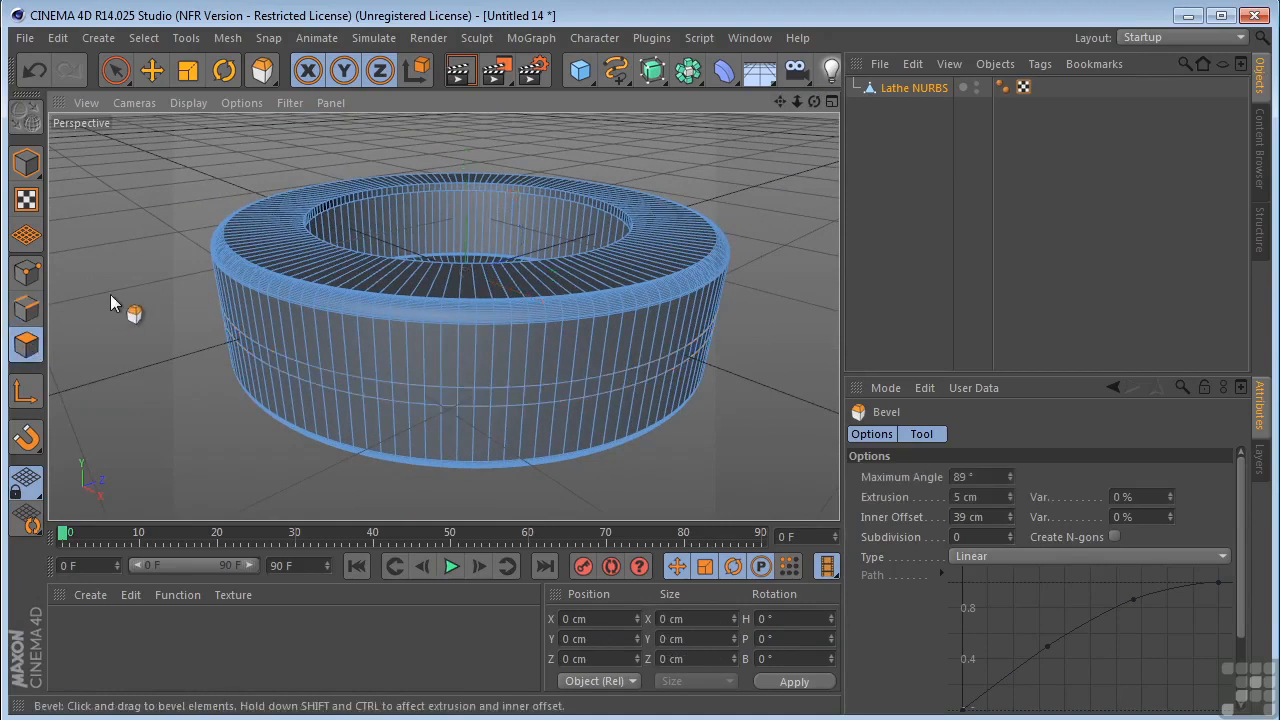
{"action": "key", "text": "u"}
{"action": "key", "text": "l"}
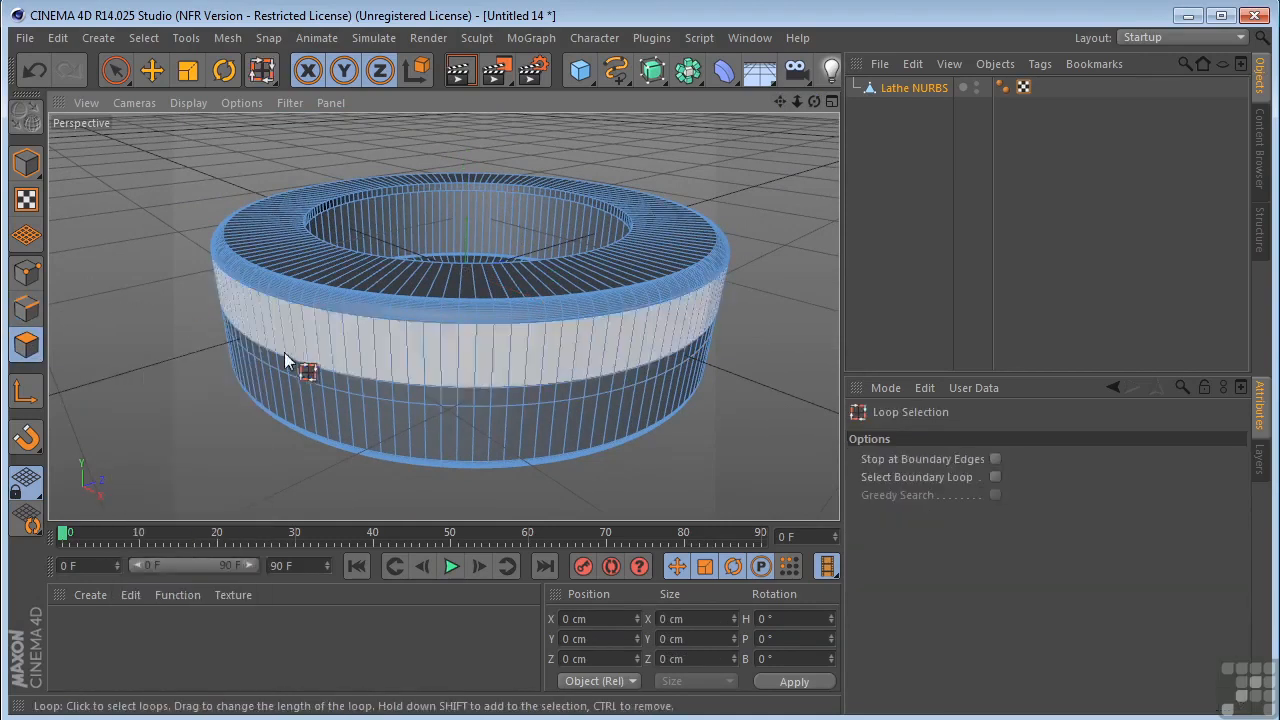
{"action": "left_click", "coordinate": [322, 386]}
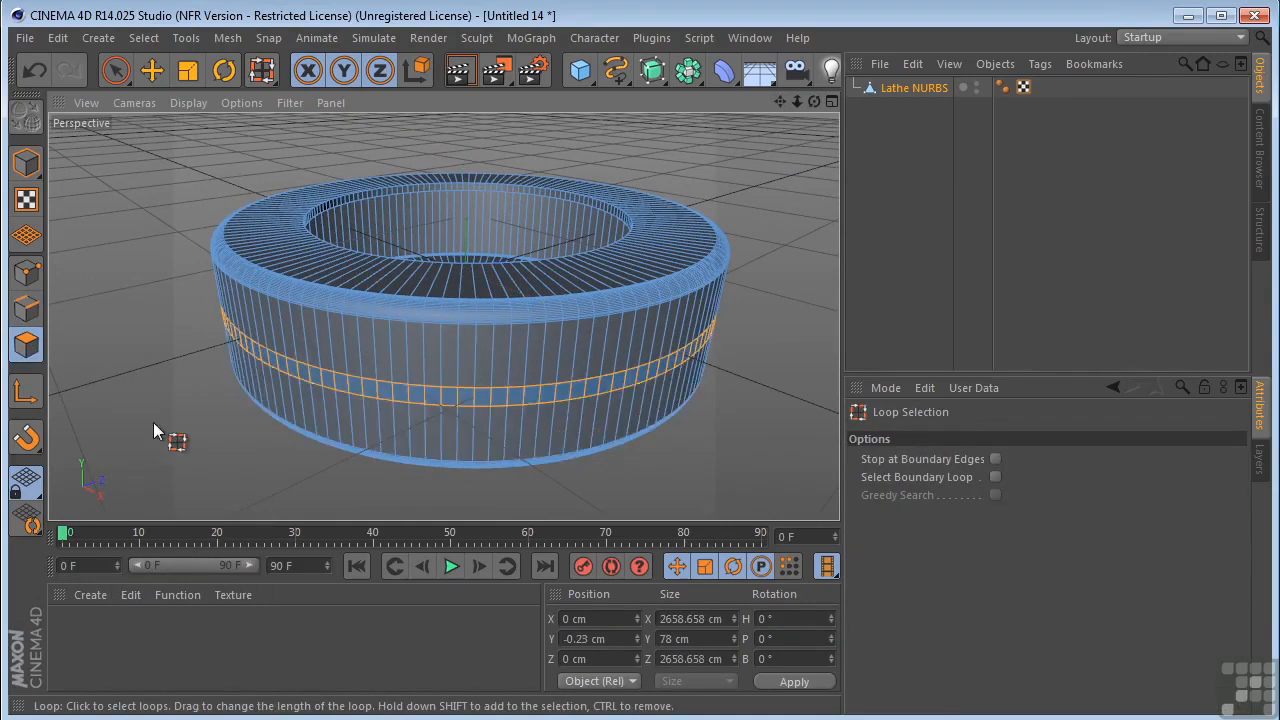
{"action": "right_click", "coordinate": [155, 166]}
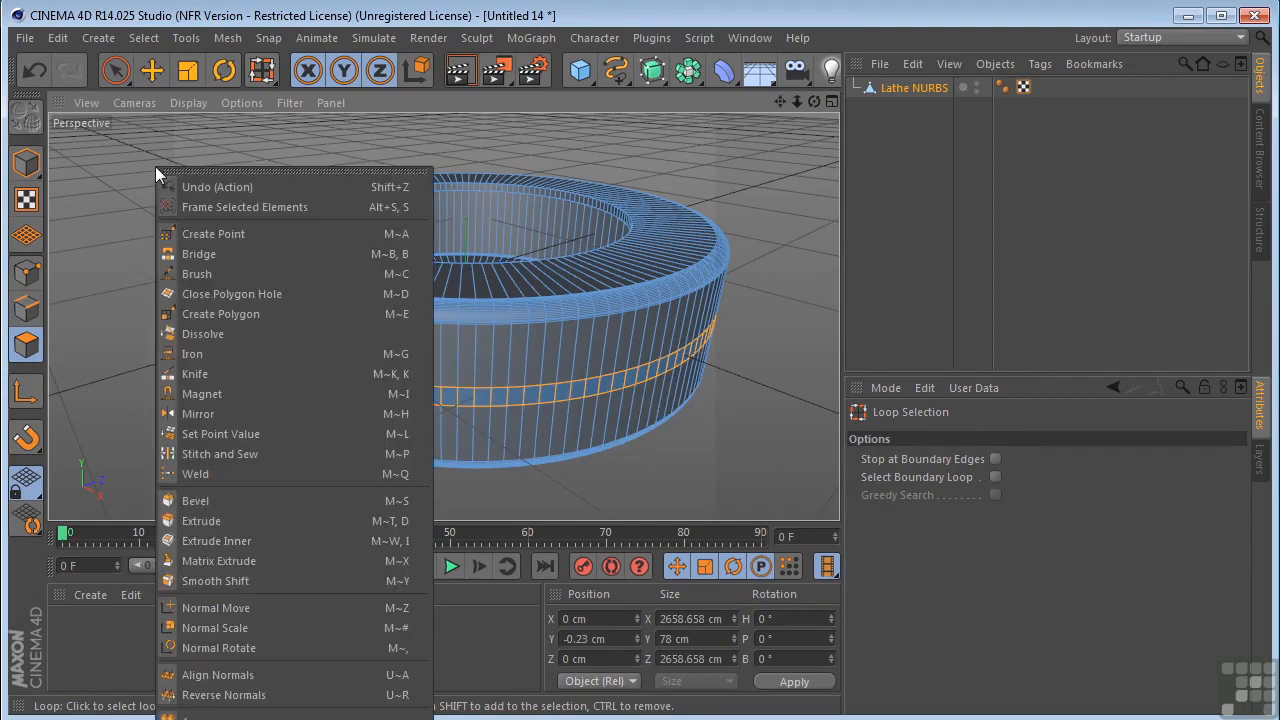
{"action": "left_click", "coordinate": [200, 521]}
{"action": "left_click_drag", "start_coordinate": [205, 456], "coordinate": [261, 456]}
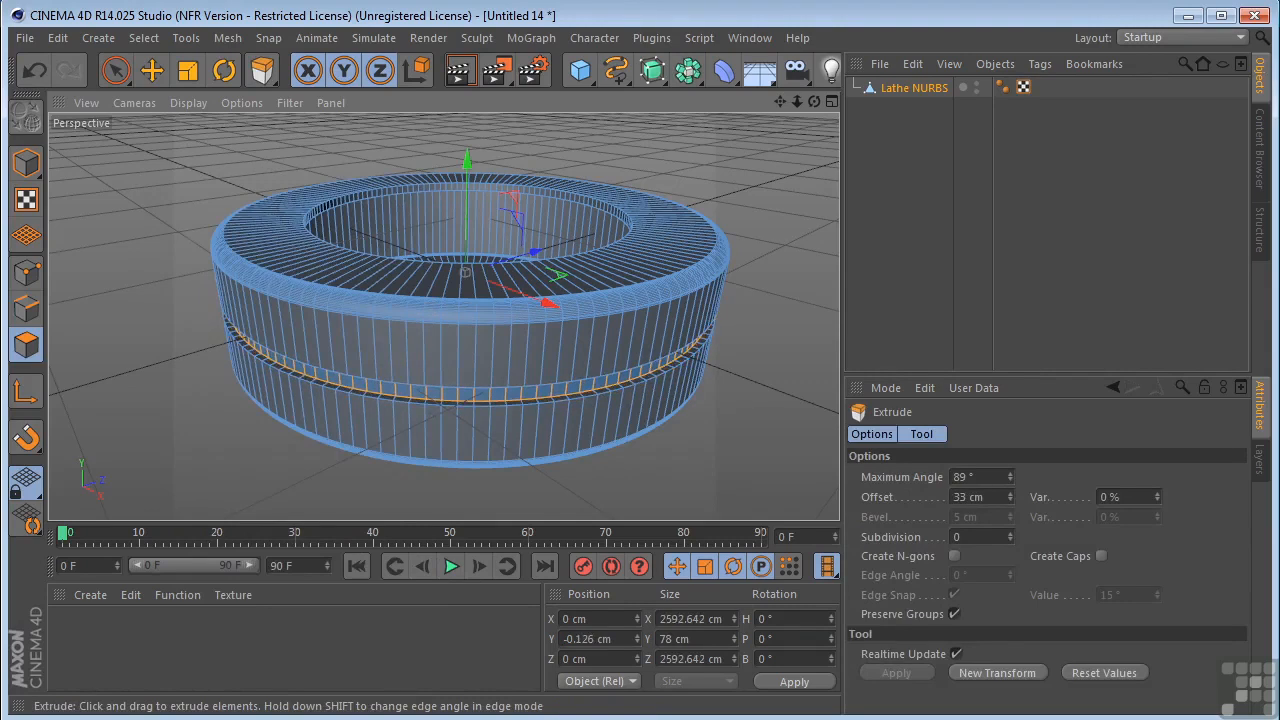
- Add a HyperNURBS object, place the tire mesh inside it, and render the smoothed tire in the viewport
{"action": "mouse_move", "coordinate": [814, 102]}
{"action": "left_mouse_down"}
{"action": "mouse_move", "coordinate": [785, 150]}
{"action": "mouse_move", "coordinate": [812, 50]}
{"action": "mouse_move", "coordinate": [814, 104]}
{"action": "left_mouse_up"}
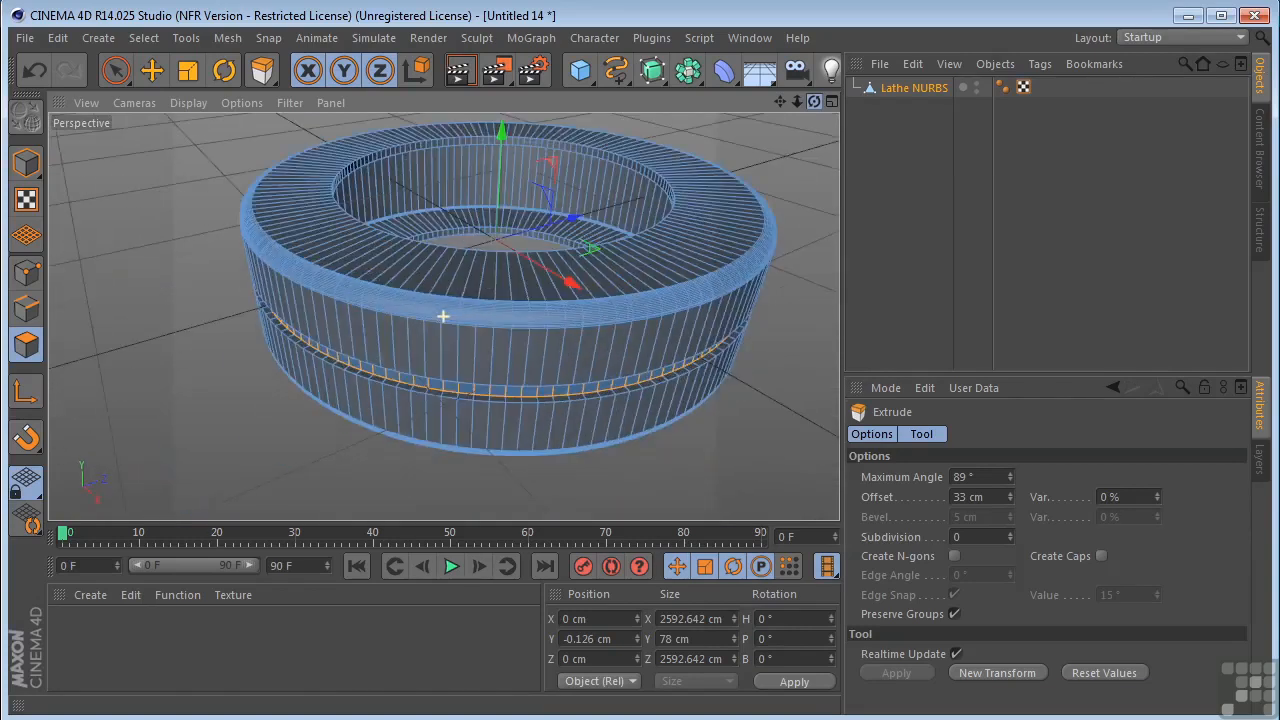
{"action": "left_click", "coordinate": [652, 71]}
{"action": "left_click_drag", "start_coordinate": [892, 112], "coordinate": [904, 93]}
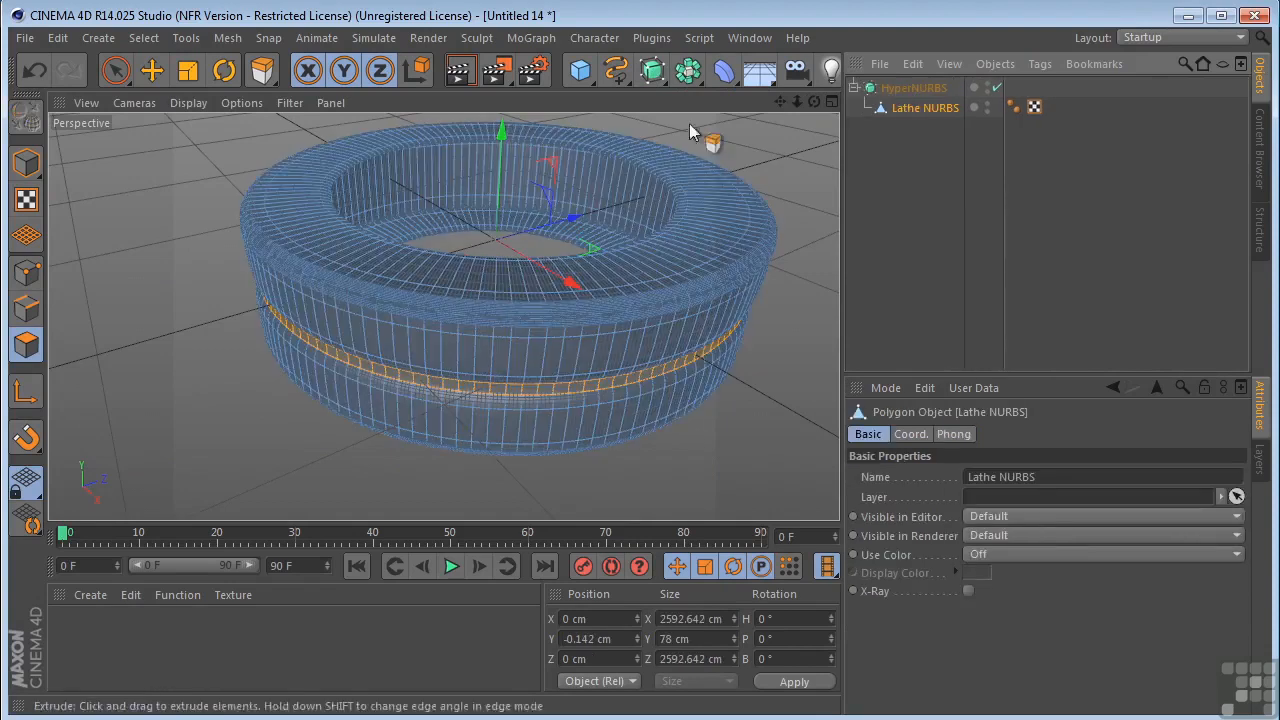
{"action": "left_click", "coordinate": [459, 76]}
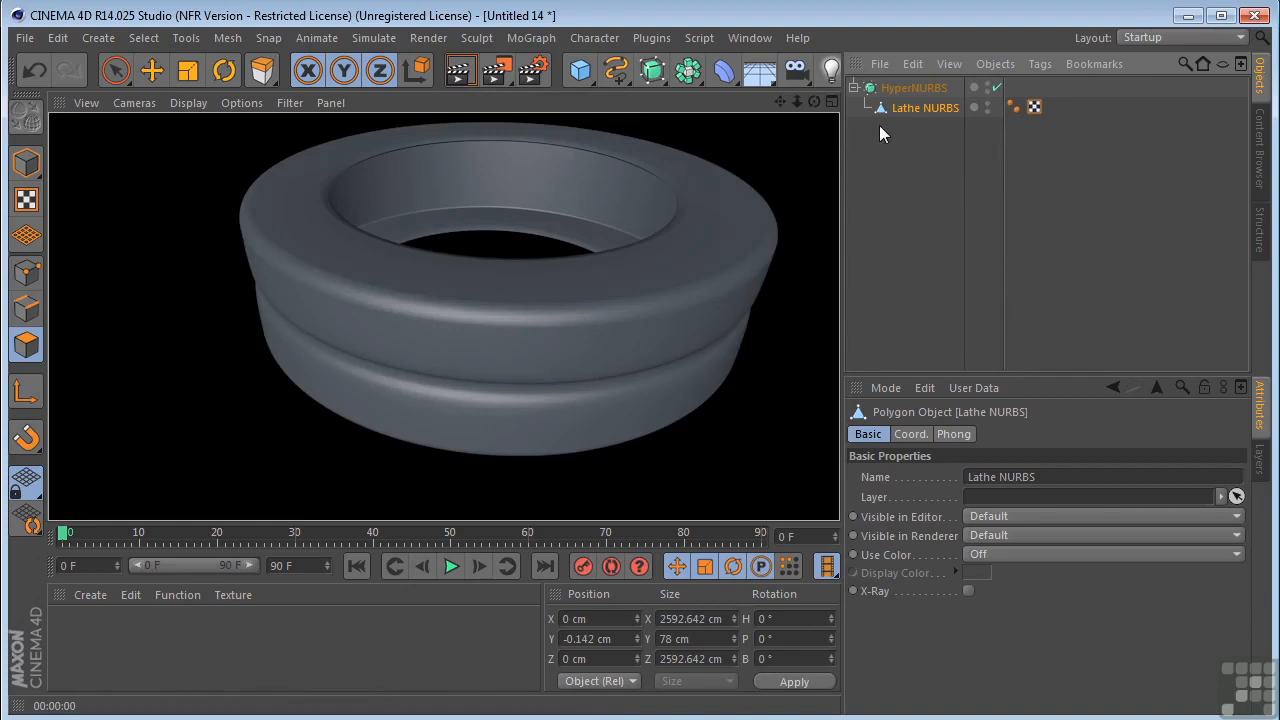
- Disable the HyperNURBS and select the two wide polygon loops above and below the groove
{"action": "left_click", "coordinate": [996, 89]}
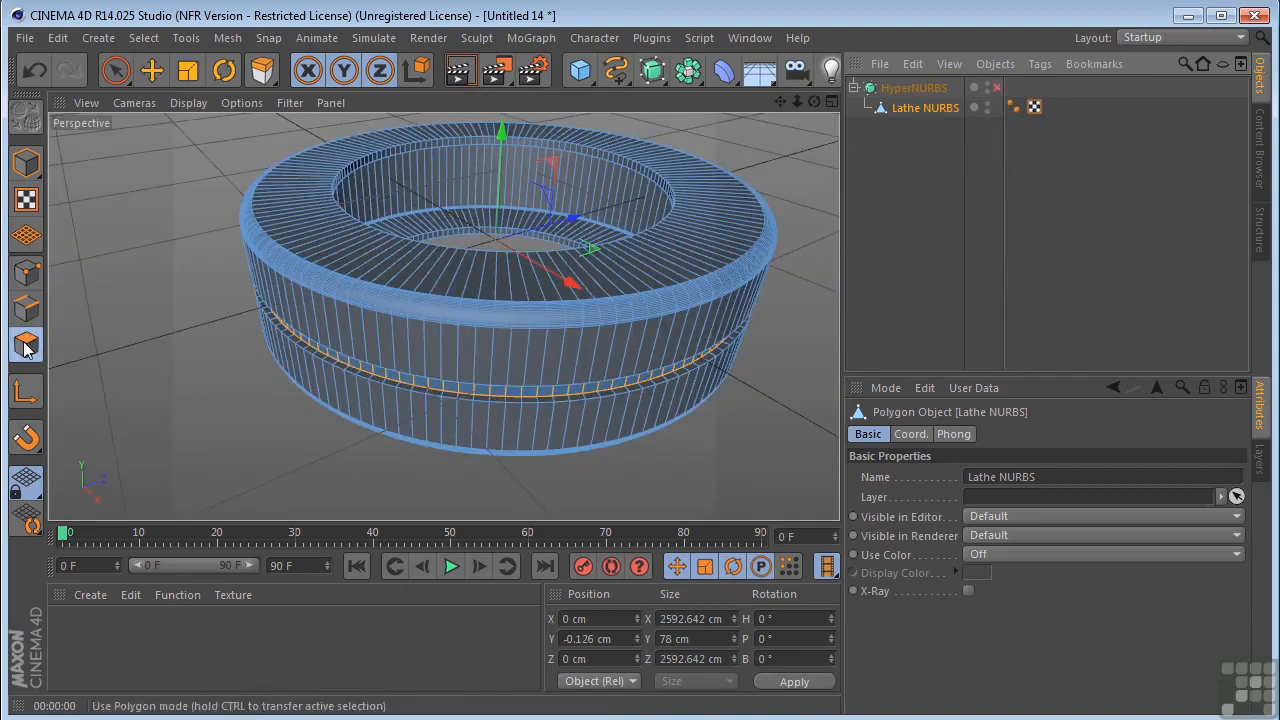
{"action": "key", "text": "u"}
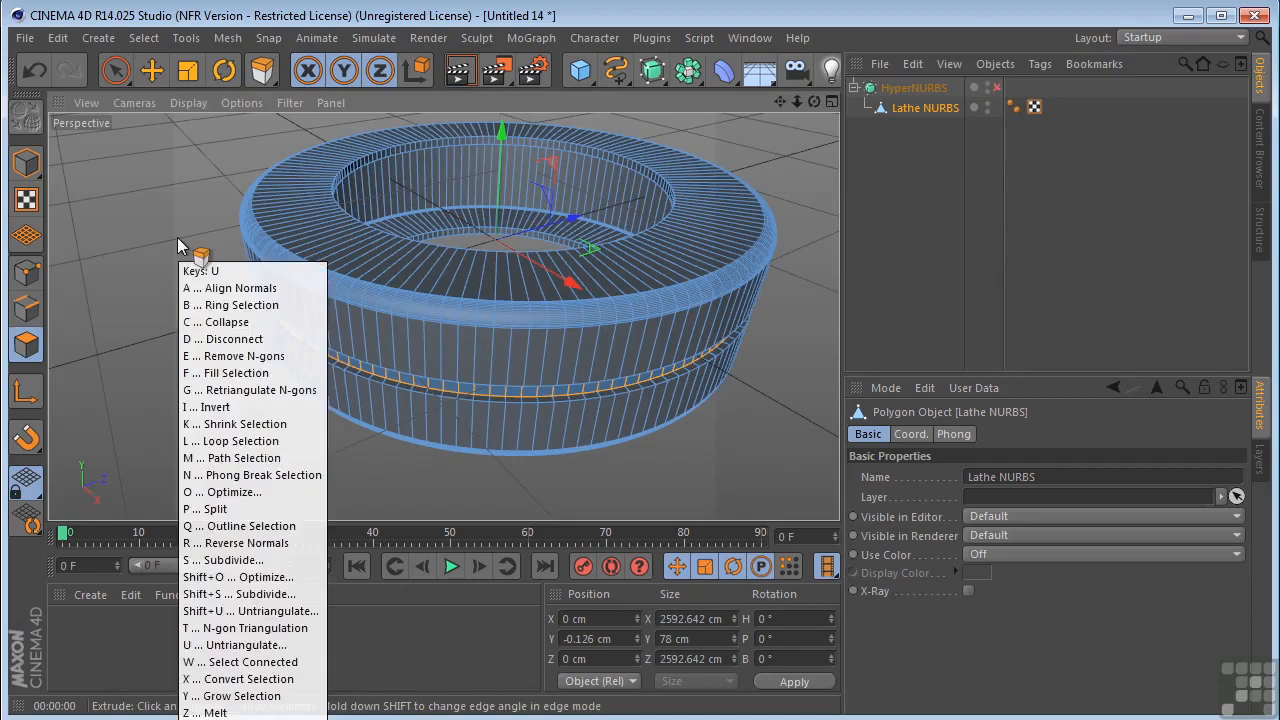
{"action": "key", "text": "l"}
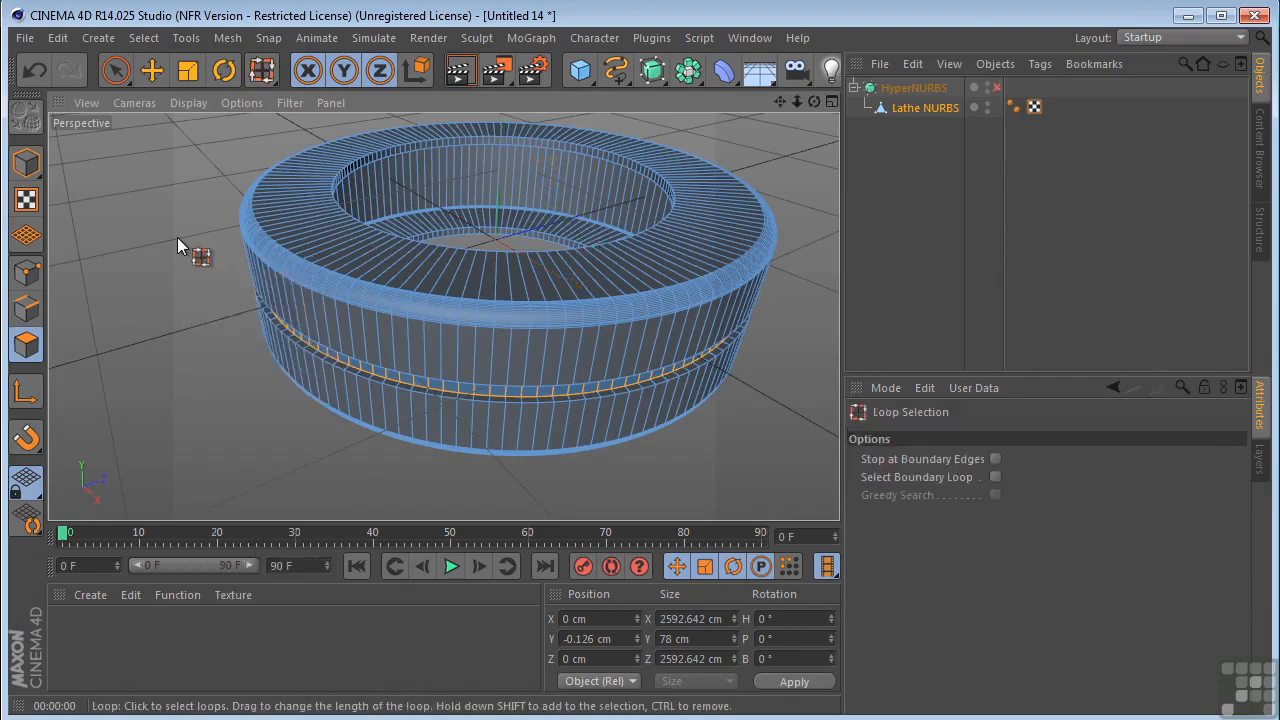
{"action": "left_click", "coordinate": [357, 330]}
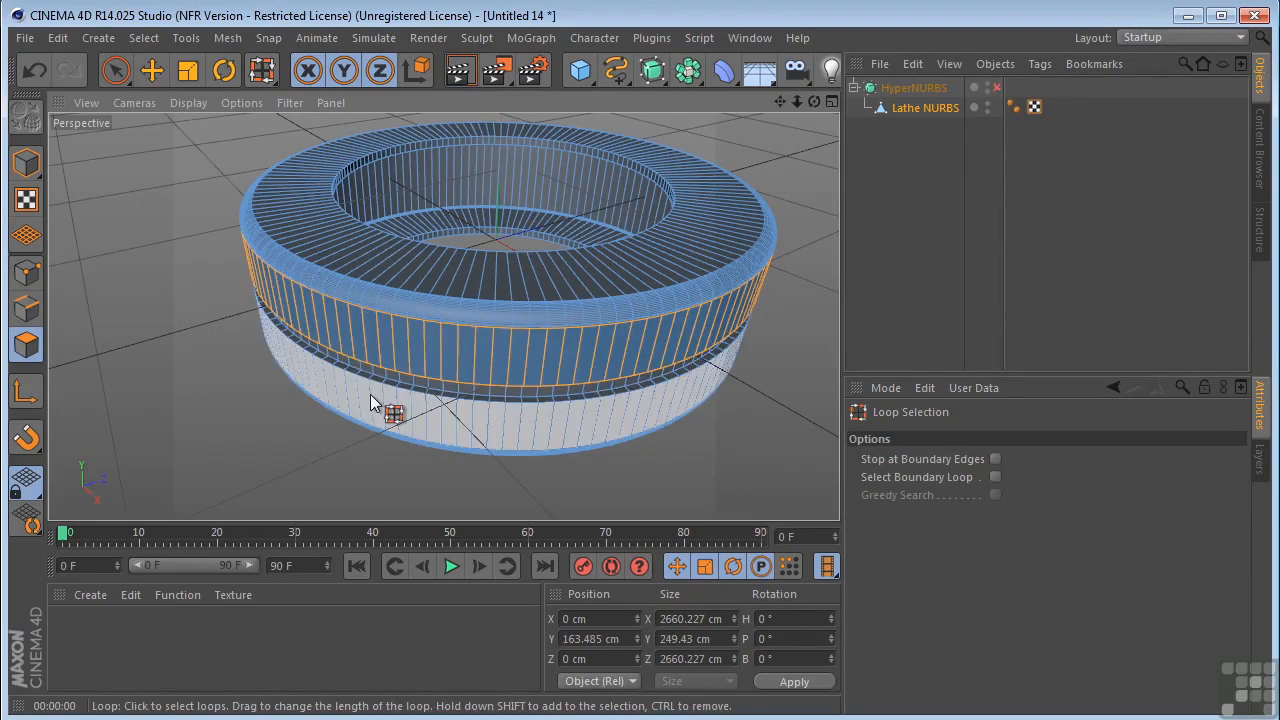
{"action": "left_click", "coordinate": [371, 403], "text": "shift"}
{"action": "scroll", "coordinate": [391, 375], "scroll_direction": "up", "scroll_amount": 5}
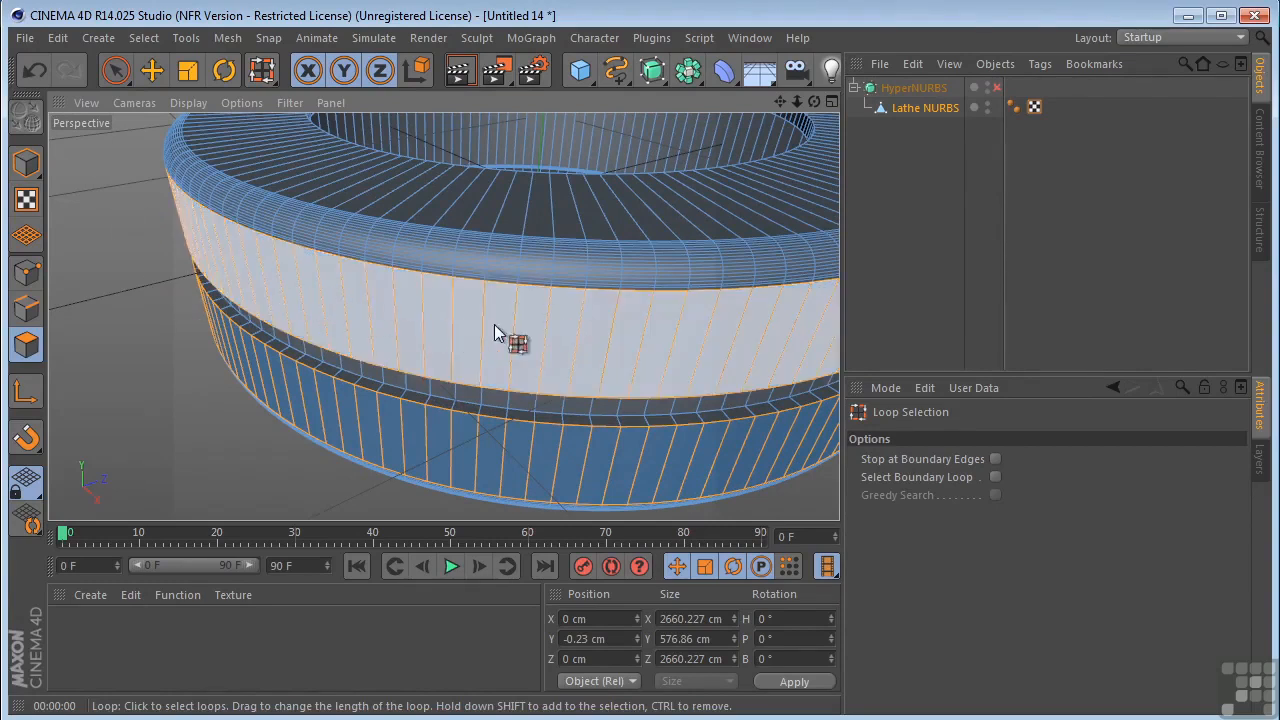
- Apply Extrude Inner to the selected polygons individually, with Preserve Groups off and an offset of 4 cm
{"action": "right_click", "coordinate": [94, 159]}
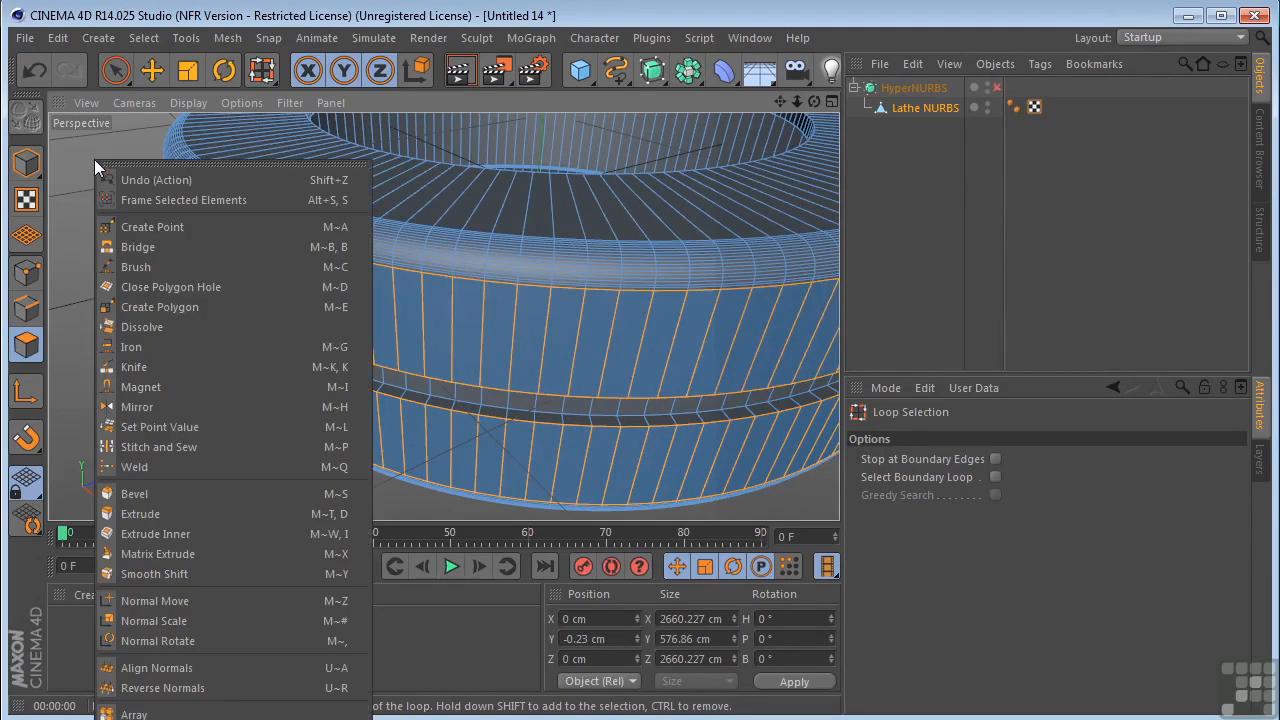
{"action": "left_click", "coordinate": [151, 534]}
{"action": "mouse_move", "coordinate": [142, 465]}
{"action": "left_mouse_down"}
{"action": "mouse_move", "coordinate": [164, 465]}
{"action": "mouse_move", "coordinate": [151, 465]}
{"action": "left_mouse_up"}
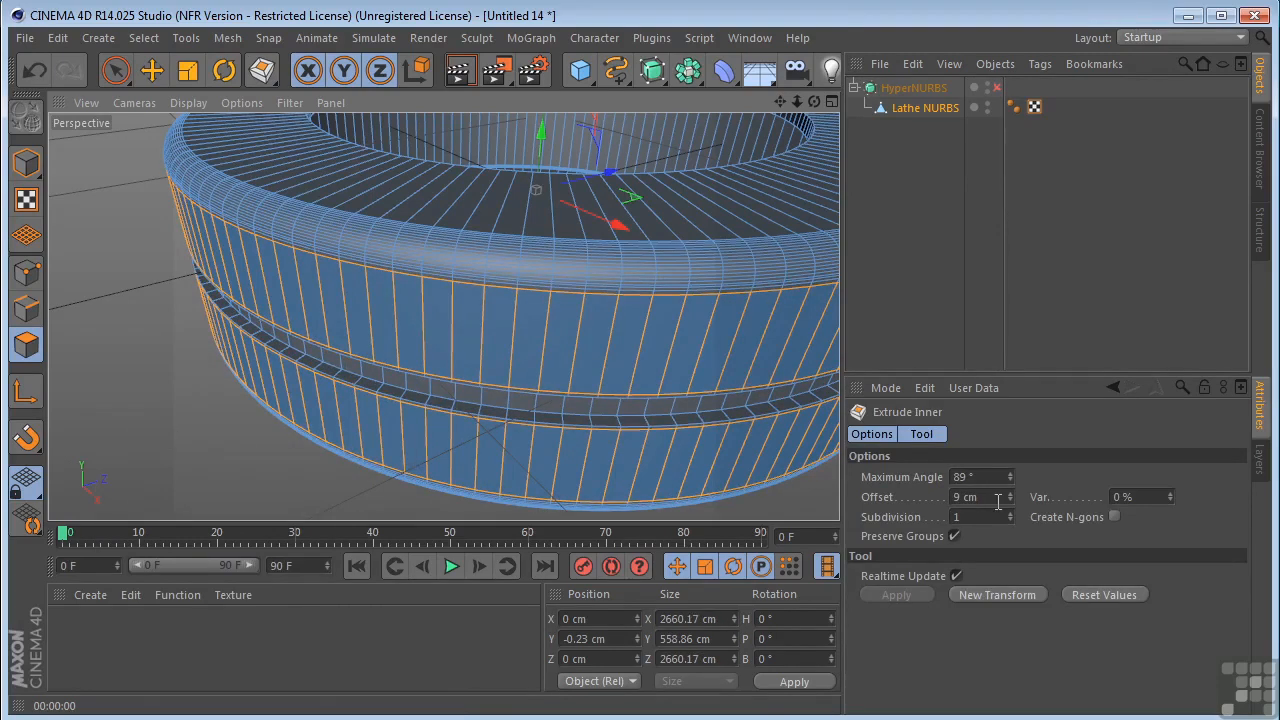
{"action": "left_click", "coordinate": [955, 536]}
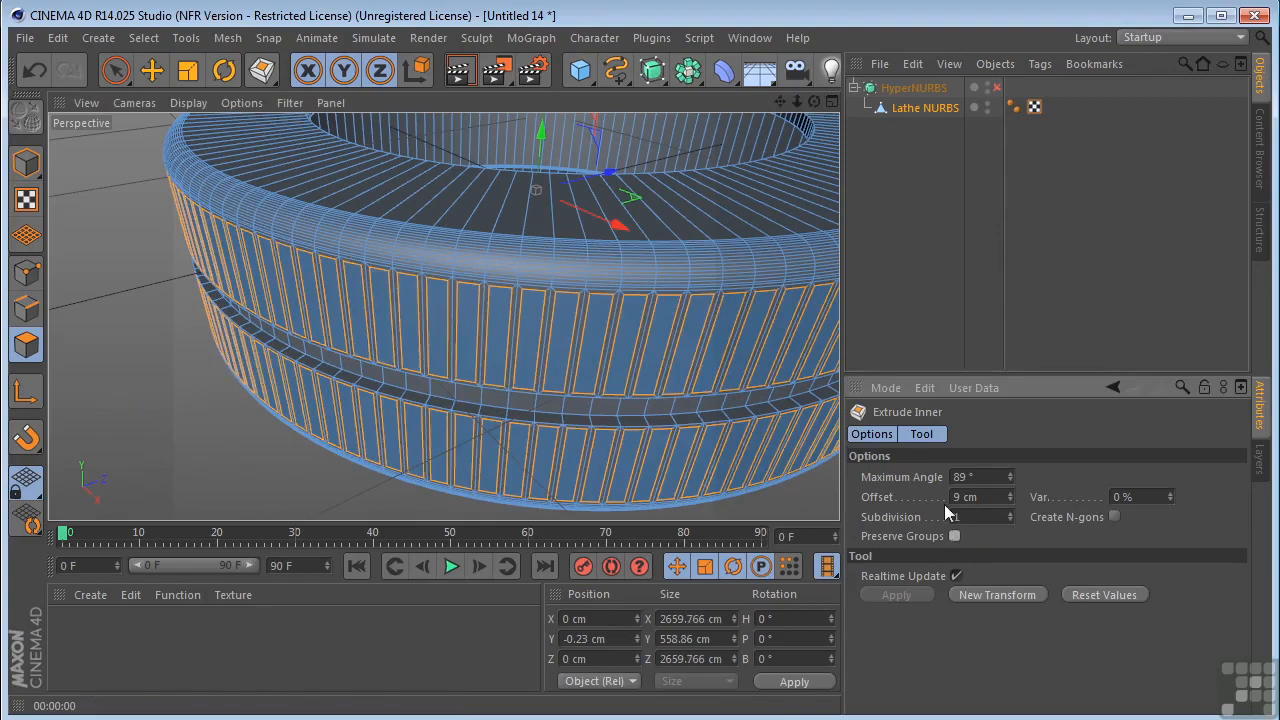
{"action": "left_click_drag", "start_coordinate": [1002, 495], "coordinate": [951, 496]}
{"action": "type", "text": "4"}
{"action": "key", "text": "Return"}
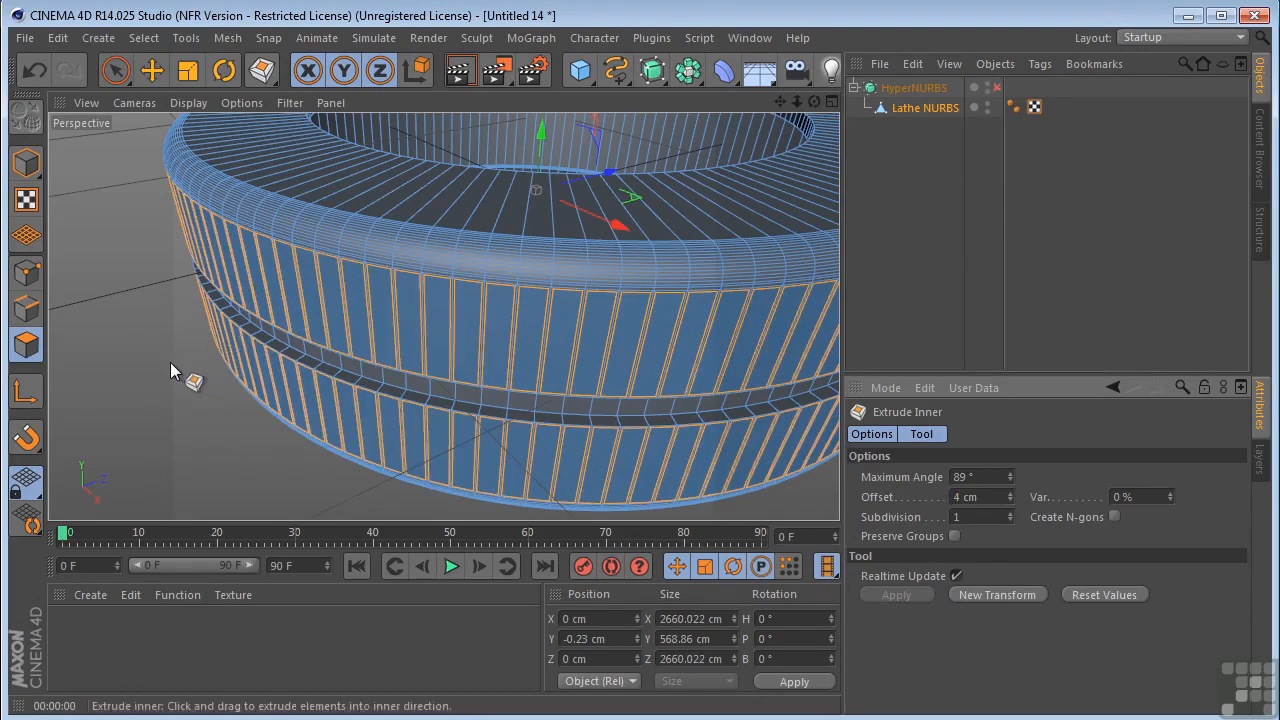
- Extrude the selected tread polygons outward with a -35 cm offset and render the tire with HyperNURBS enabled
{"action": "right_click", "coordinate": [138, 245]}
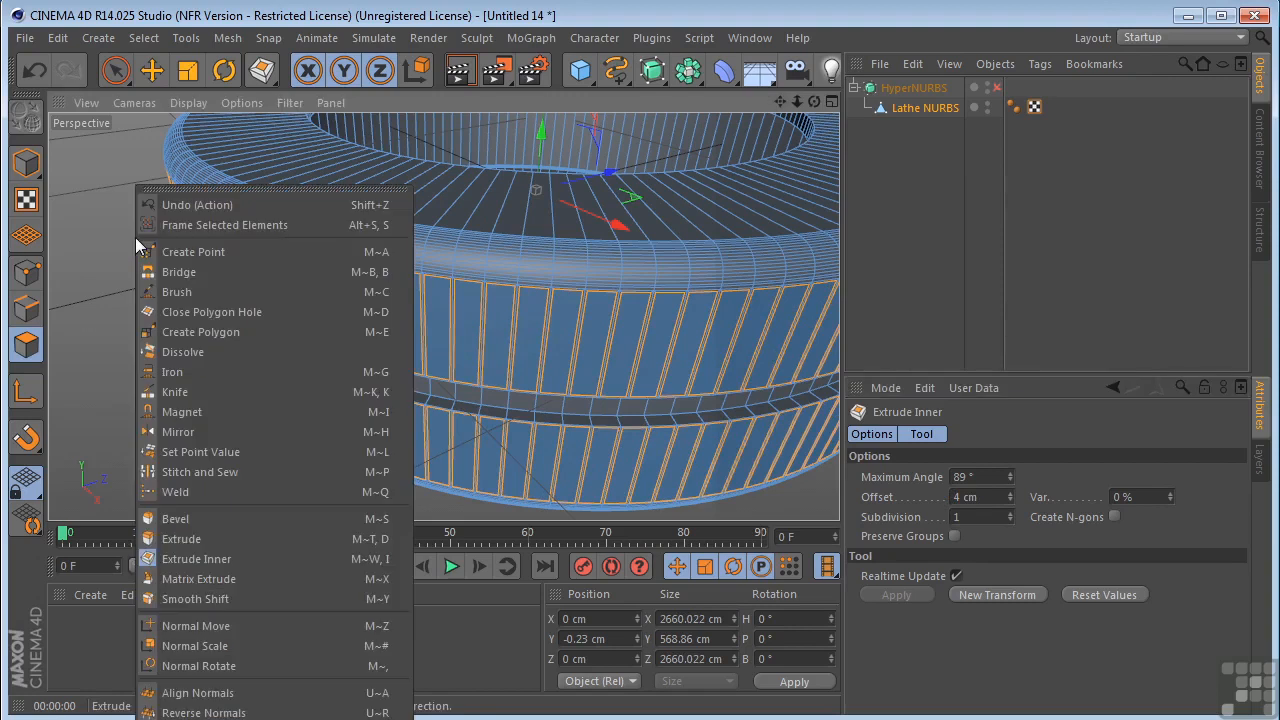
{"action": "left_click", "coordinate": [190, 538]}
{"action": "left_click_drag", "start_coordinate": [167, 481], "coordinate": [127, 481]}
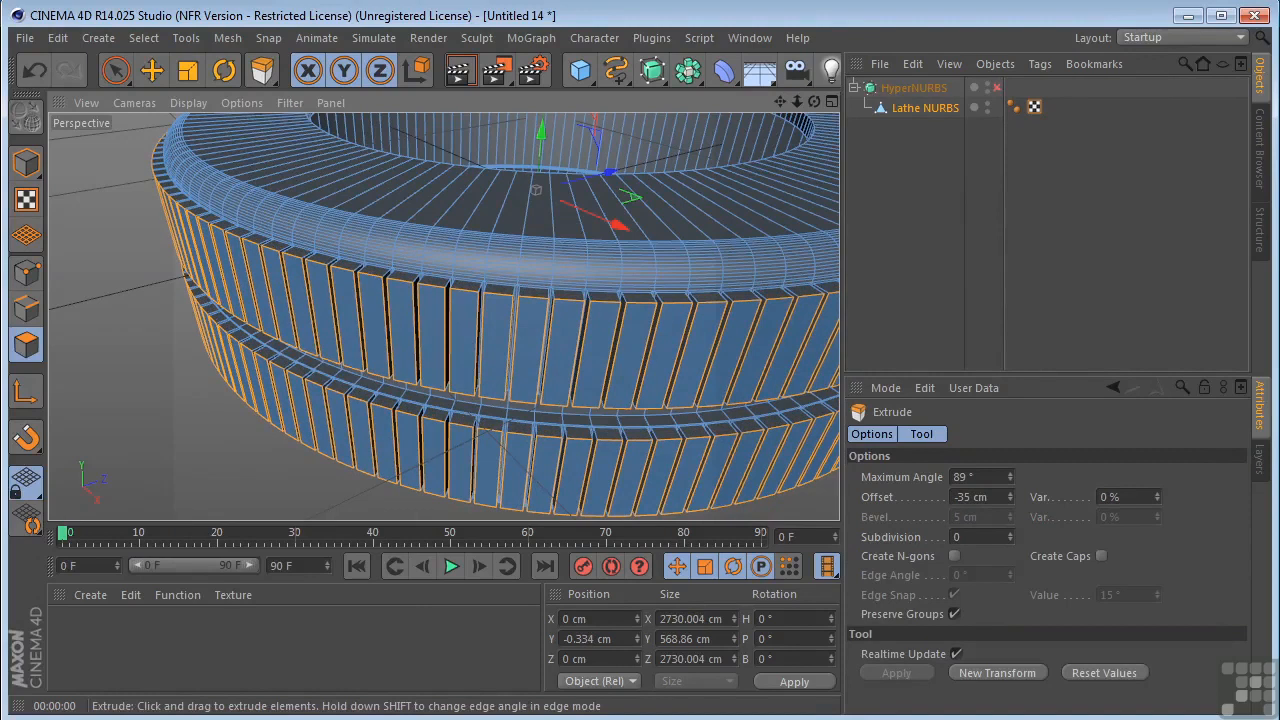
{"action": "left_click_drag", "start_coordinate": [814, 101], "coordinate": [443, 316]}
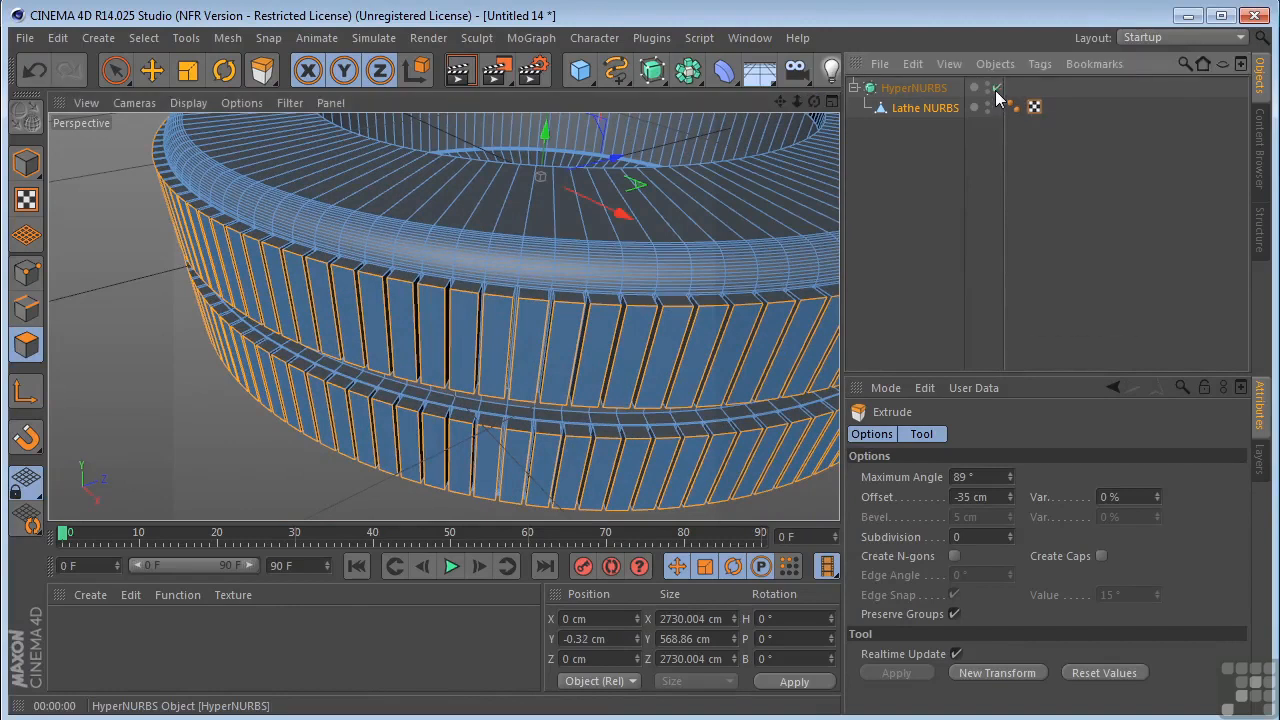
{"action": "left_click", "coordinate": [996, 89]}
{"action": "left_click", "coordinate": [461, 72]}
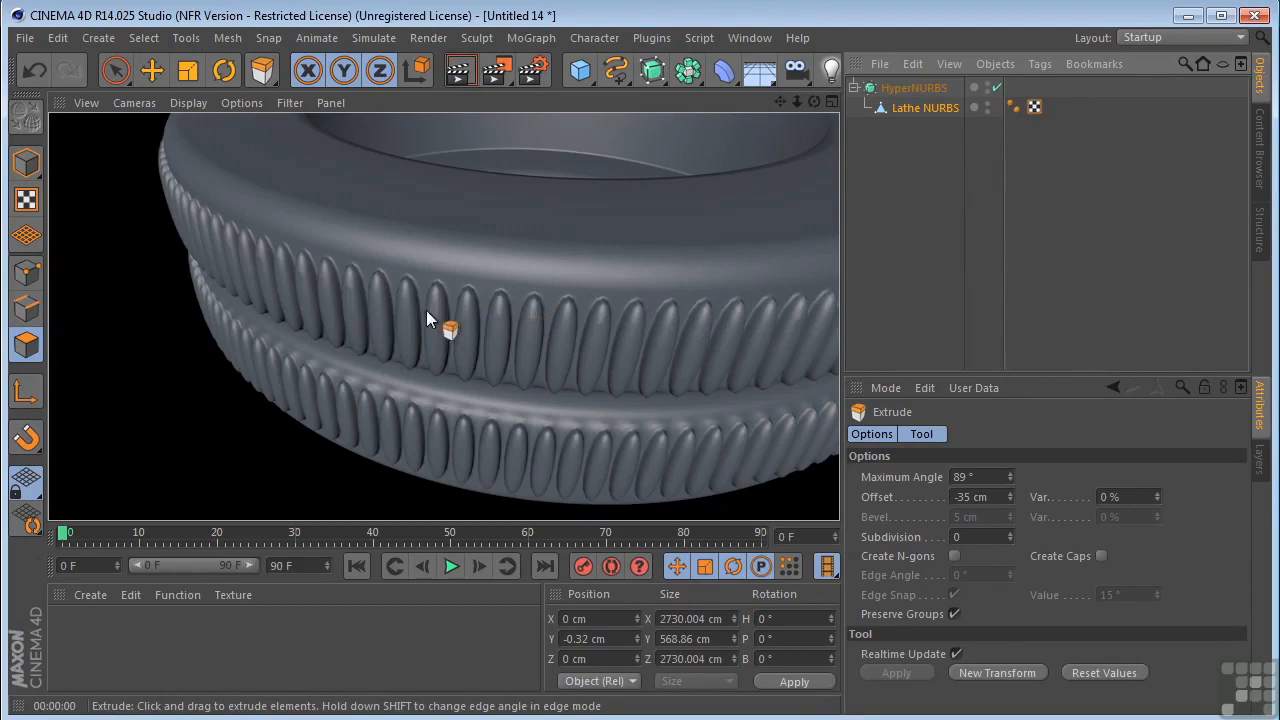
- With HyperNURBS off and Restrict to Selection disabled, knife loops near both edges of the upper tread blocks, and render the smoothed result
{"action": "left_click", "coordinate": [997, 89]}
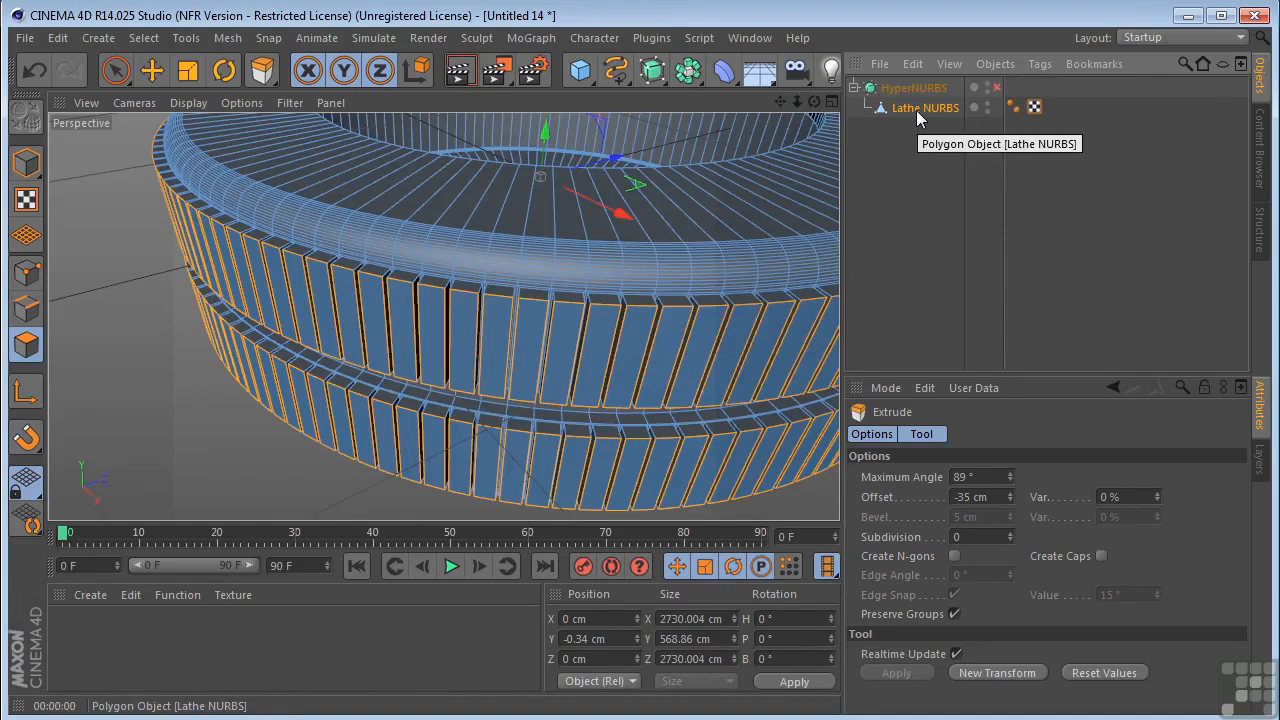
{"action": "left_click", "coordinate": [916, 108]}
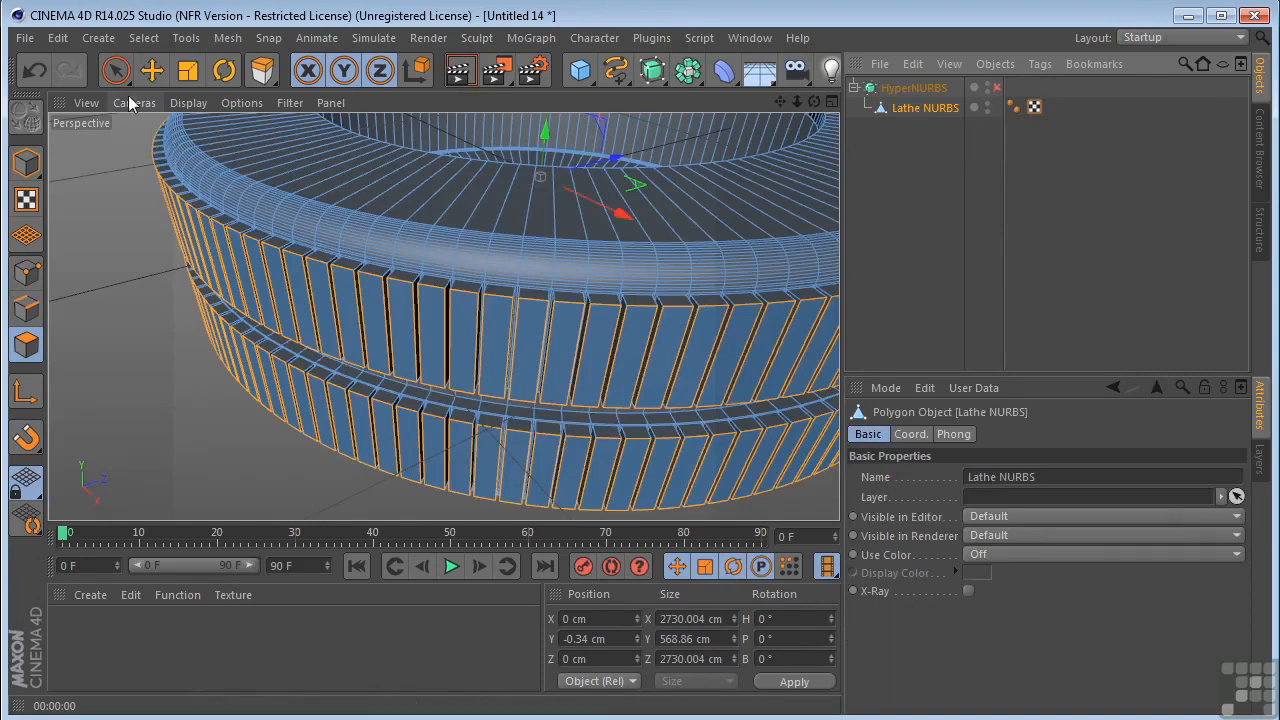
{"action": "key", "text": "k"}
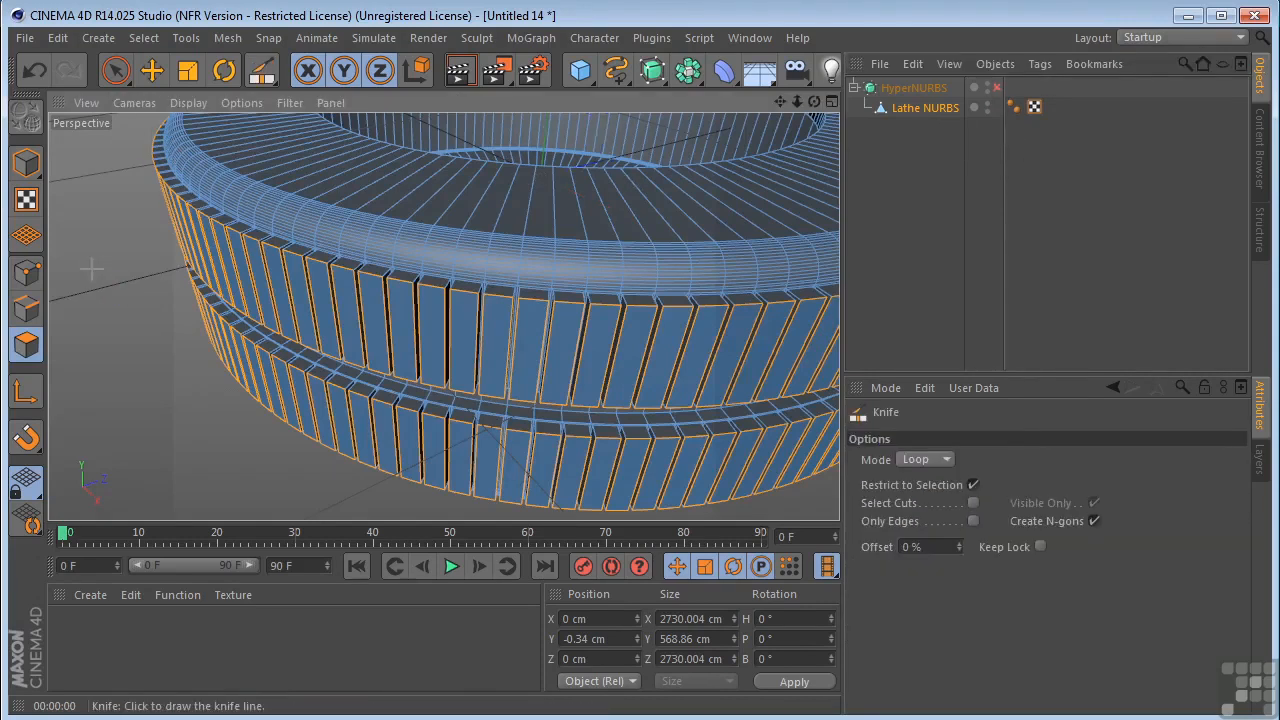
{"action": "left_click", "coordinate": [974, 484]}
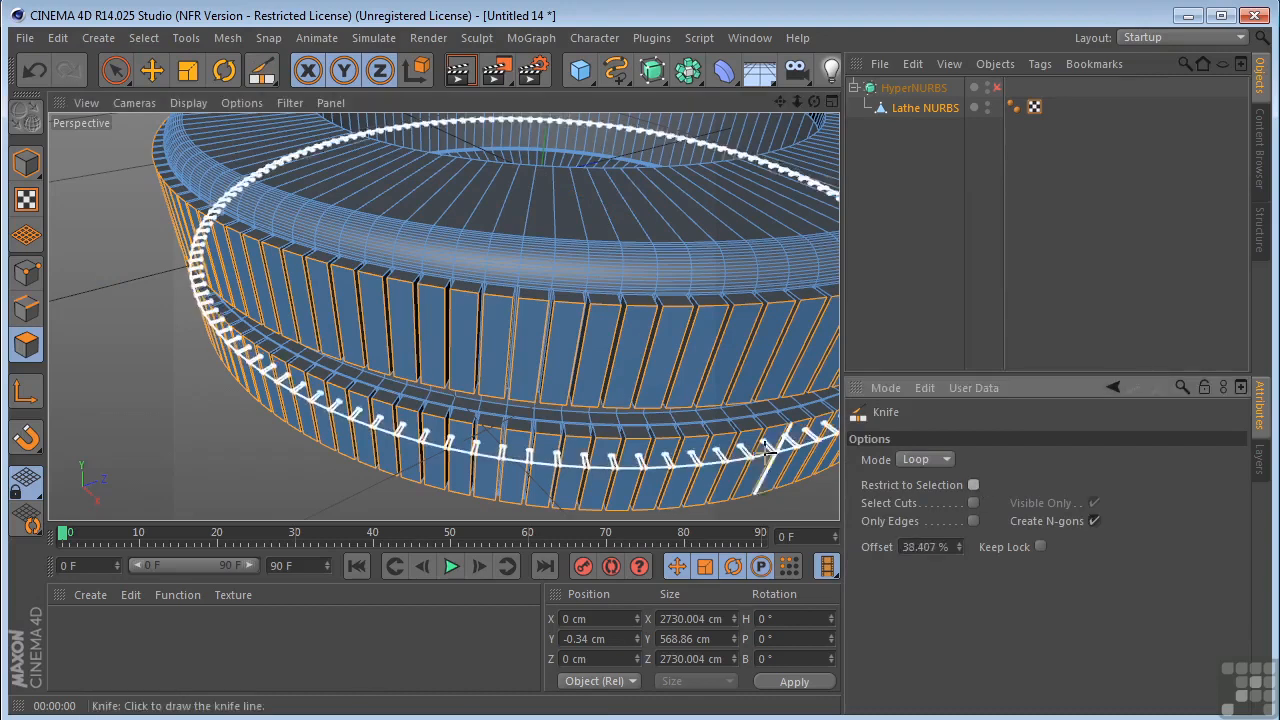
{"action": "scroll", "coordinate": [556, 392], "scroll_direction": "up", "scroll_amount": 3}
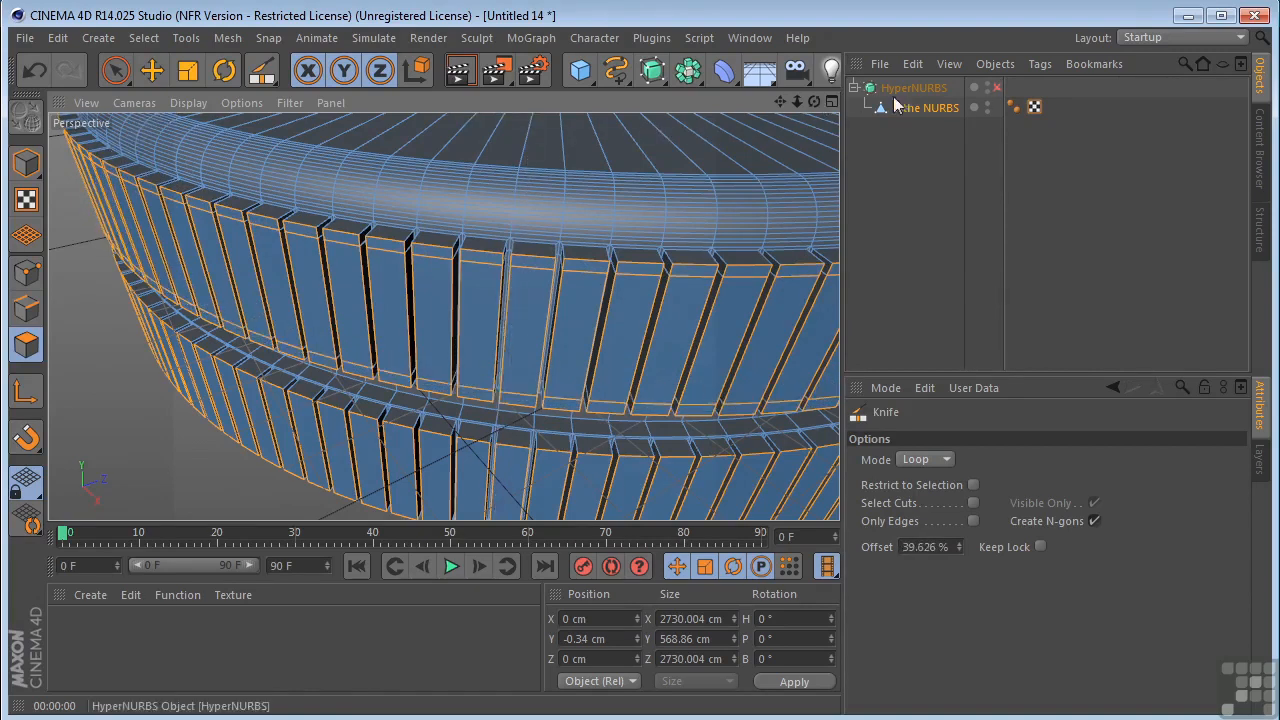
{"action": "left_click", "coordinate": [997, 88]}
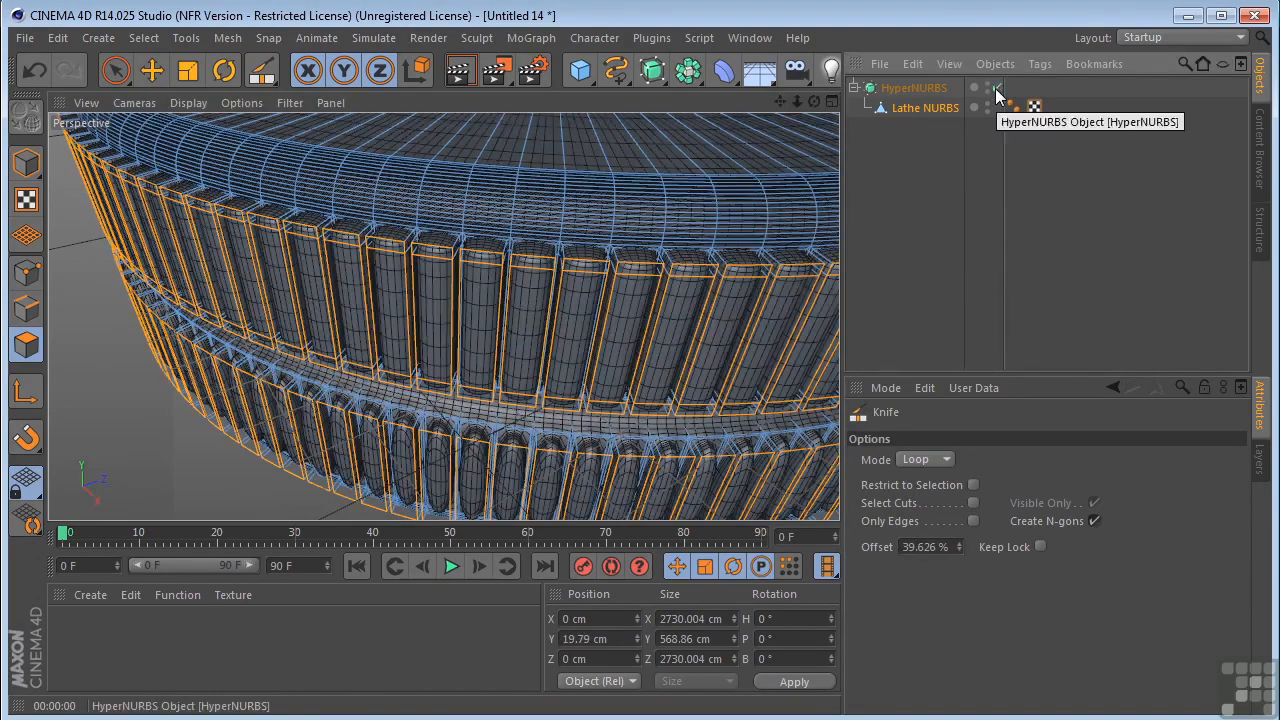
{"action": "left_click", "coordinate": [457, 71]}
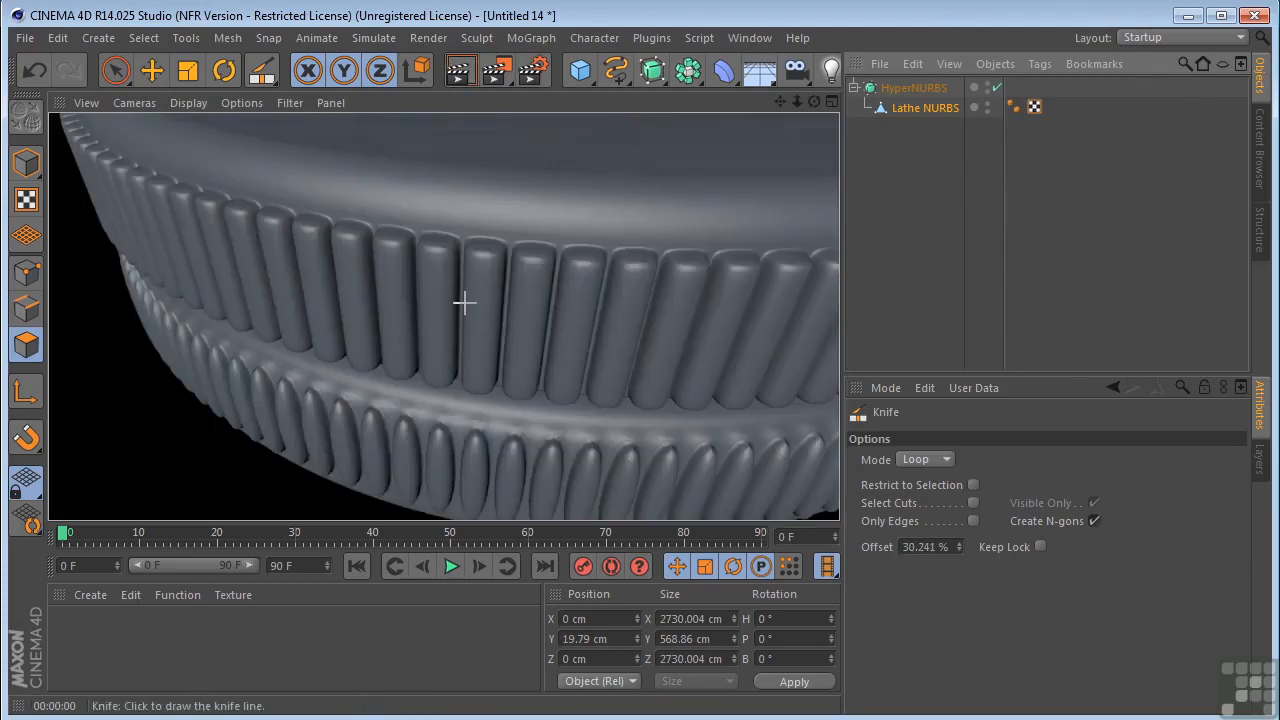
- With HyperNURBS off, cut knife loops near the upper and lower edges of the lower tread blocks, and render the smoothed result
{"action": "left_click", "coordinate": [997, 89]}
{"action": "left_click_drag", "start_coordinate": [782, 101], "coordinate": [772, 35]}
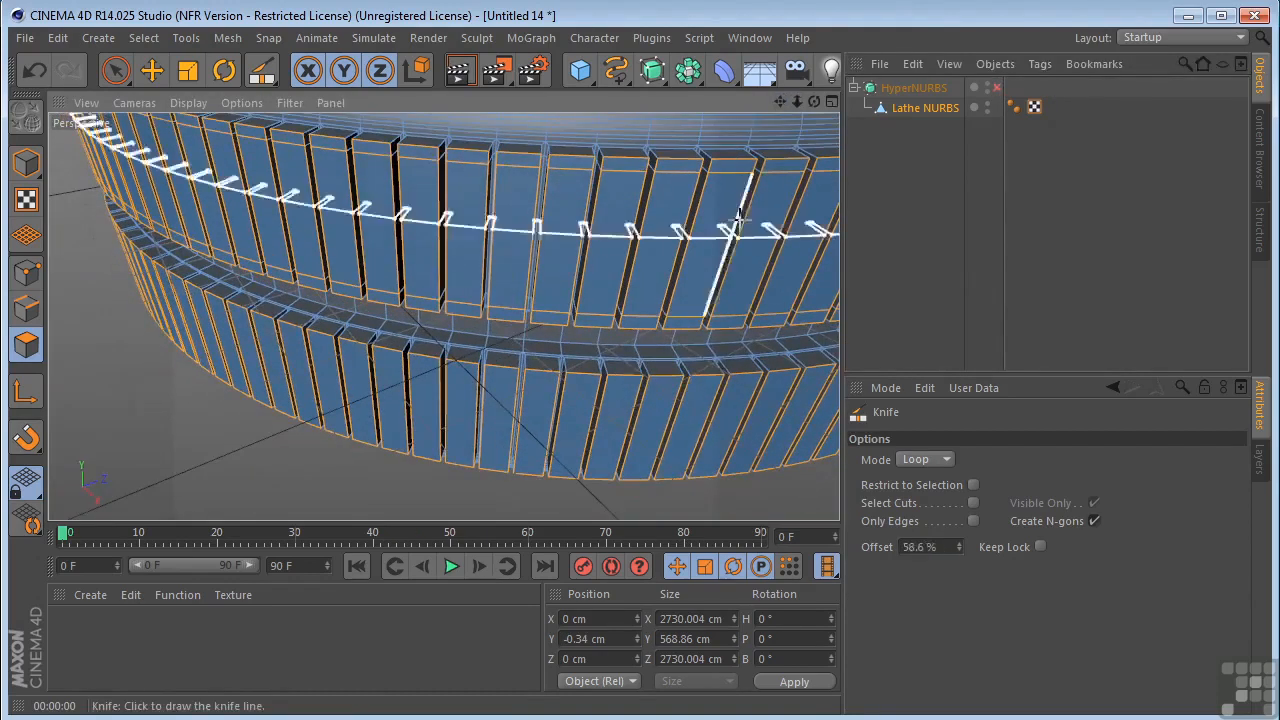
{"action": "left_click_drag", "start_coordinate": [819, 104], "coordinate": [802, 141]}
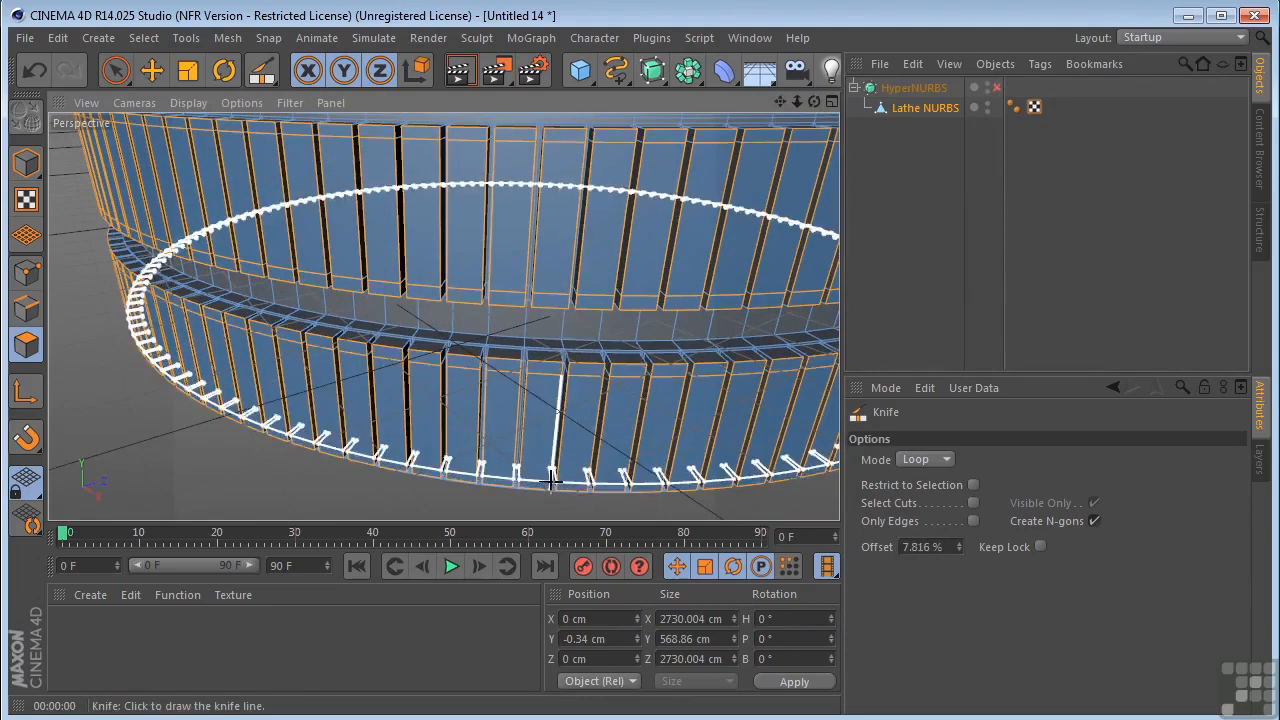
{"action": "left_click", "coordinate": [997, 88]}
{"action": "left_click", "coordinate": [460, 72]}
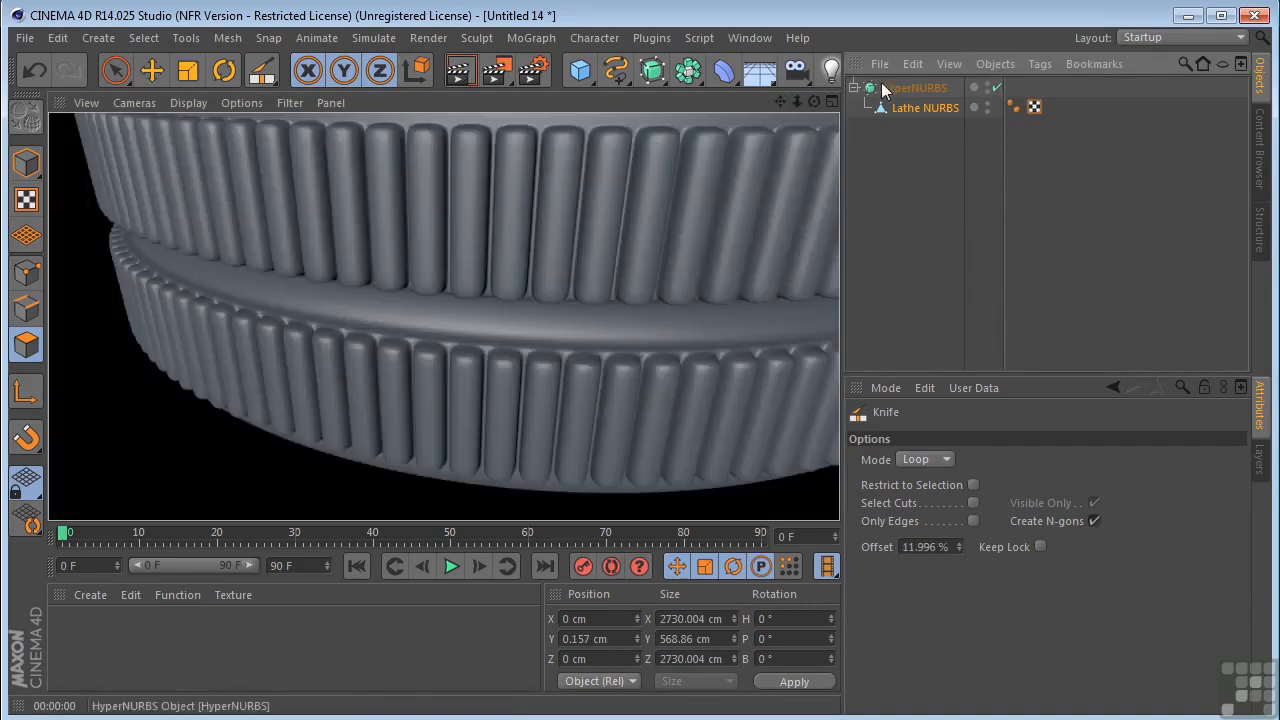
- Disable the HyperNURBS and store the selected tread polygons in a polygon selection tag
{"action": "left_click", "coordinate": [997, 87]}
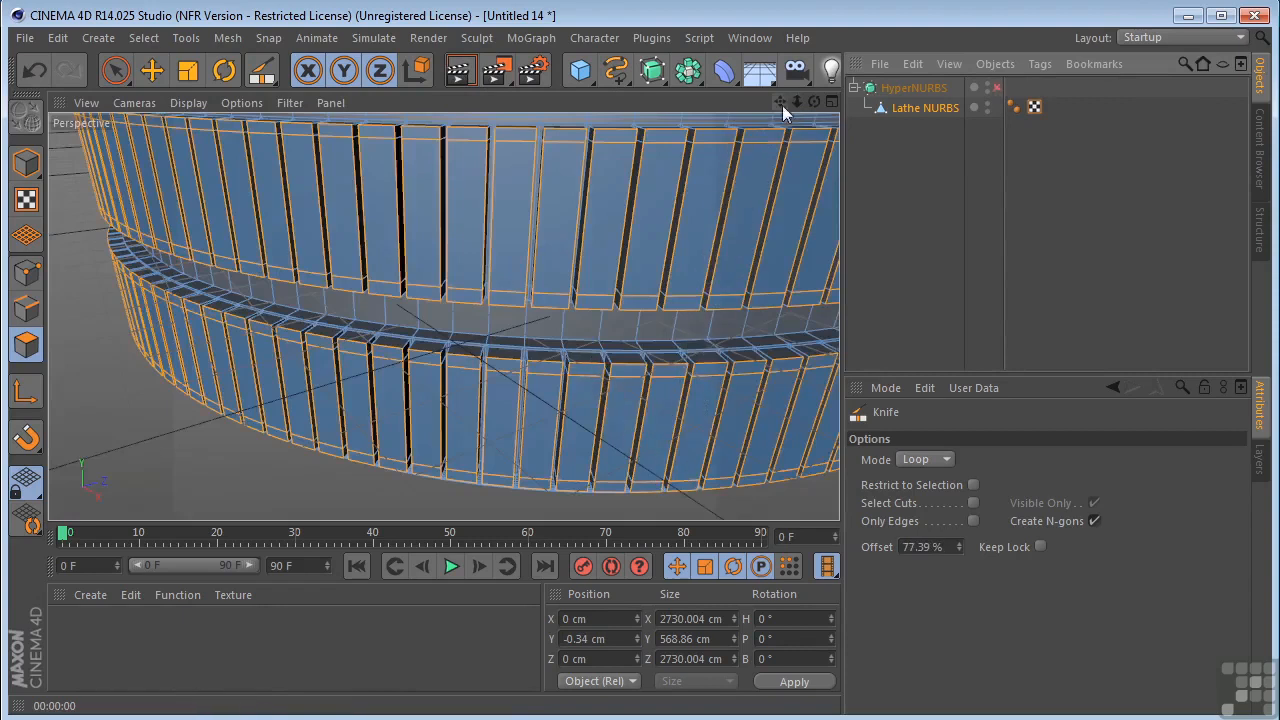
{"action": "left_click_drag", "start_coordinate": [784, 101], "coordinate": [722, 101]}
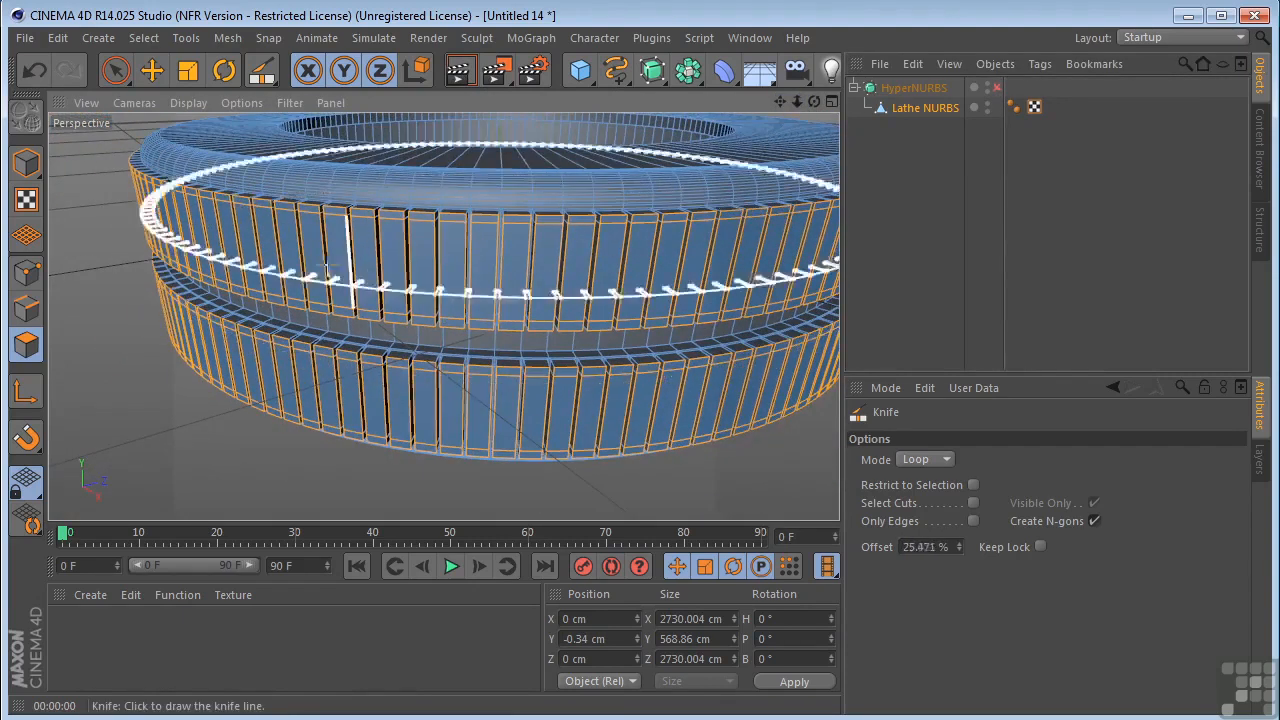
{"action": "left_click", "coordinate": [143, 38]}
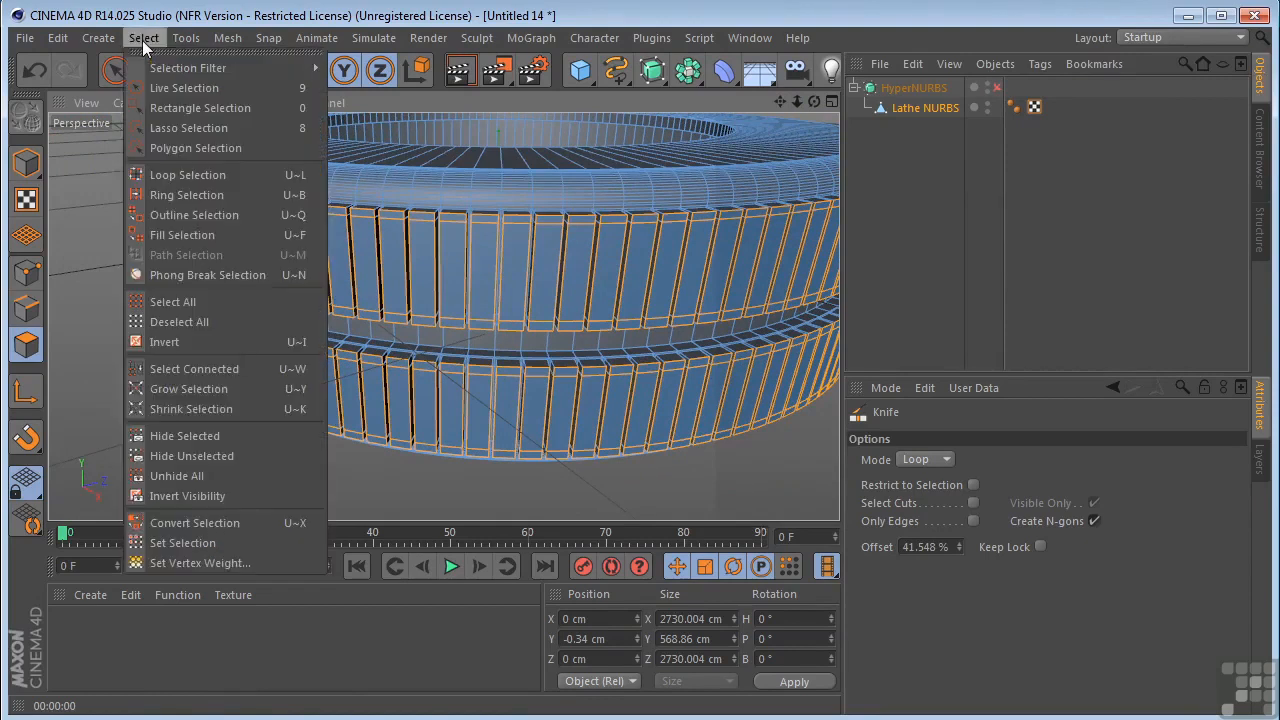
{"action": "left_click", "coordinate": [180, 541]}
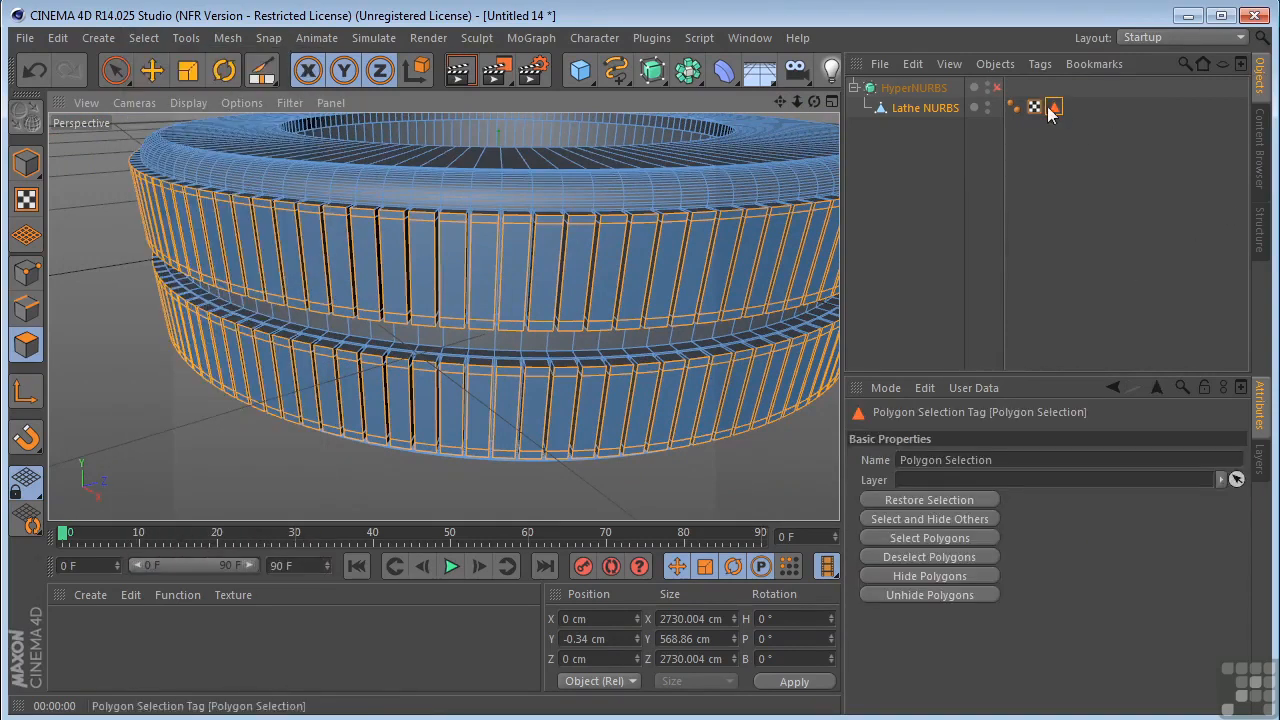
{"action": "left_click", "coordinate": [22, 487]}
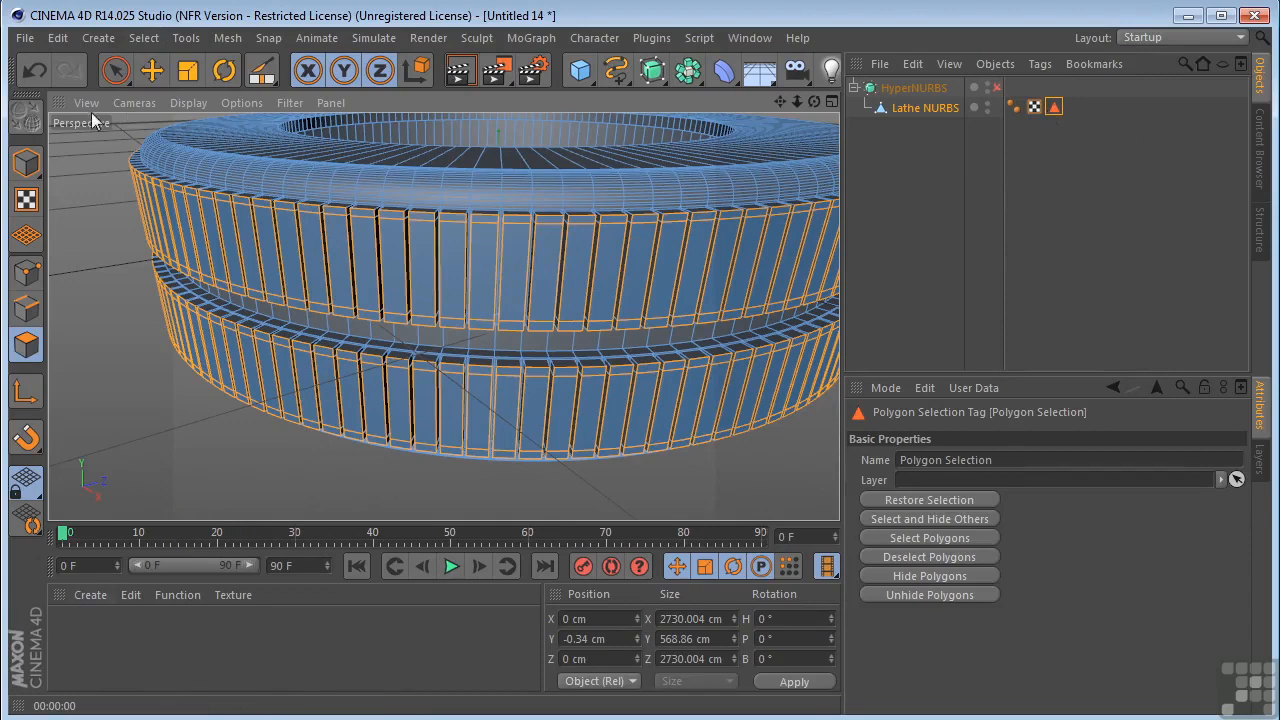
- Create a new material and set its color to black (RGB 0, 0, 0)
{"action": "double_click", "coordinate": [83, 626]}
{"action": "double_click", "coordinate": [72, 630]}
{"action": "left_click_drag", "start_coordinate": [960, 74], "coordinate": [603, 90]}
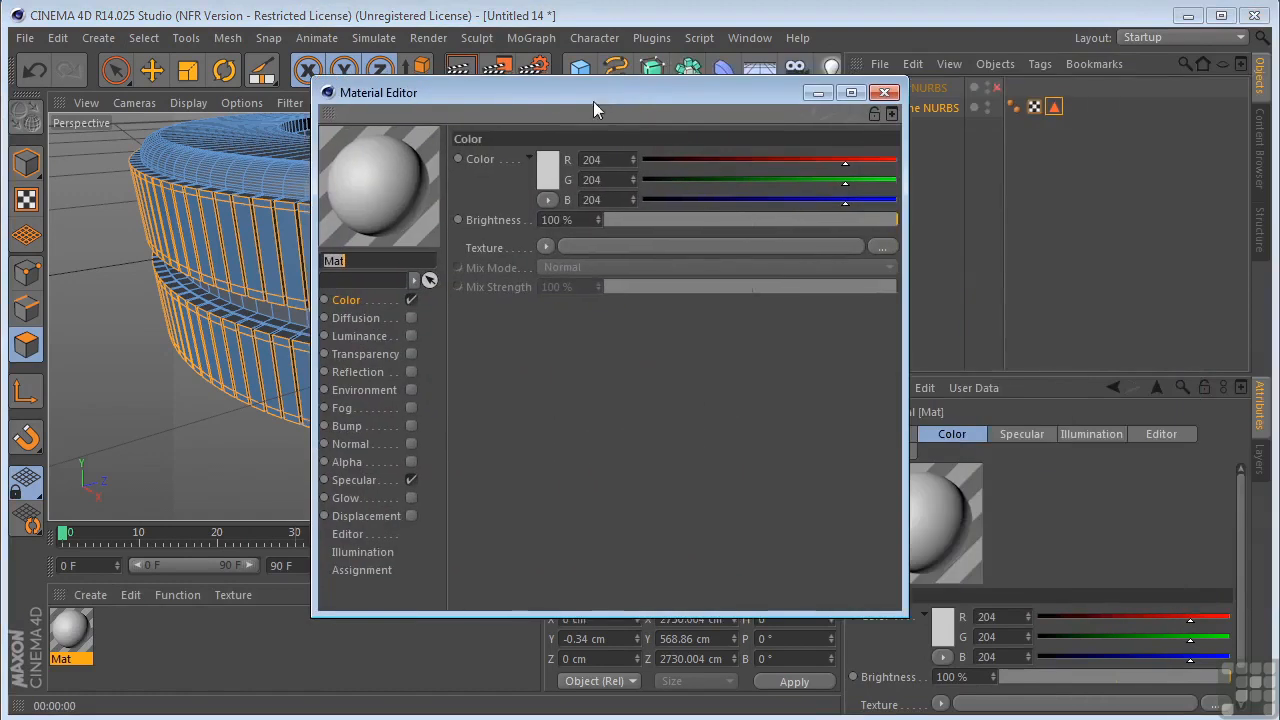
{"action": "left_click", "coordinate": [556, 168]}
{"action": "left_click_drag", "start_coordinate": [557, 167], "coordinate": [440, 207]}
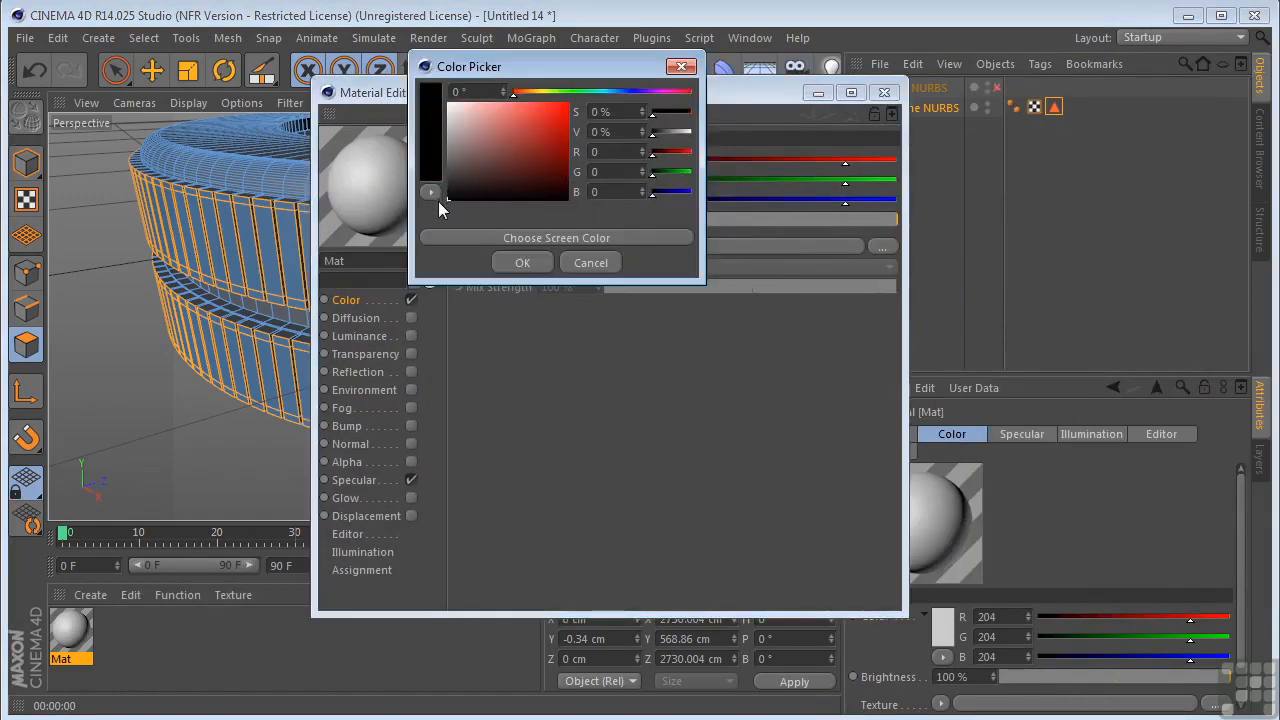
{"action": "left_click", "coordinate": [521, 263]}
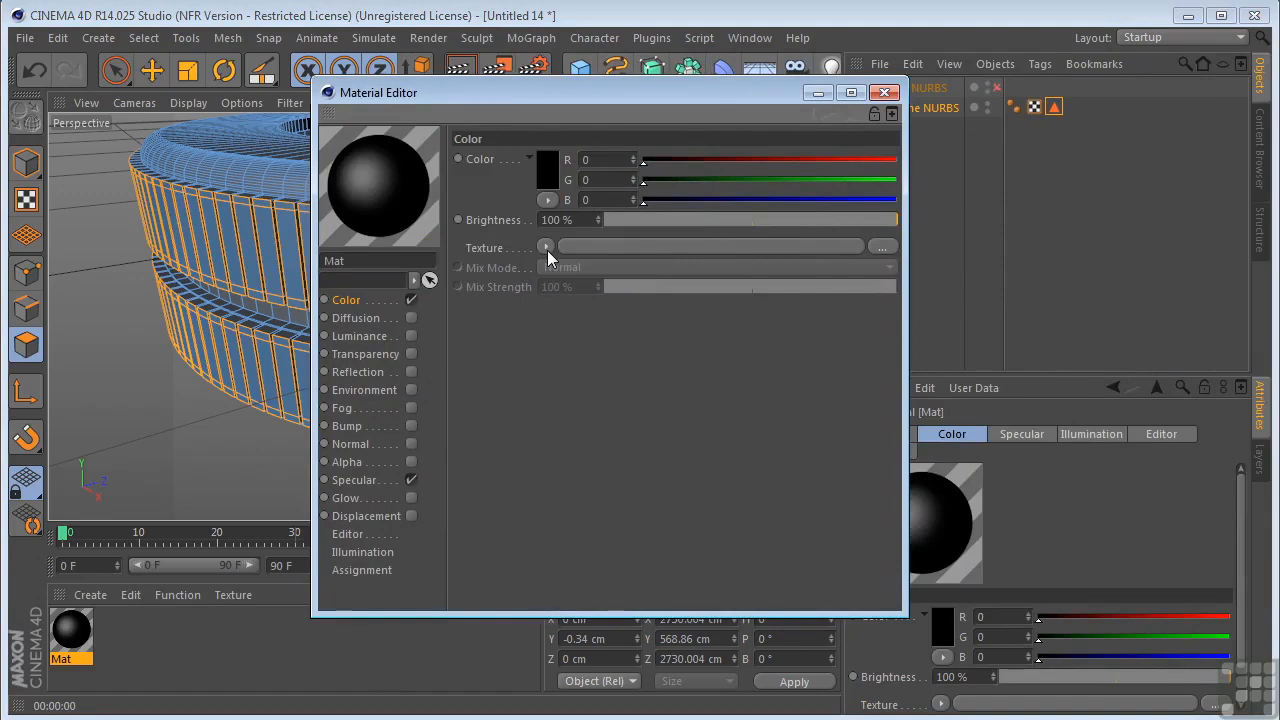
- Enable the material's Bump channel with a Noise texture and set the noise's Global Scale to 5%
{"action": "left_click", "coordinate": [411, 426]}
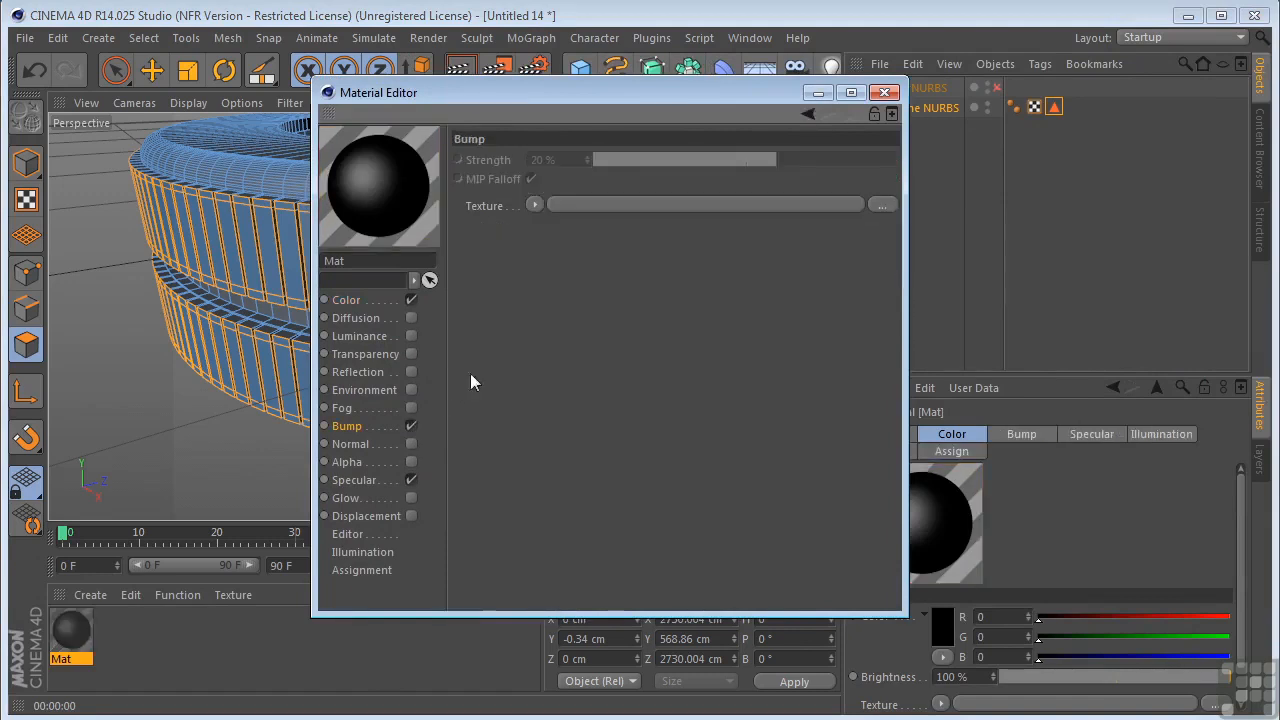
{"action": "left_click", "coordinate": [537, 205]}
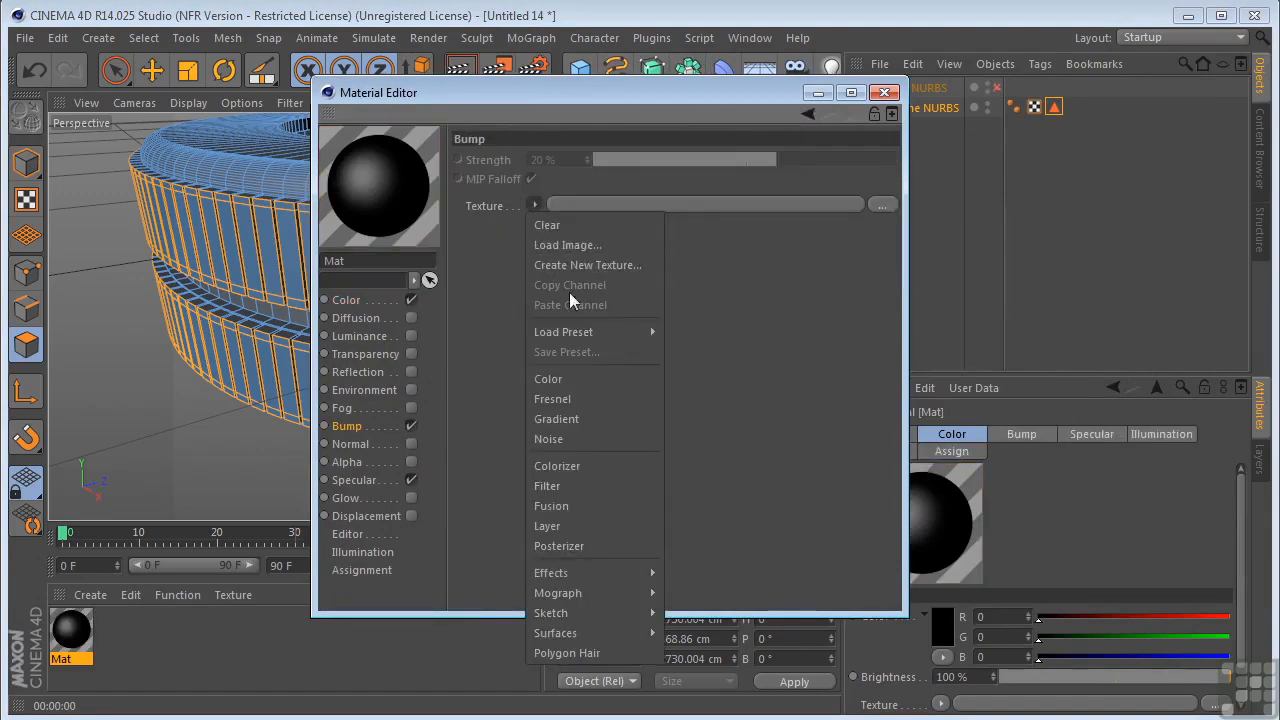
{"action": "left_click", "coordinate": [590, 451]}
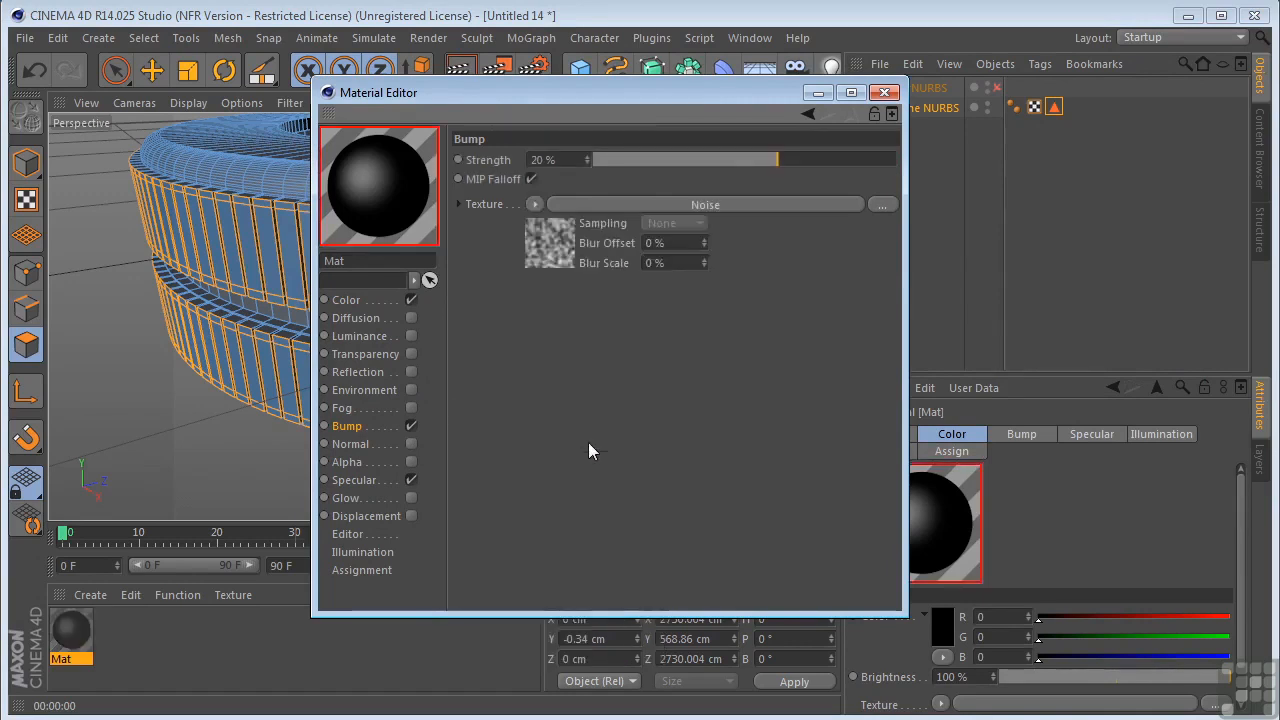
{"action": "left_click", "coordinate": [545, 246]}
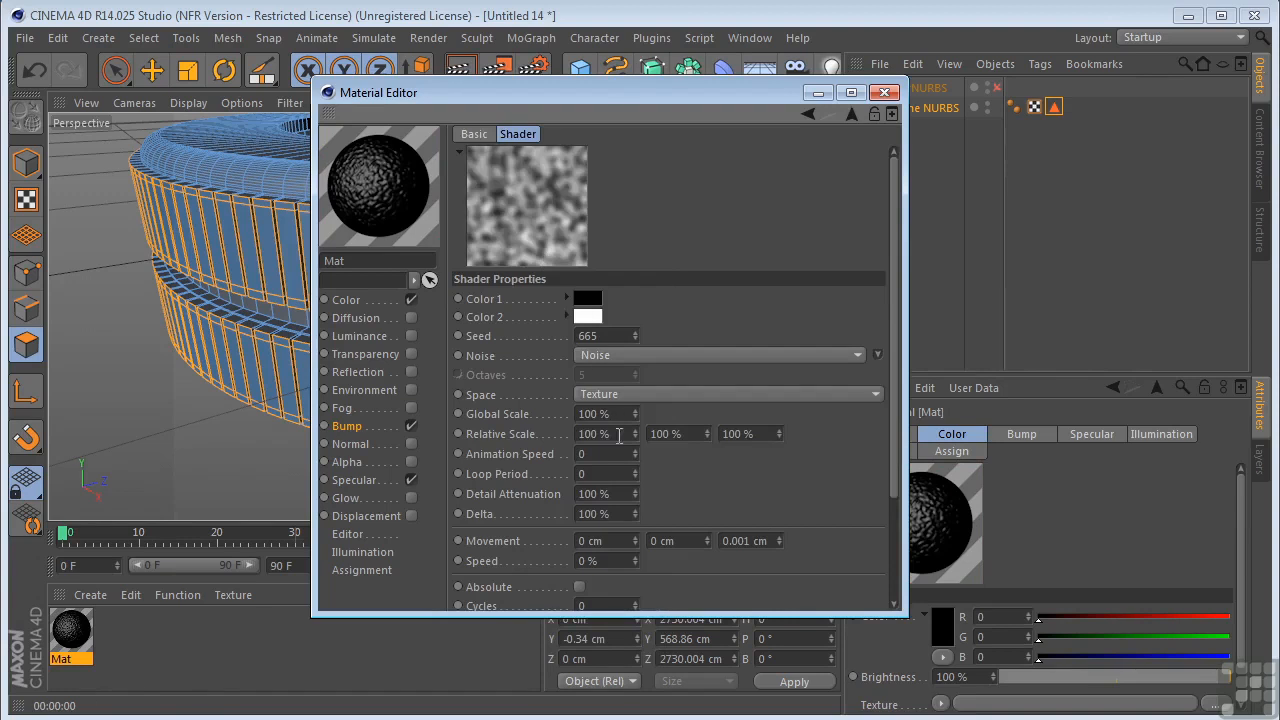
{"action": "left_click", "coordinate": [620, 413]}
{"action": "type", "text": "5"}
{"action": "key", "text": "Tab"}
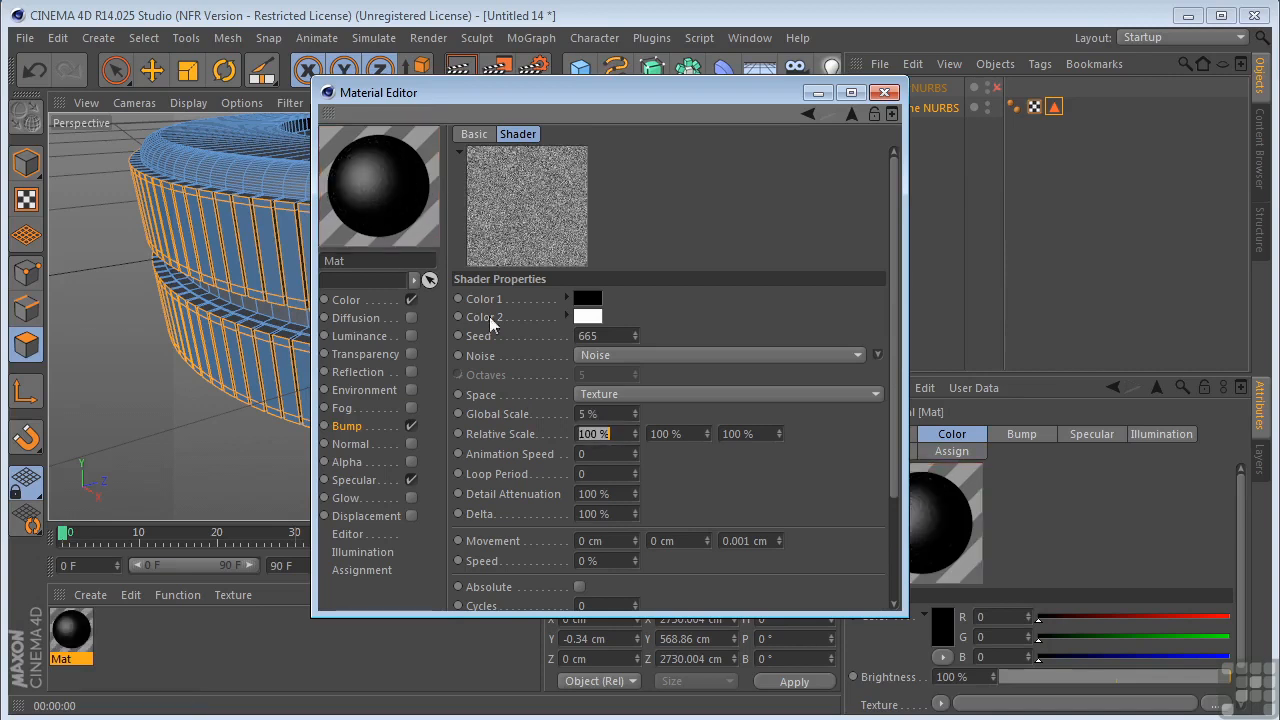
- Apply the black bump material to the selected tread polygons and render the tire with HyperNURBS enabled
{"action": "left_click", "coordinate": [884, 92]}
{"action": "left_click_drag", "start_coordinate": [83, 645], "coordinate": [390, 258]}
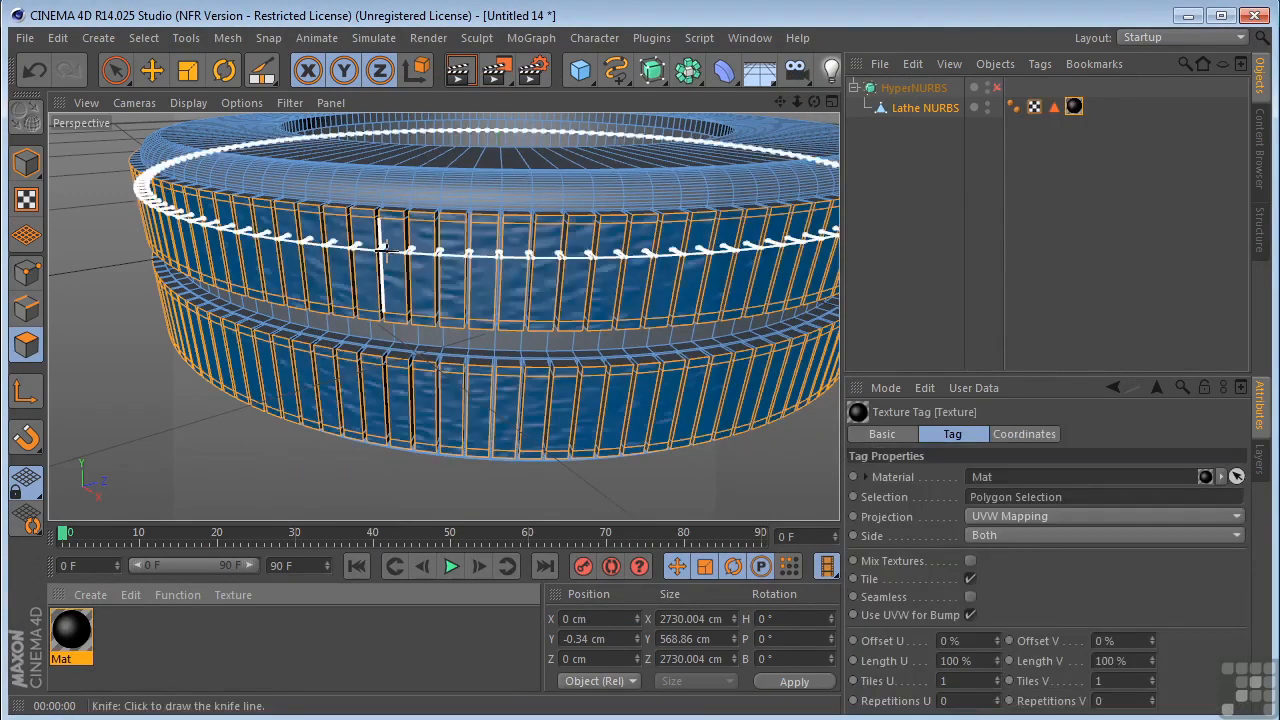
{"action": "left_click", "coordinate": [996, 88]}
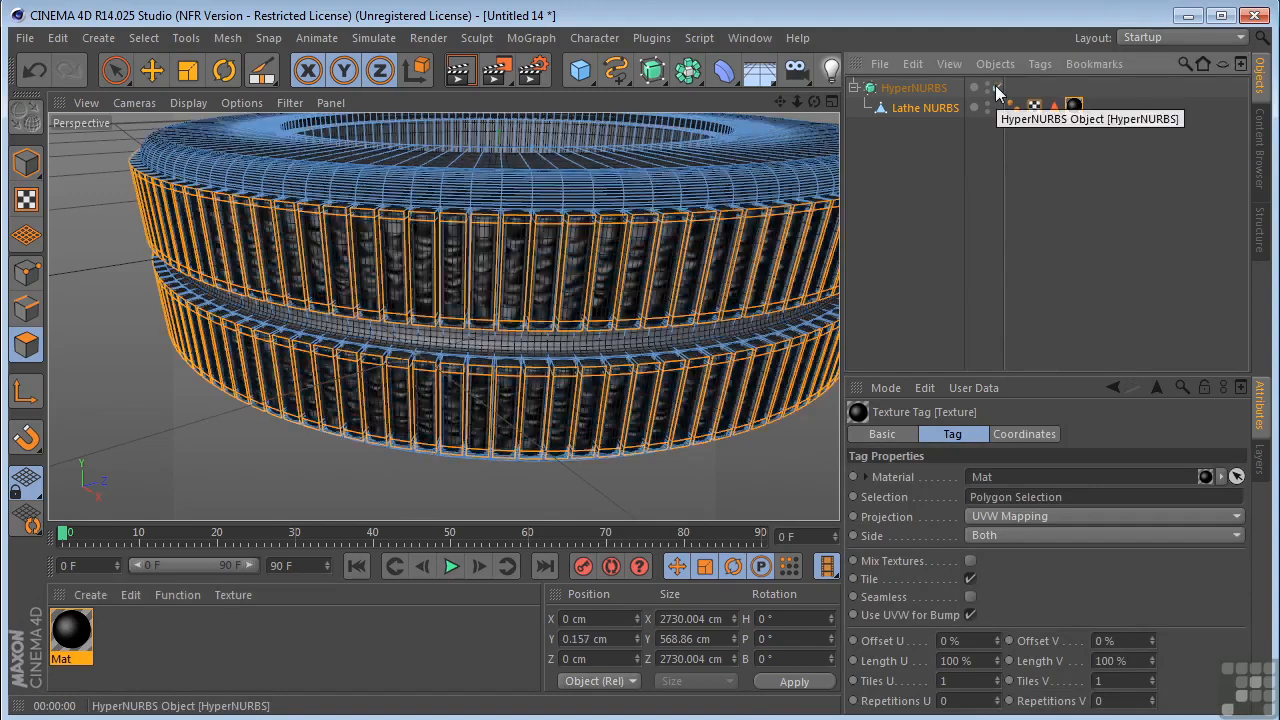
{"action": "left_click", "coordinate": [458, 70]}
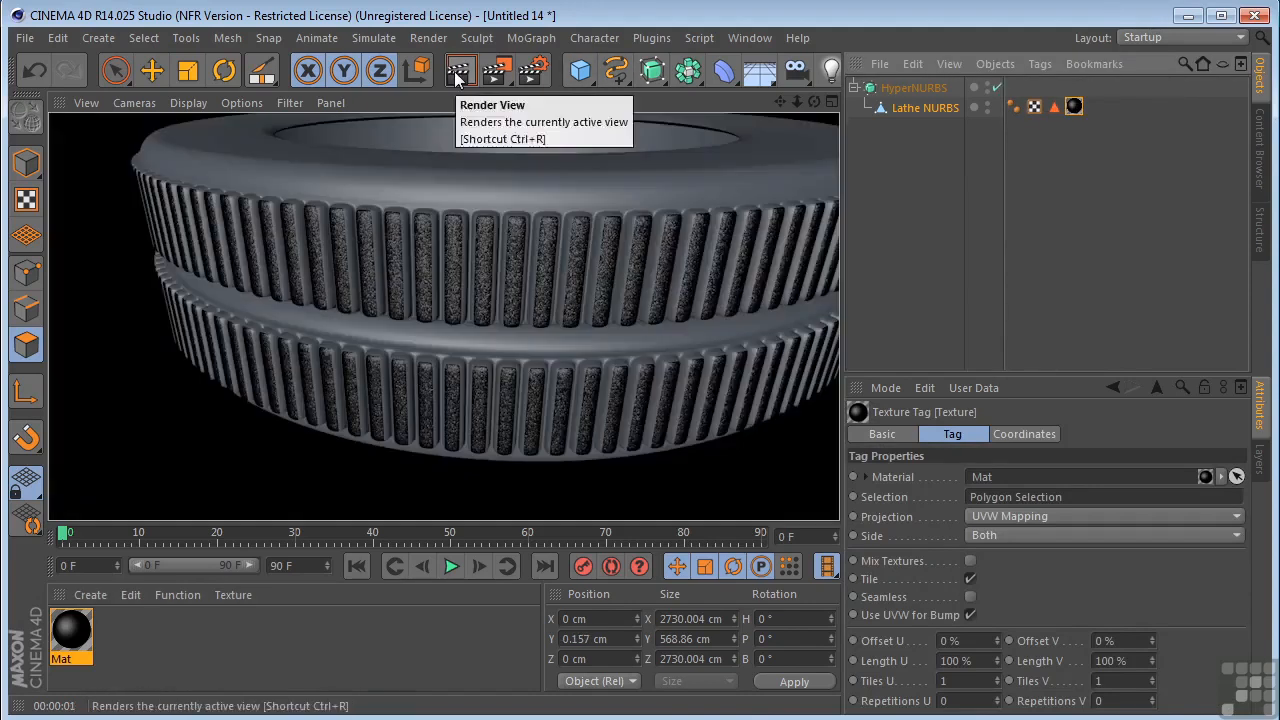
- Disable the HyperNURBS, deselect all objects, and create a second material with its color set to black (RGB 0, 0, 0)
{"action": "left_click", "coordinate": [997, 88]}
{"action": "left_click", "coordinate": [945, 142]}
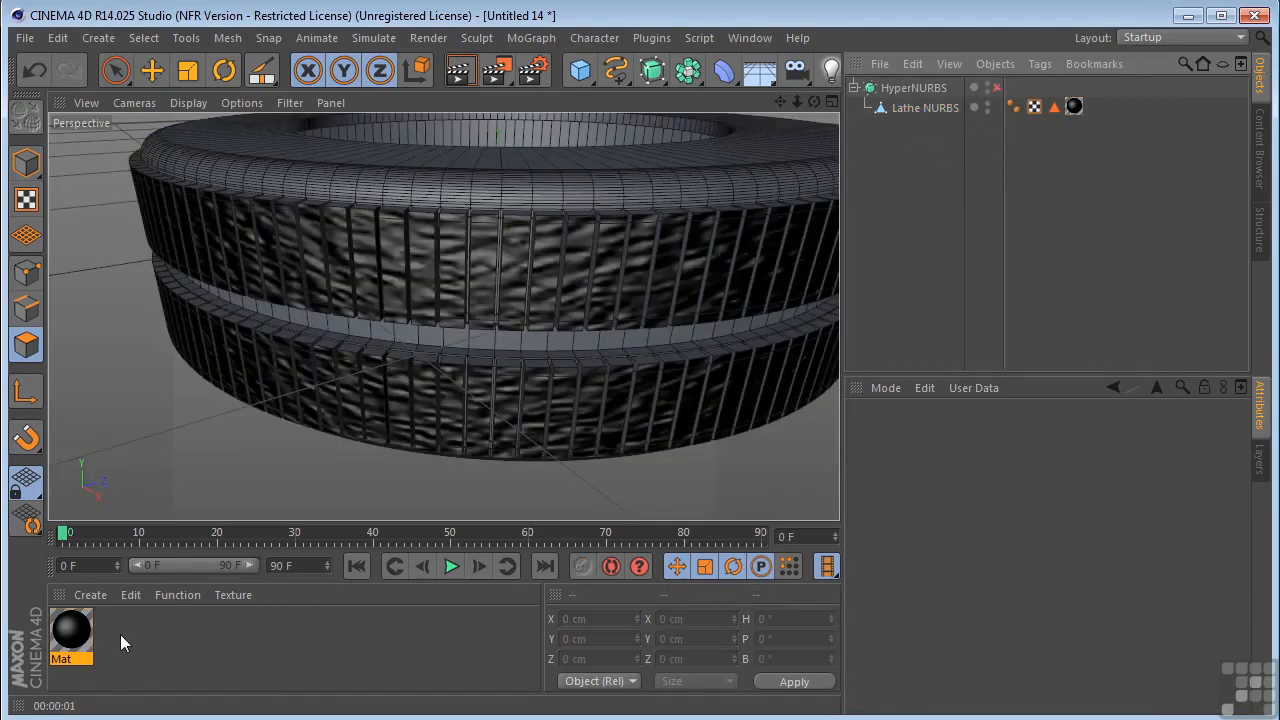
{"action": "double_click", "coordinate": [120, 634]}
{"action": "left_click_drag", "start_coordinate": [72, 632], "coordinate": [513, 443]}
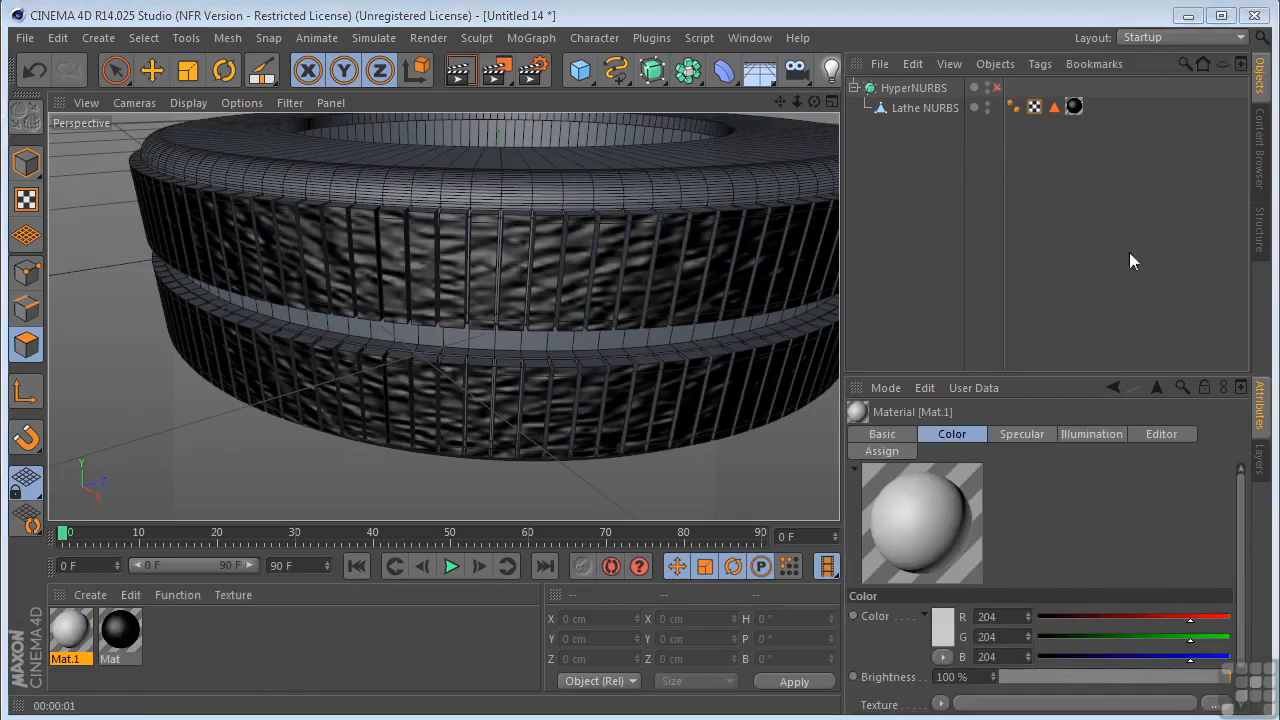
{"action": "left_click_drag", "start_coordinate": [1279, 84], "coordinate": [588, 87]}
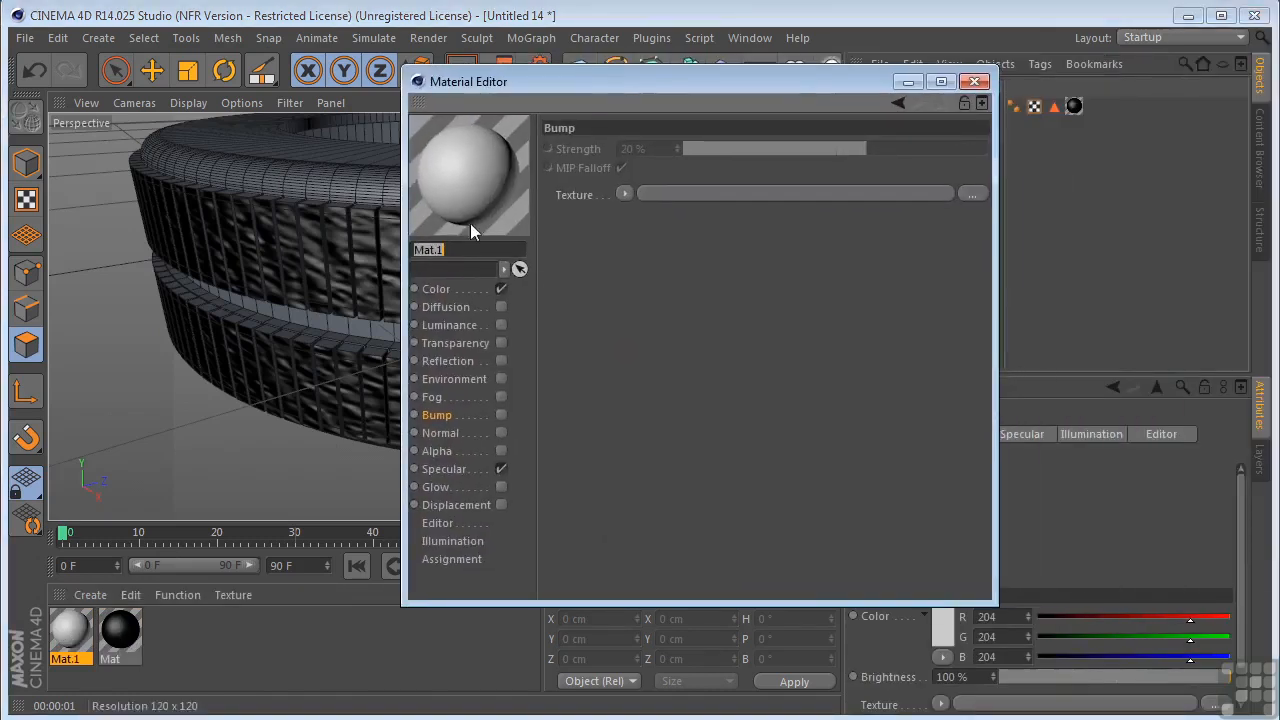
{"action": "left_click", "coordinate": [436, 289]}
{"action": "left_click", "coordinate": [640, 158]}
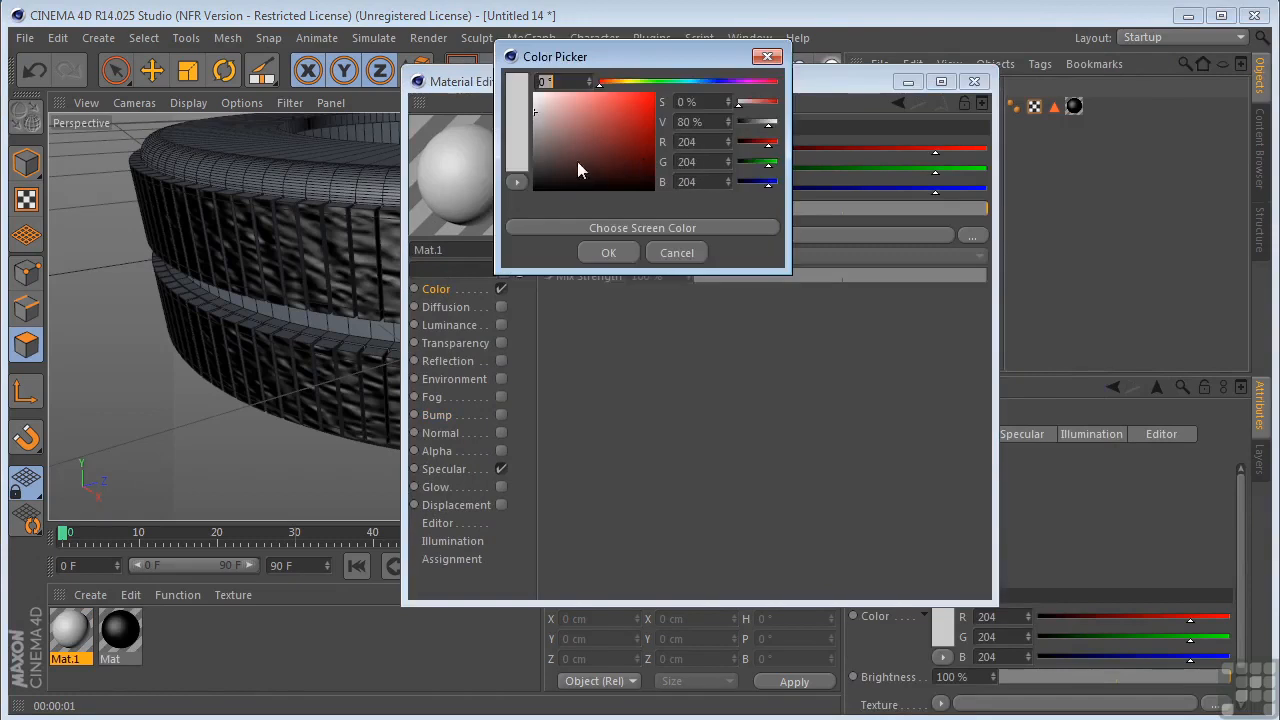
{"action": "left_click", "coordinate": [612, 252]}
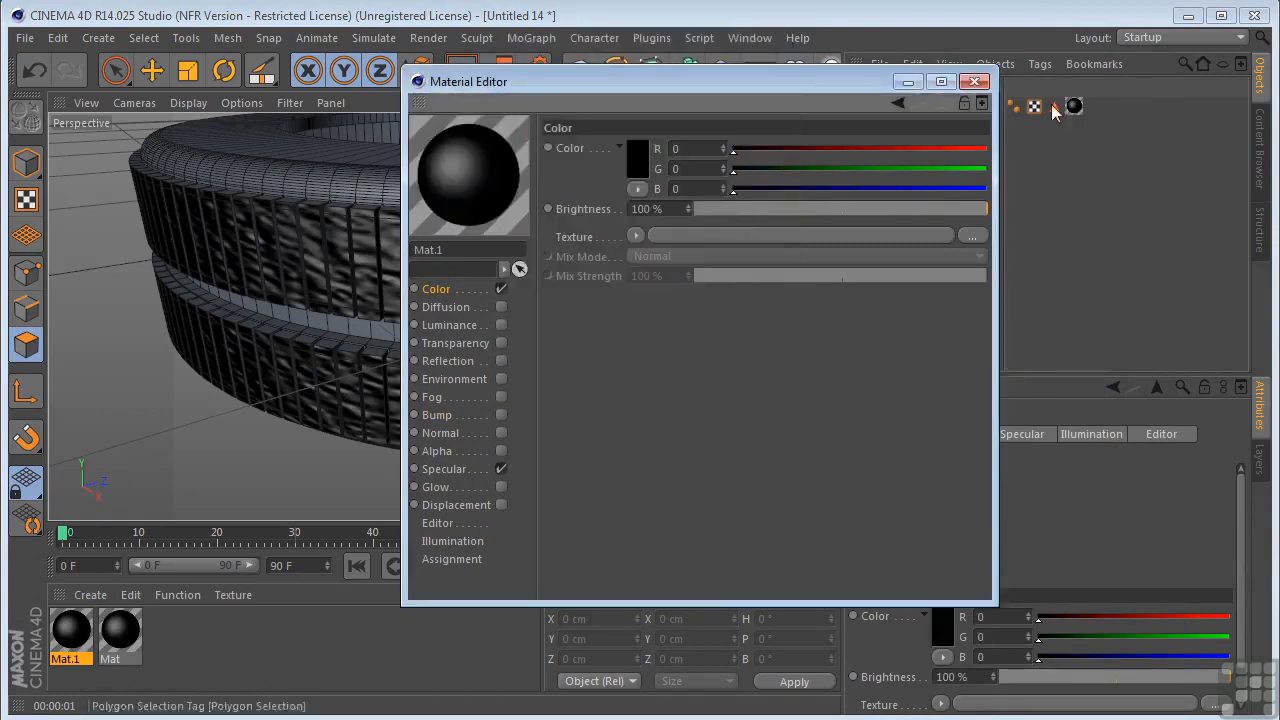
- Invert the stored tread polygon selection and apply the second black material, Mat.1, to the rest of the tire's polygons
{"action": "left_click", "coordinate": [974, 81]}
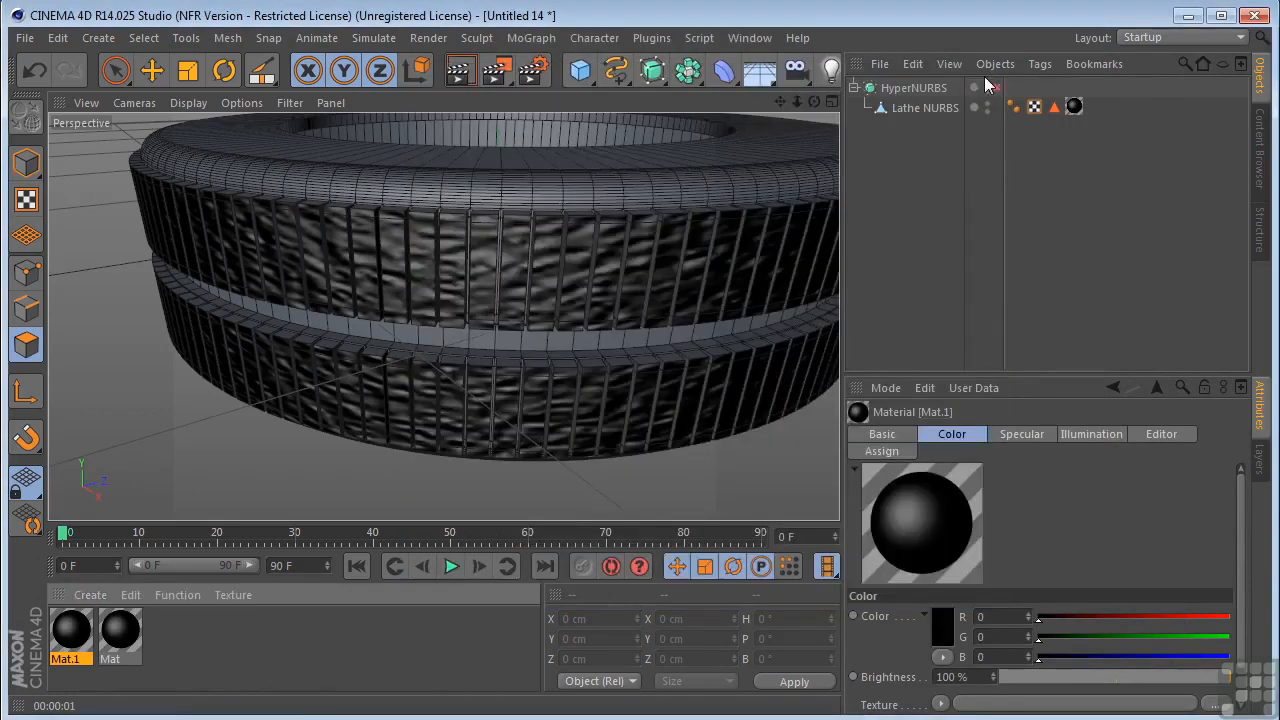
{"action": "left_click", "coordinate": [1054, 107]}
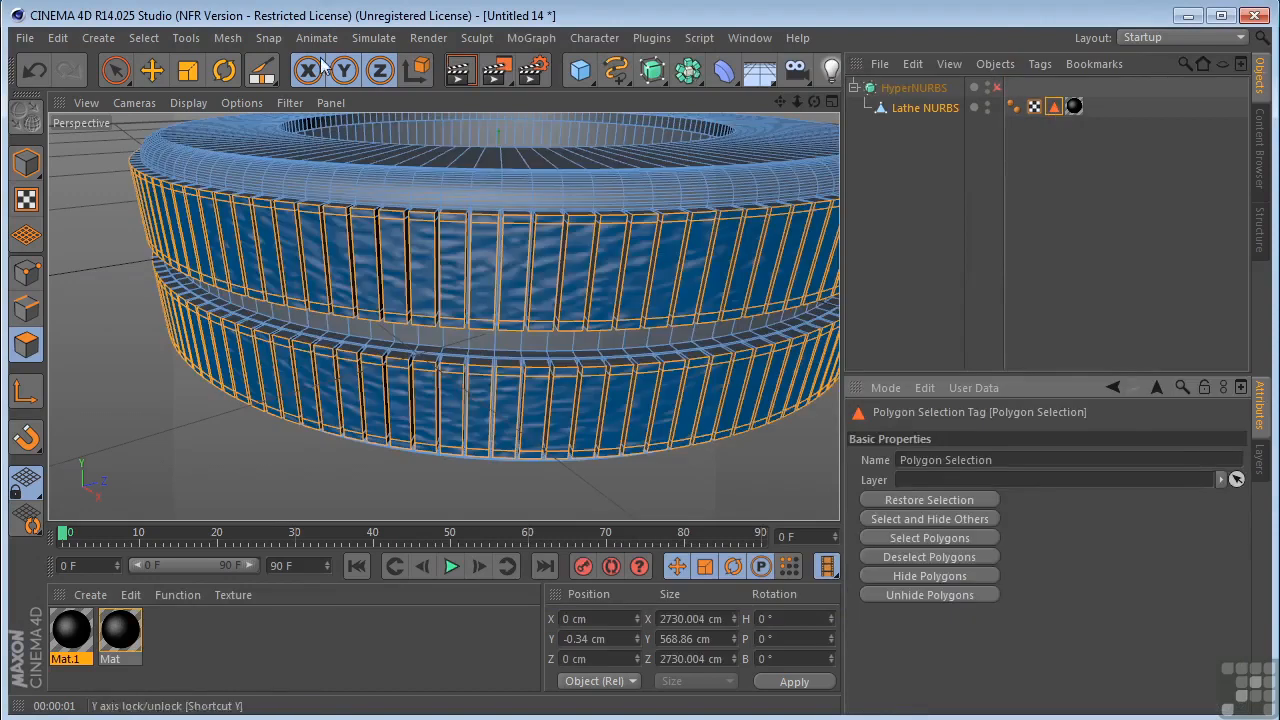
{"action": "left_click", "coordinate": [141, 38]}
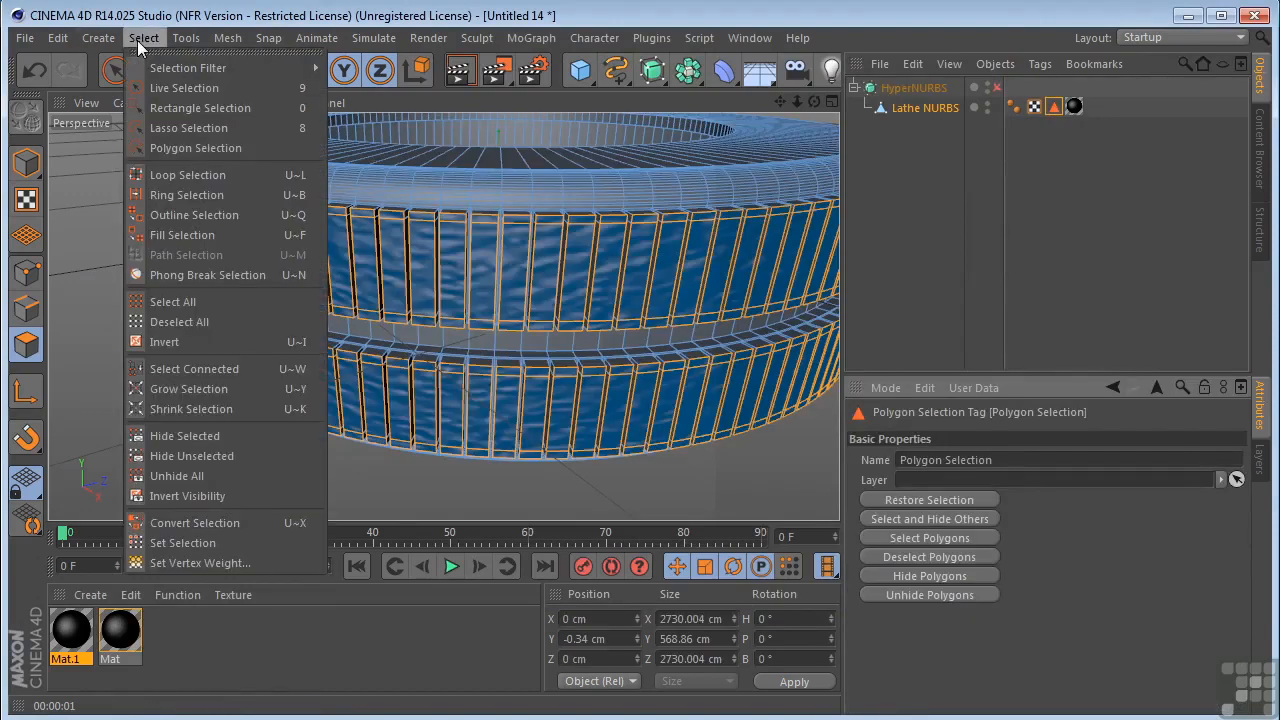
{"action": "left_click", "coordinate": [204, 340]}
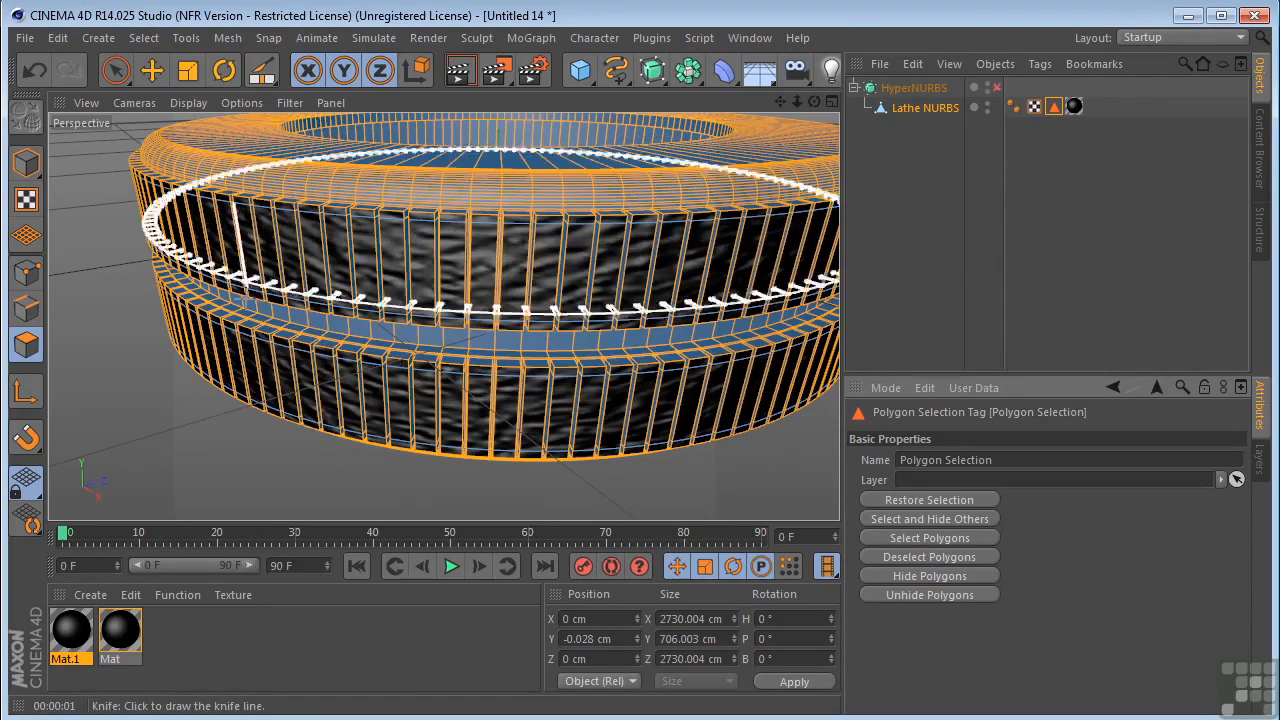
{"action": "left_click_drag", "start_coordinate": [57, 645], "coordinate": [72, 585]}
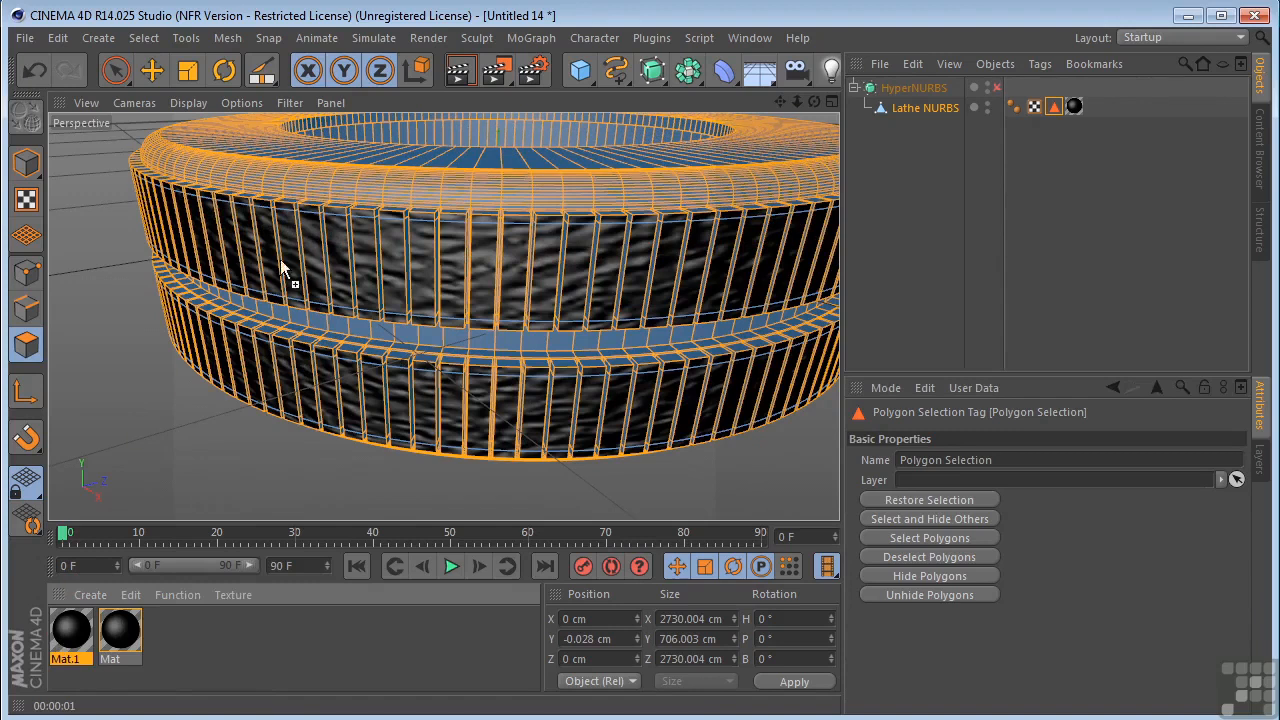
{"action": "left_click_drag", "start_coordinate": [359, 175], "coordinate": [362, 172]}
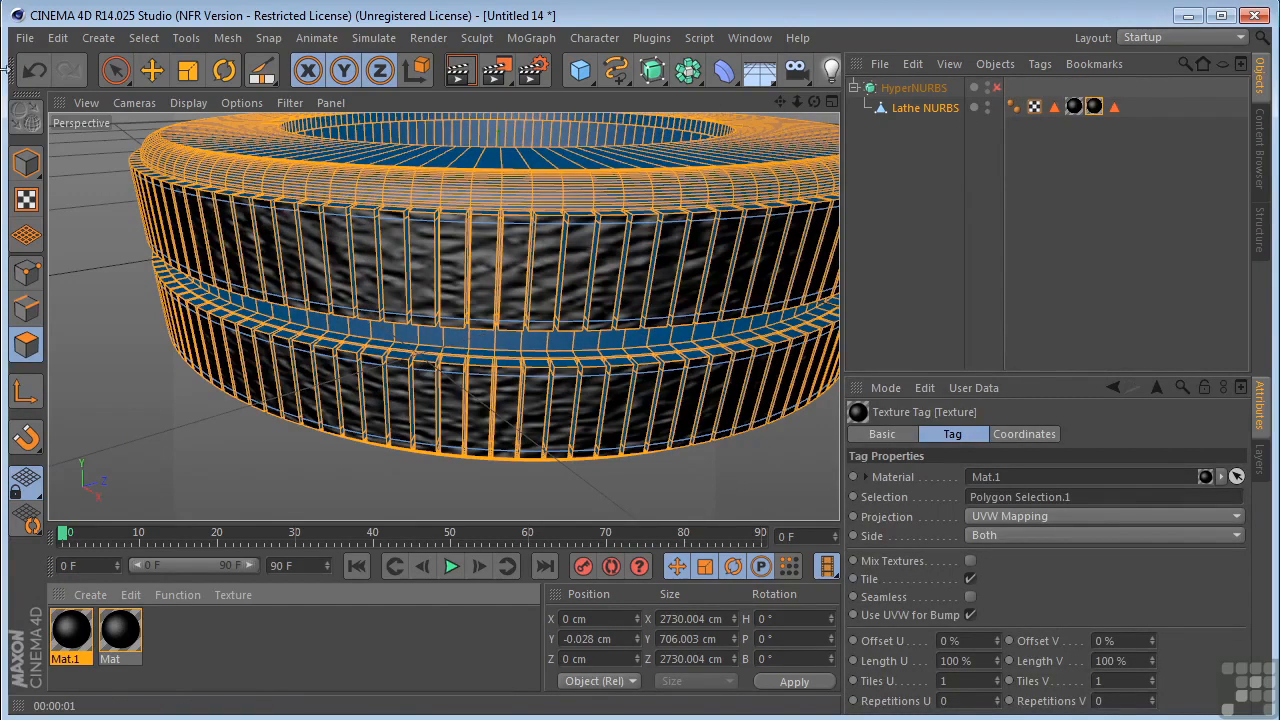
- Switch to model mode, turn the HyperNURBS back on and render the fully textured tire in the perspective view
{"action": "left_click", "coordinate": [14, 198]}
{"action": "left_click", "coordinate": [26, 163]}
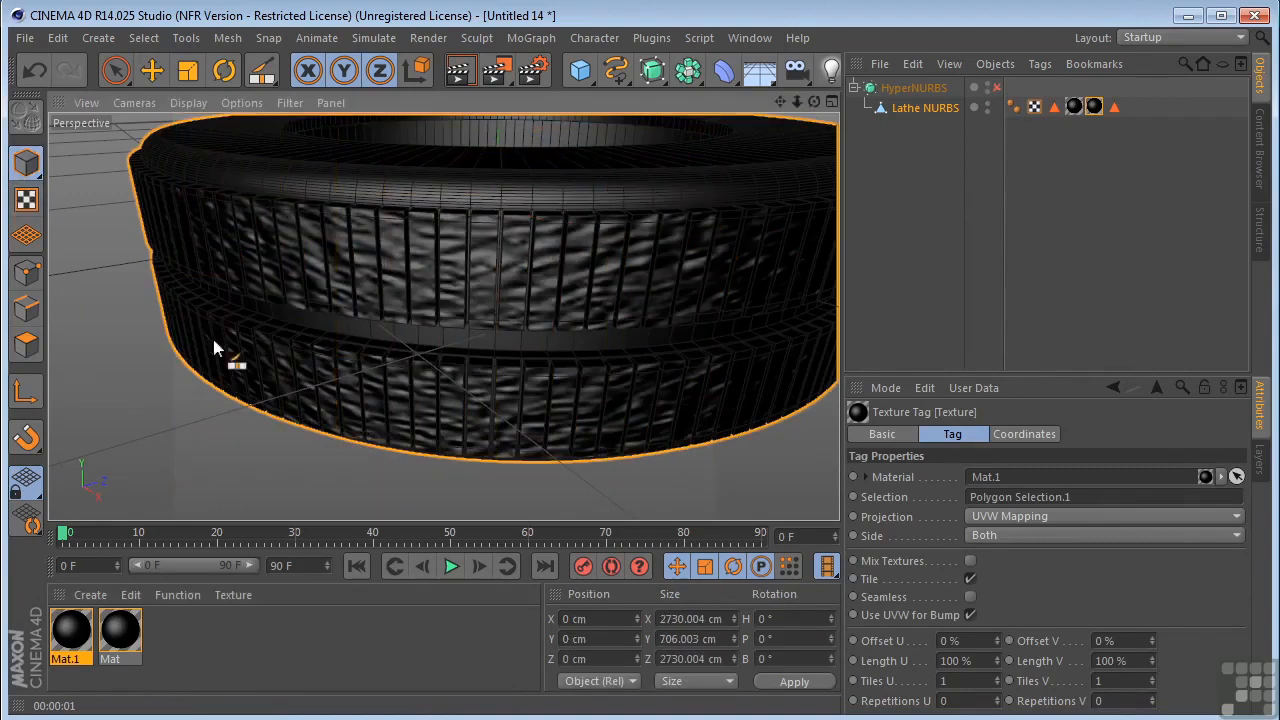
{"action": "mouse_move", "coordinate": [814, 103]}
{"action": "left_mouse_down"}
{"action": "mouse_move", "coordinate": [811, 80]}
{"action": "mouse_move", "coordinate": [810, 104]}
{"action": "mouse_move", "coordinate": [793, 108]}
{"action": "left_mouse_up"}
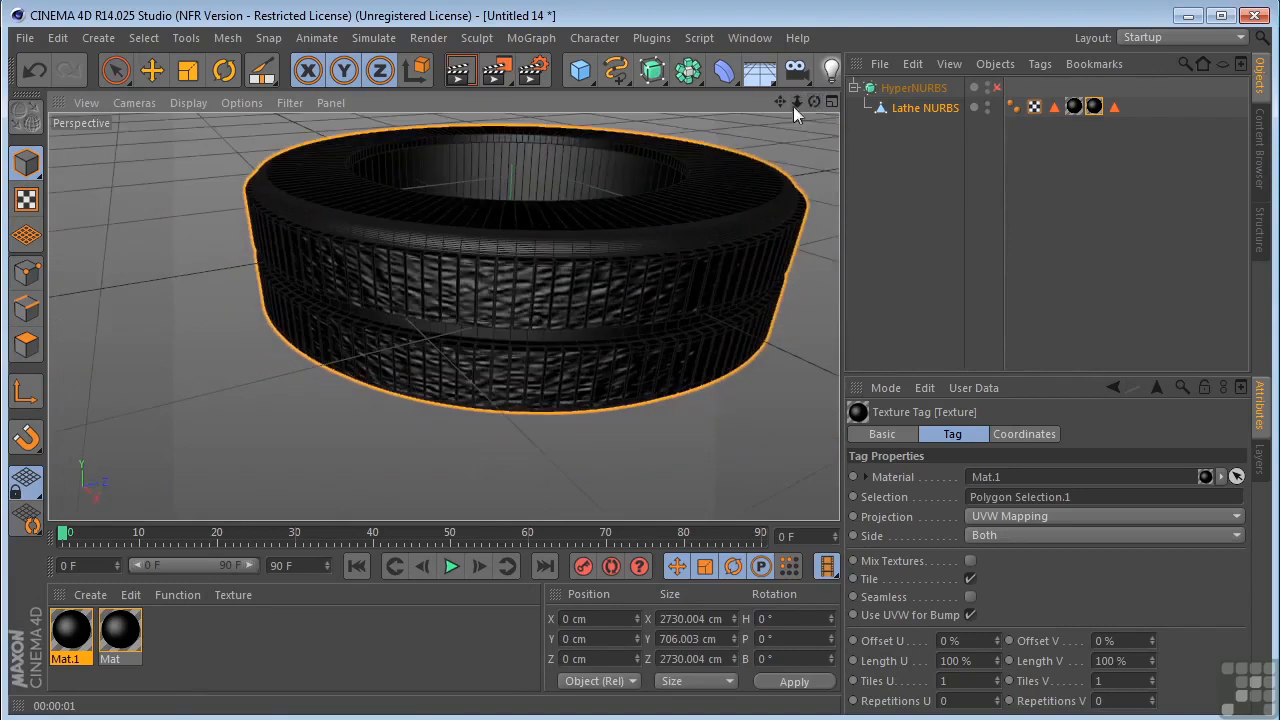
{"action": "left_click", "coordinate": [997, 88]}
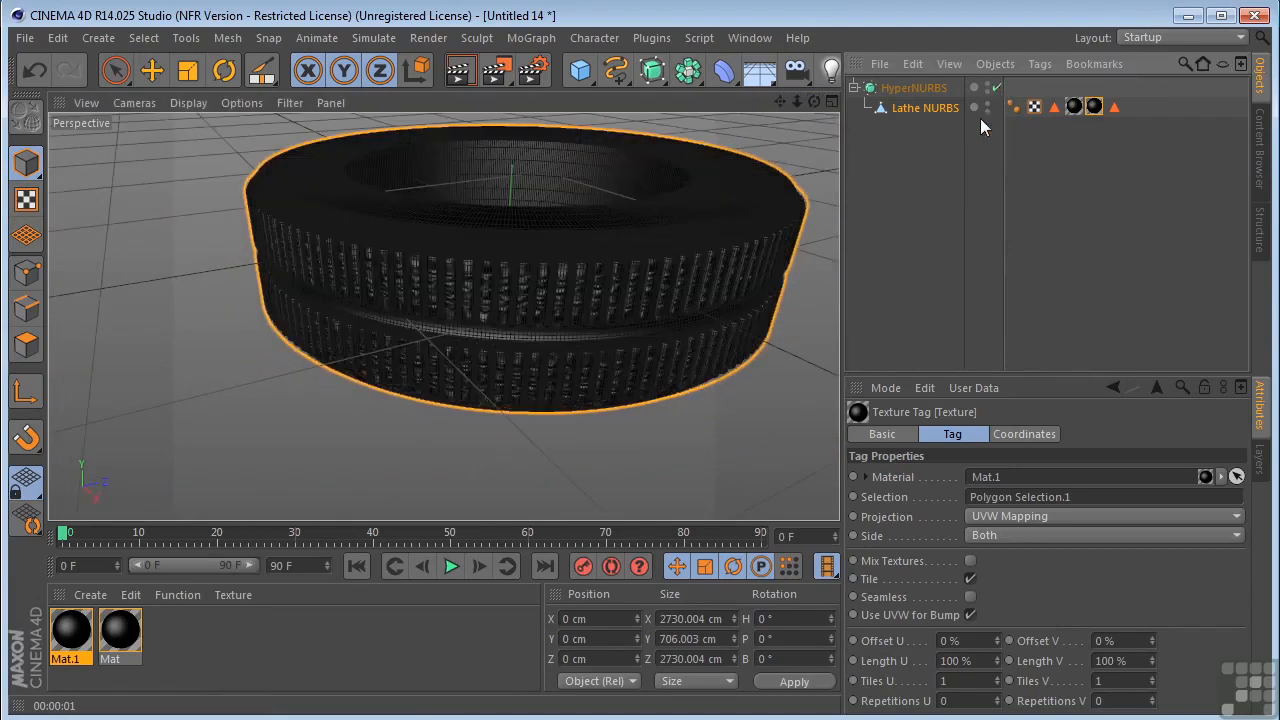
{"action": "left_click", "coordinate": [457, 72]}
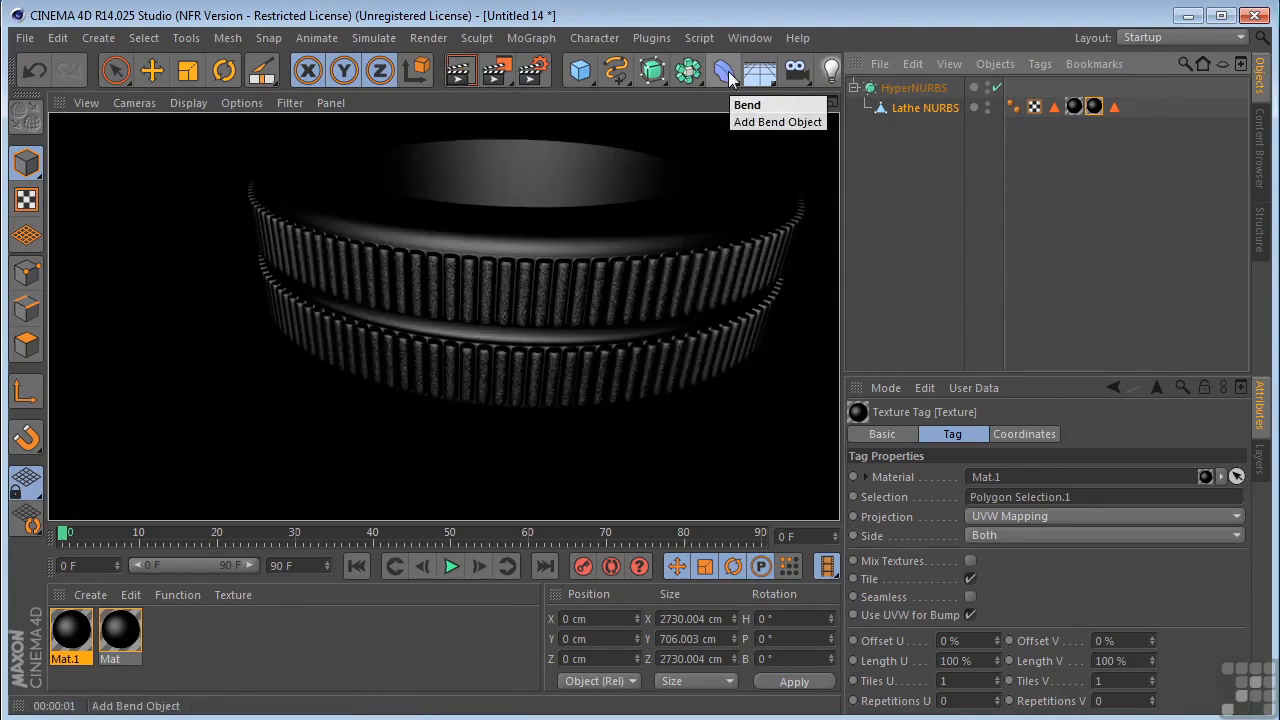
- Stand the tire upright by setting the HyperNURBS object's bank rotation (R.B) to 90°
{"action": "left_click", "coordinate": [910, 89]}
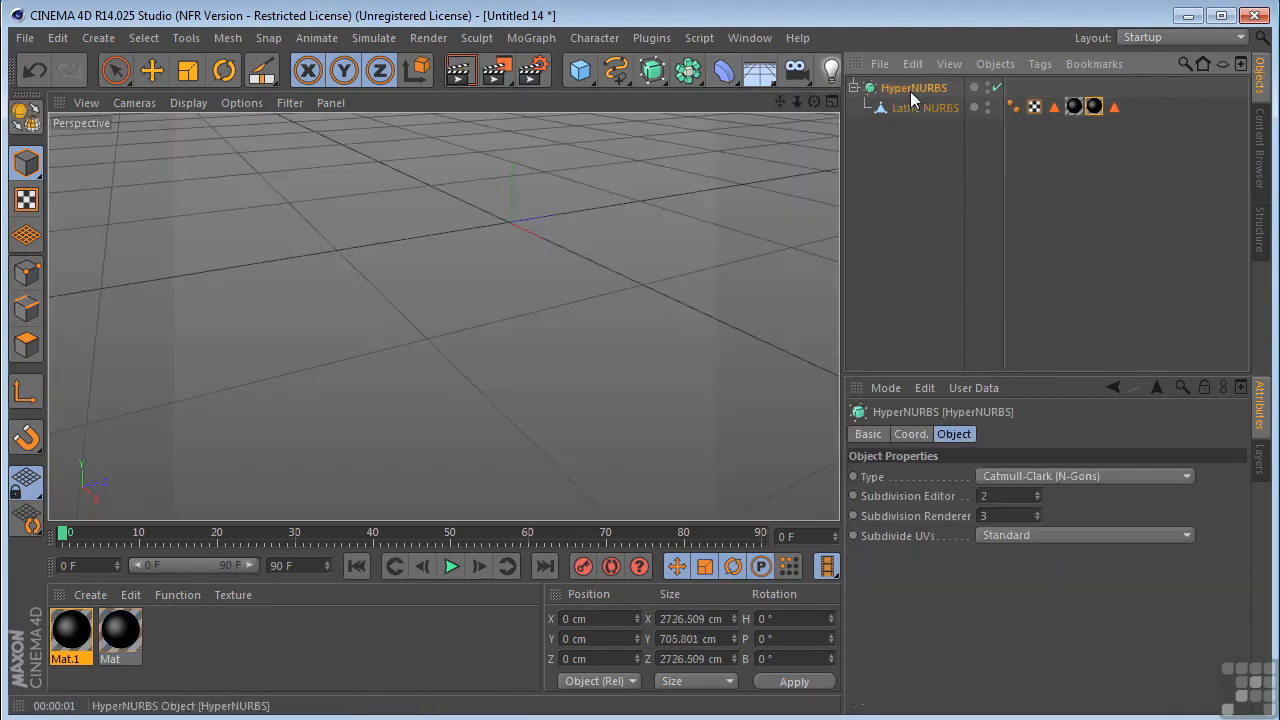
{"action": "left_click_drag", "start_coordinate": [775, 105], "coordinate": [737, 143]}
{"action": "left_click", "coordinate": [917, 89]}
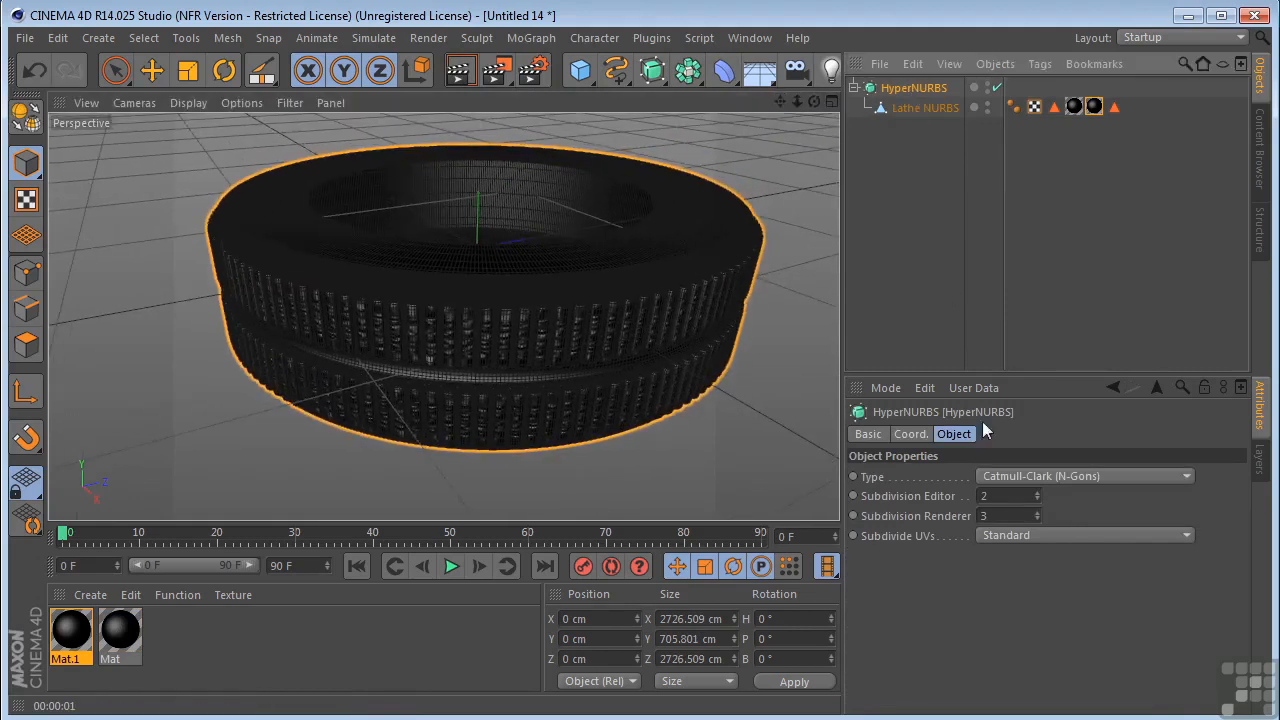
{"action": "left_click", "coordinate": [910, 434]}
{"action": "left_click_drag", "start_coordinate": [1174, 516], "coordinate": [1064, 508]}
{"action": "type", "text": "90"}
{"action": "key", "text": "Return"}
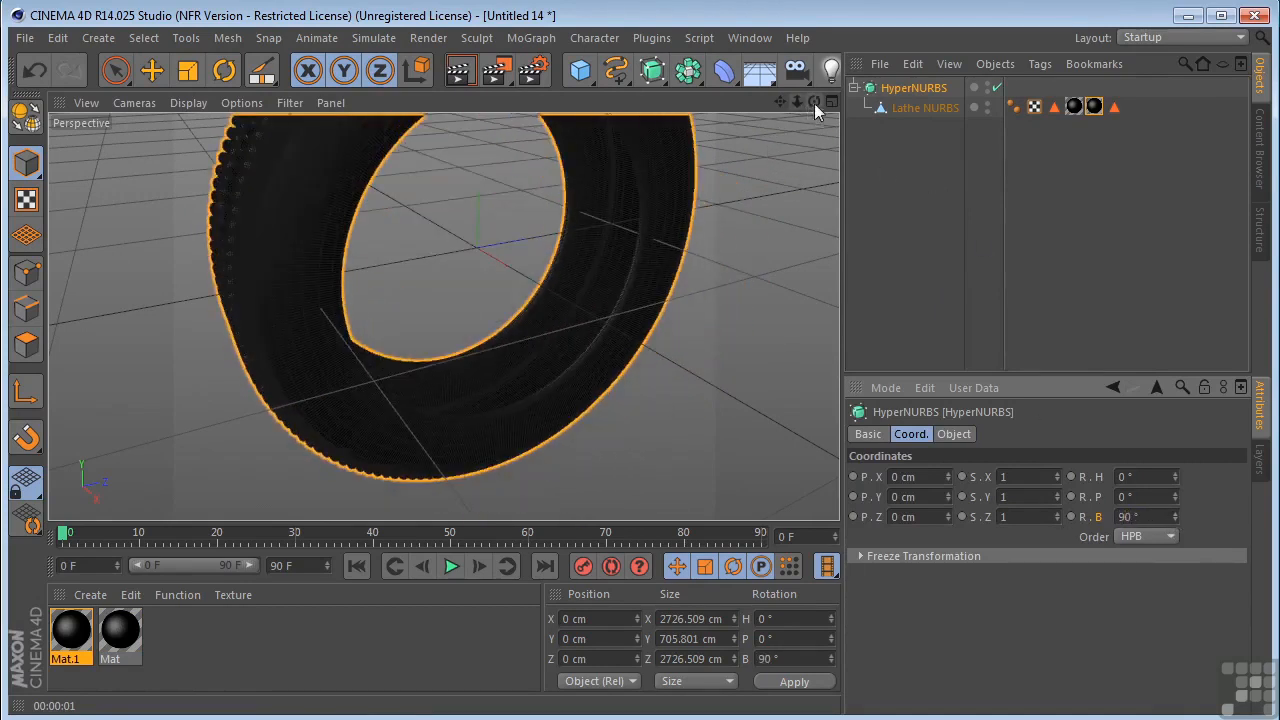
- Rename the HyperNURBS object that holds the tire mesh as Tire
{"action": "left_click", "coordinate": [831, 101]}
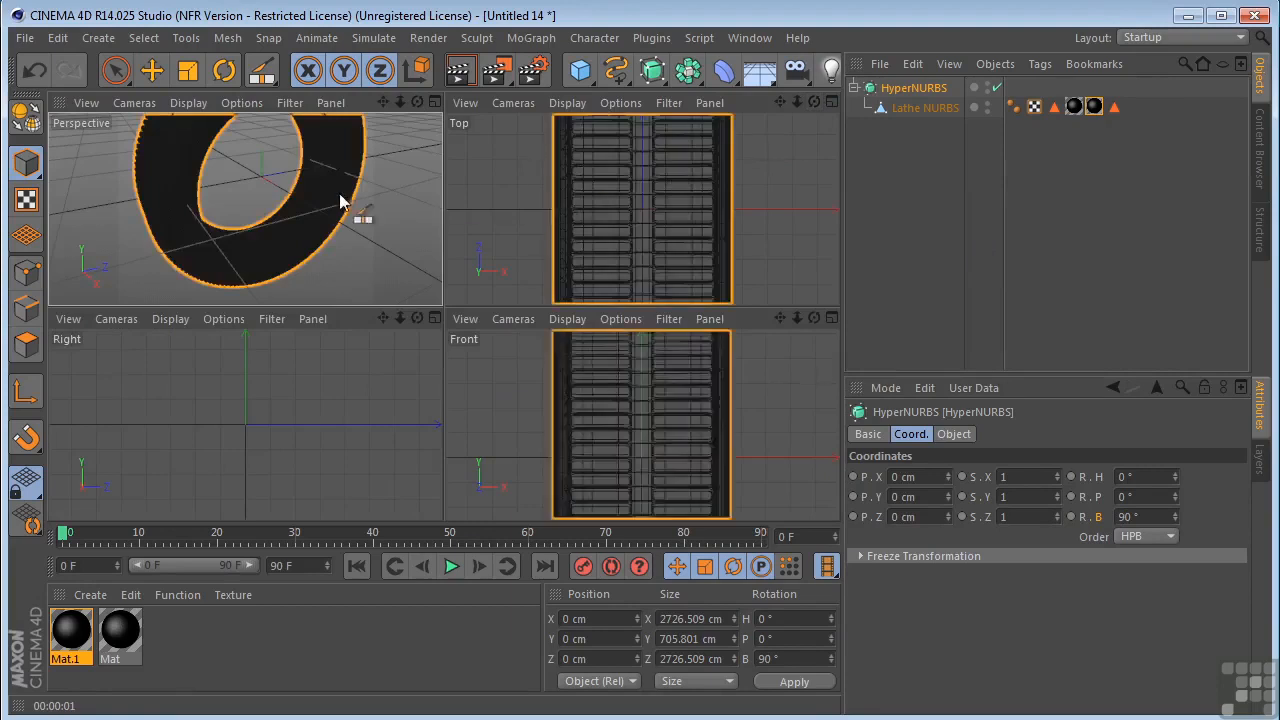
{"action": "left_click", "coordinate": [435, 102]}
{"action": "left_click_drag", "start_coordinate": [813, 101], "coordinate": [695, 118]}
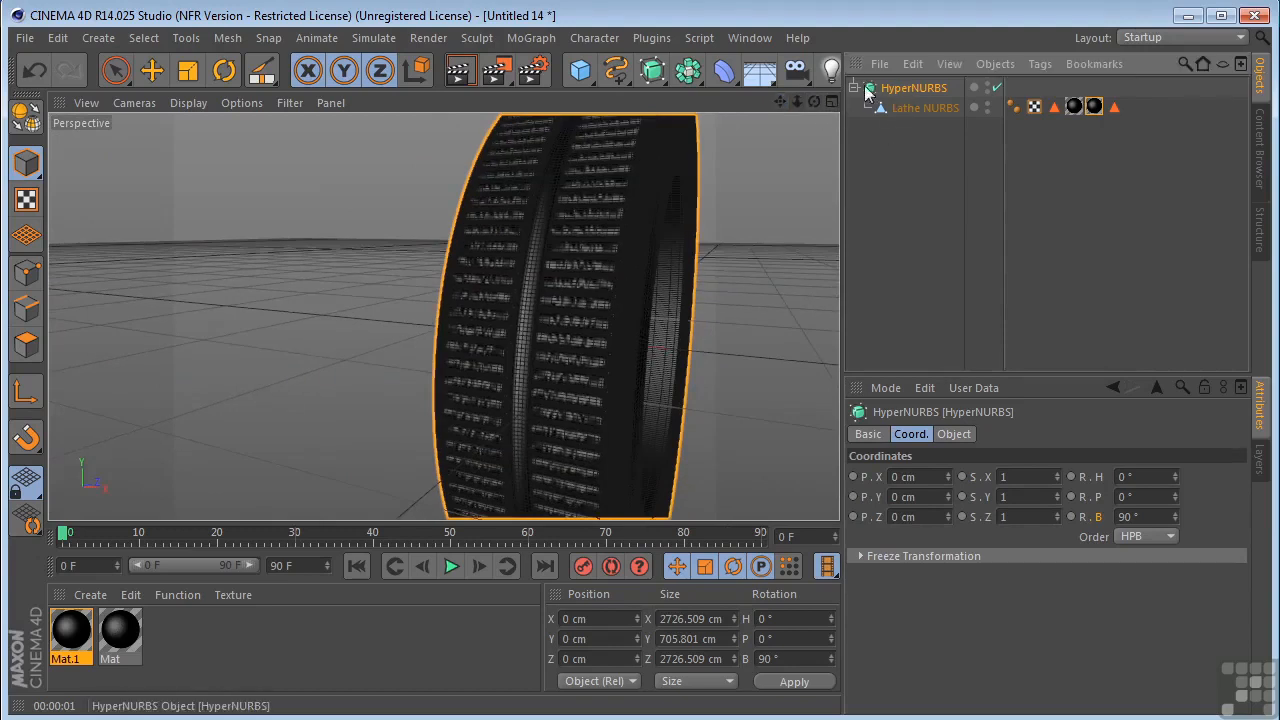
{"action": "double_click", "coordinate": [926, 88]}
{"action": "type", "text": "t"}
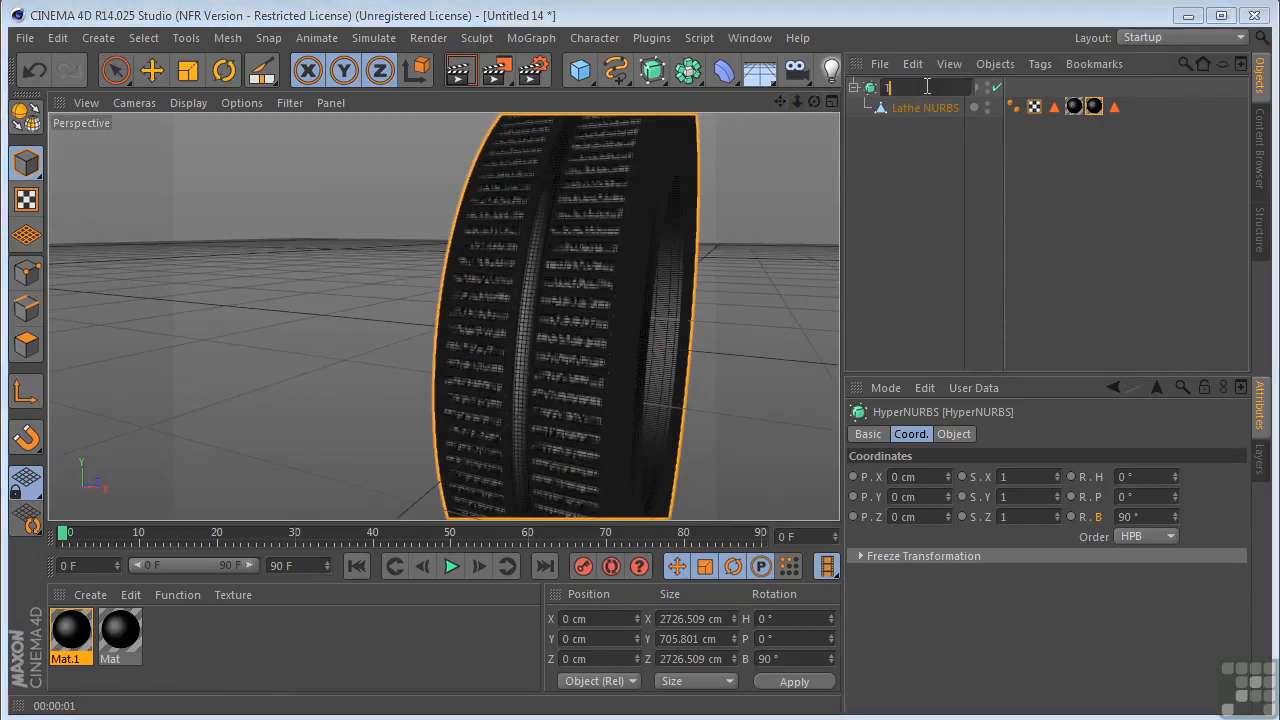
{"action": "key", "text": "Return"}
- Center the axis of the Lathe NURBS polygon object on its geometry with Center Axis to
{"action": "left_click", "coordinate": [904, 108]}
{"action": "scroll", "coordinate": [500, 277], "scroll_direction": "down", "scroll_amount": 4}
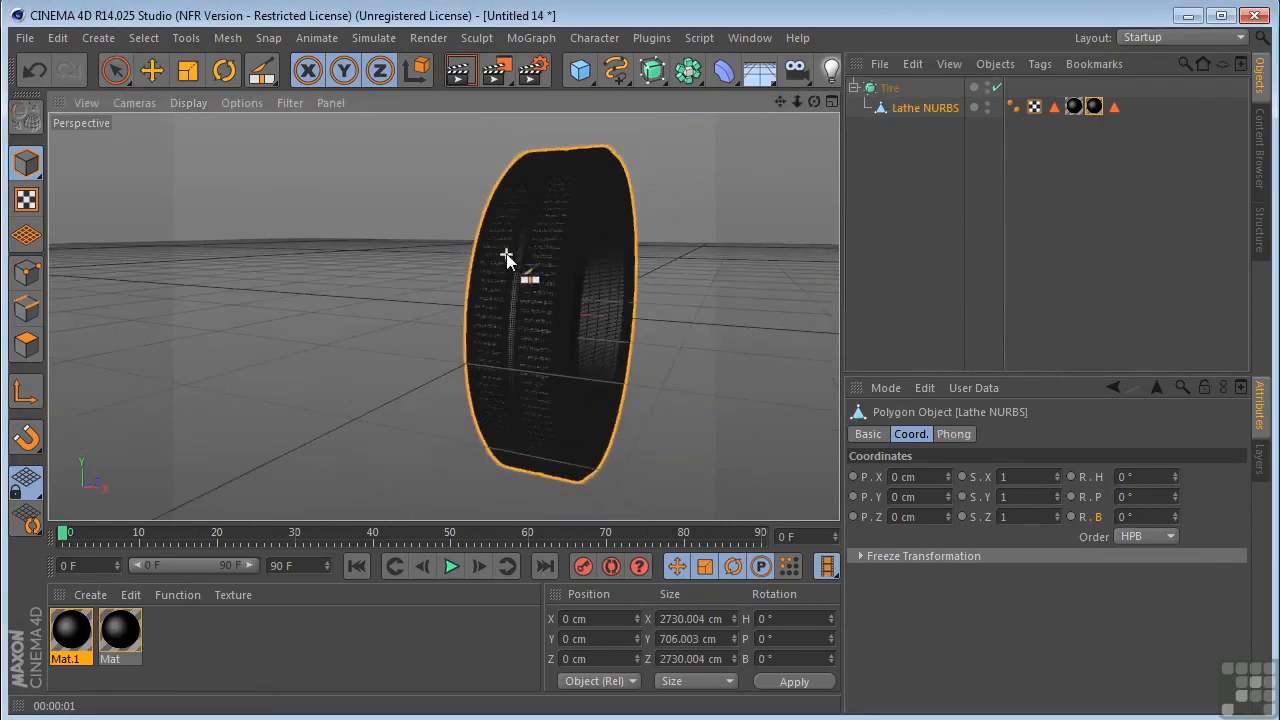
{"action": "left_click", "coordinate": [226, 38]}
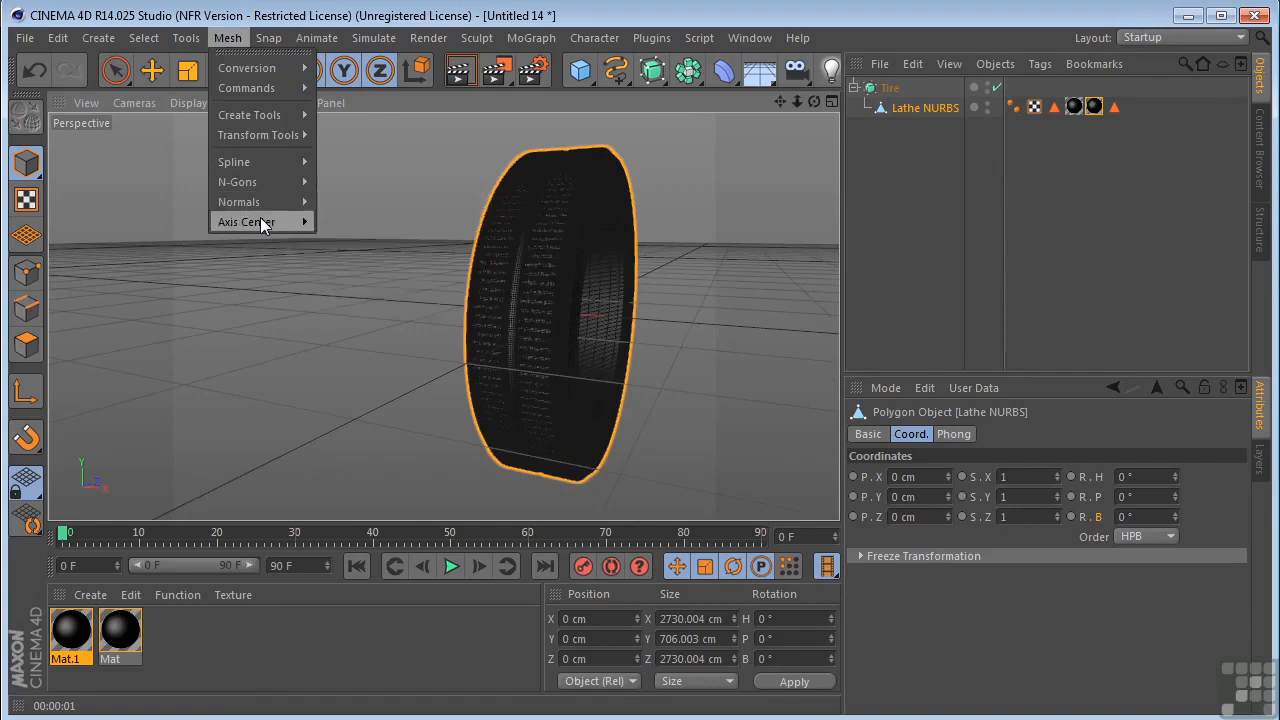
{"action": "mouse_move", "coordinate": [260, 221]}
{"action": "left_click", "coordinate": [365, 256]}
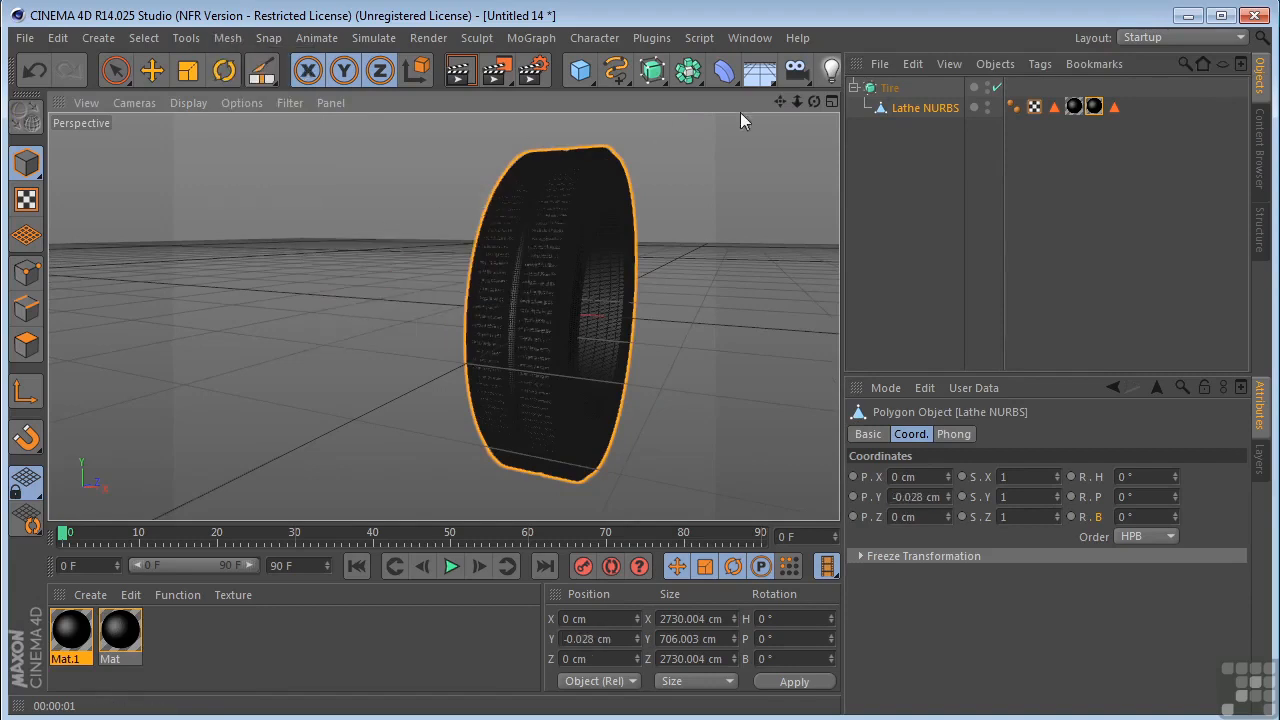
- Apply Center Axis to to the Tire parent object and activate the Move tool
{"action": "left_click", "coordinate": [888, 88]}
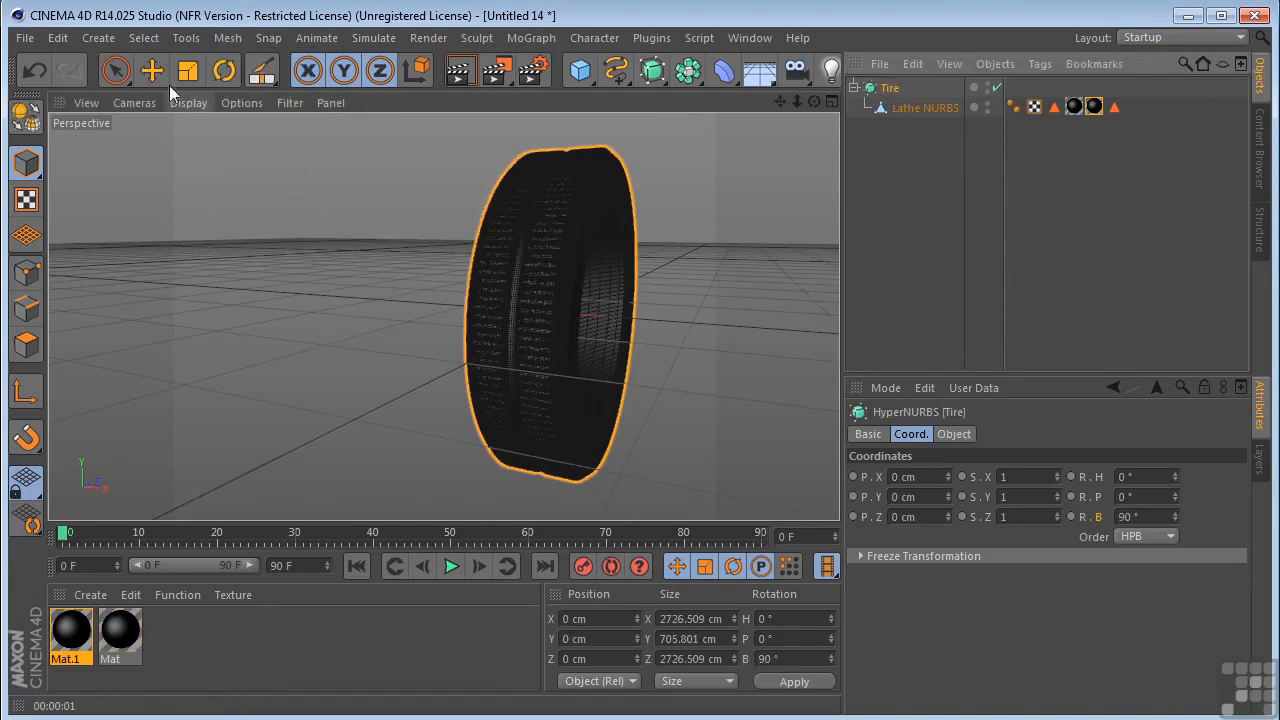
{"action": "left_click", "coordinate": [219, 42]}
{"action": "mouse_move", "coordinate": [264, 162]}
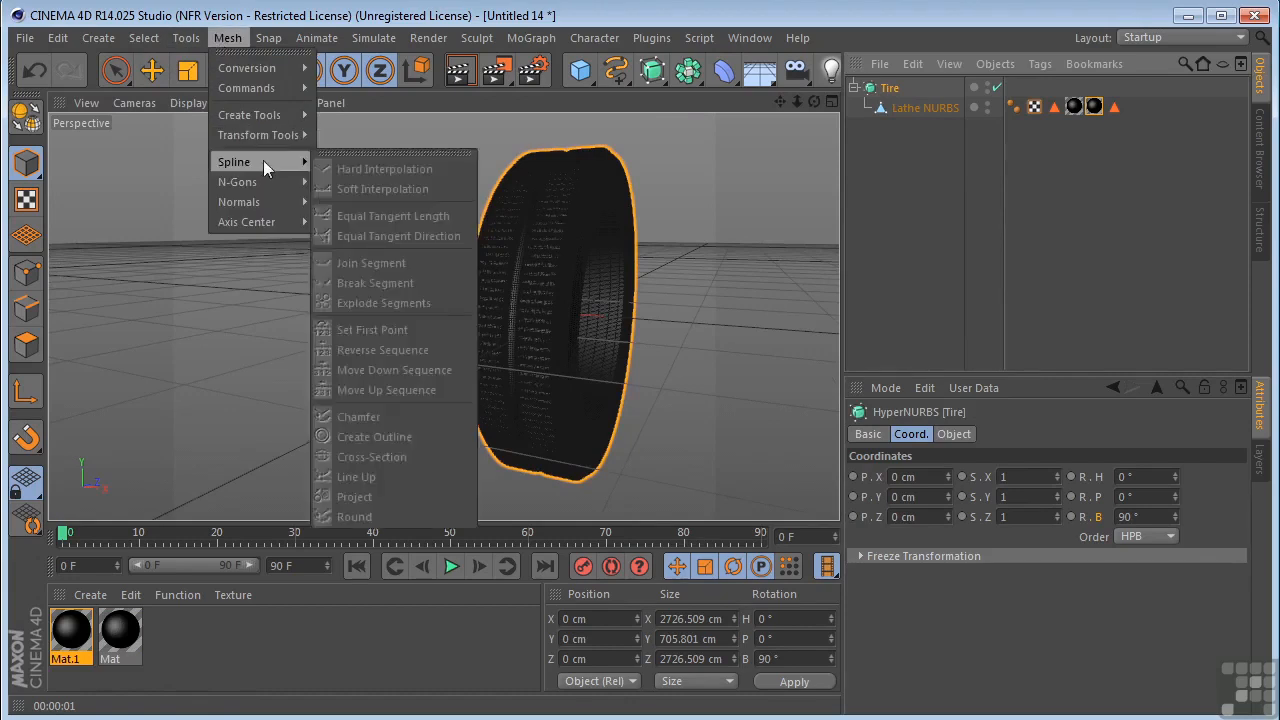
{"action": "mouse_move", "coordinate": [300, 221]}
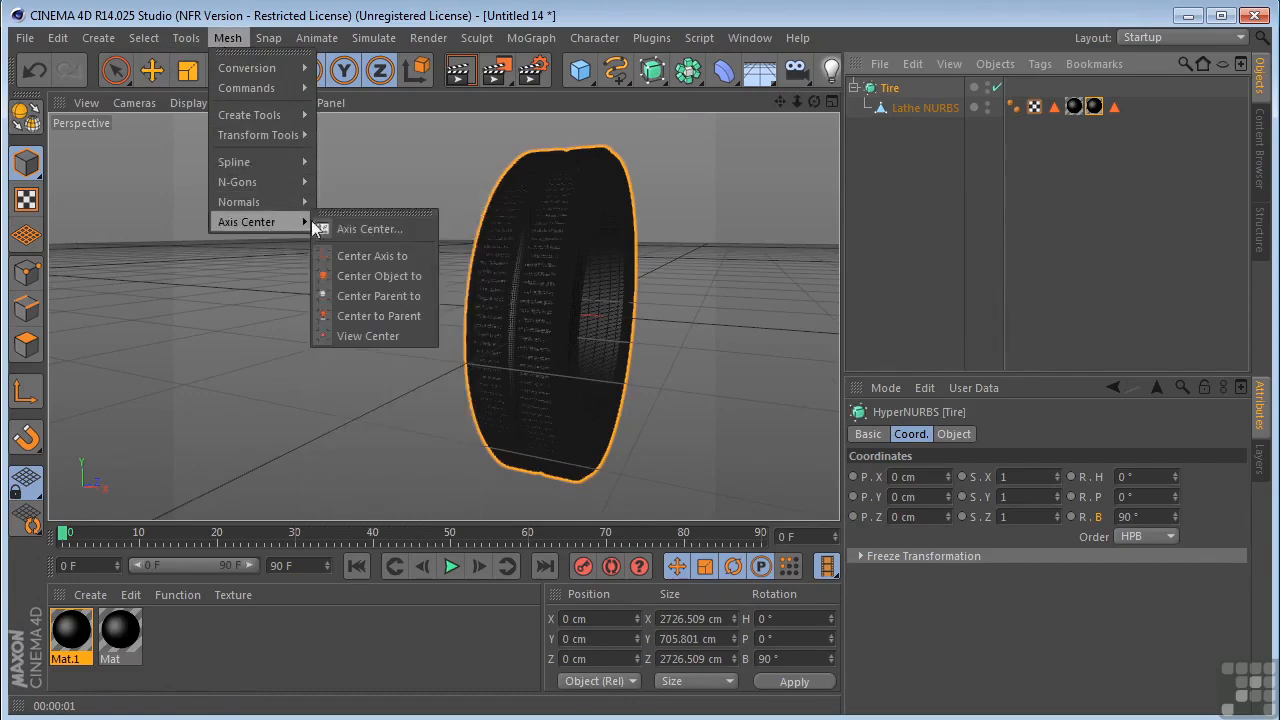
{"action": "left_click", "coordinate": [393, 256]}
{"action": "left_click", "coordinate": [152, 70]}
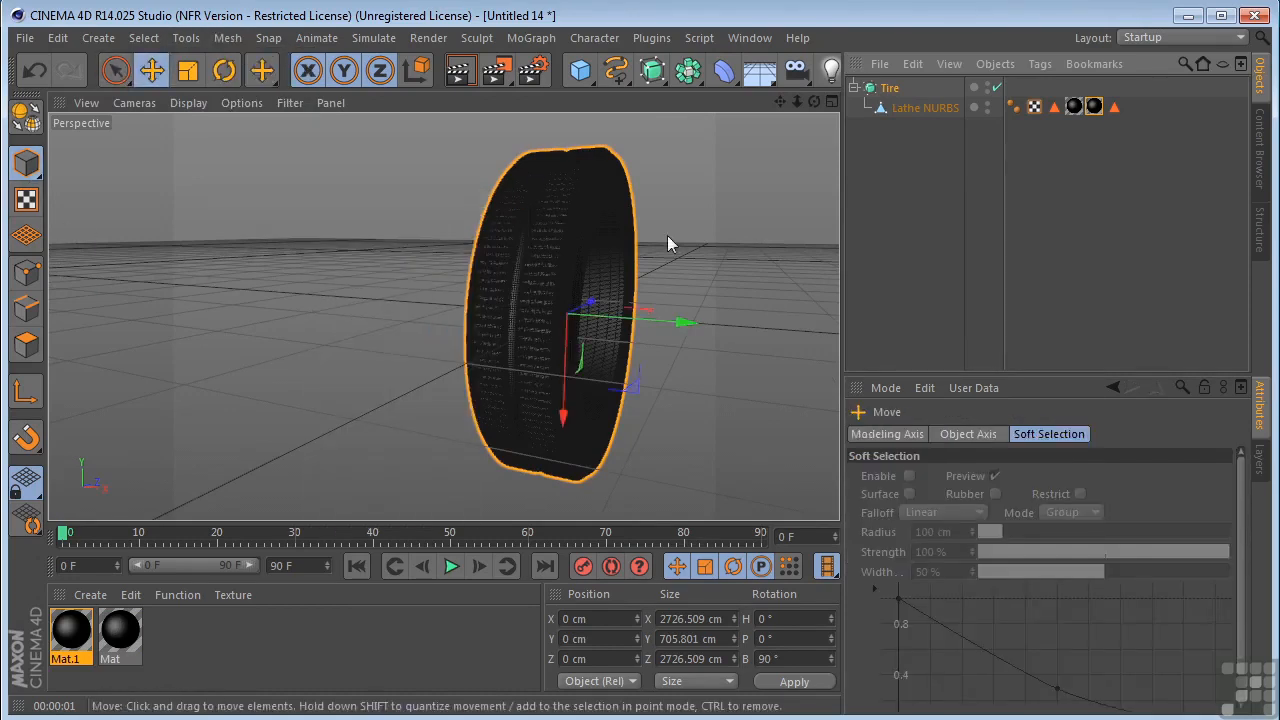
- Copy the Tire object and paste it into the open robot scene arms_phi.c4d
{"action": "left_click", "coordinate": [889, 88]}
{"action": "left_click", "coordinate": [913, 65]}
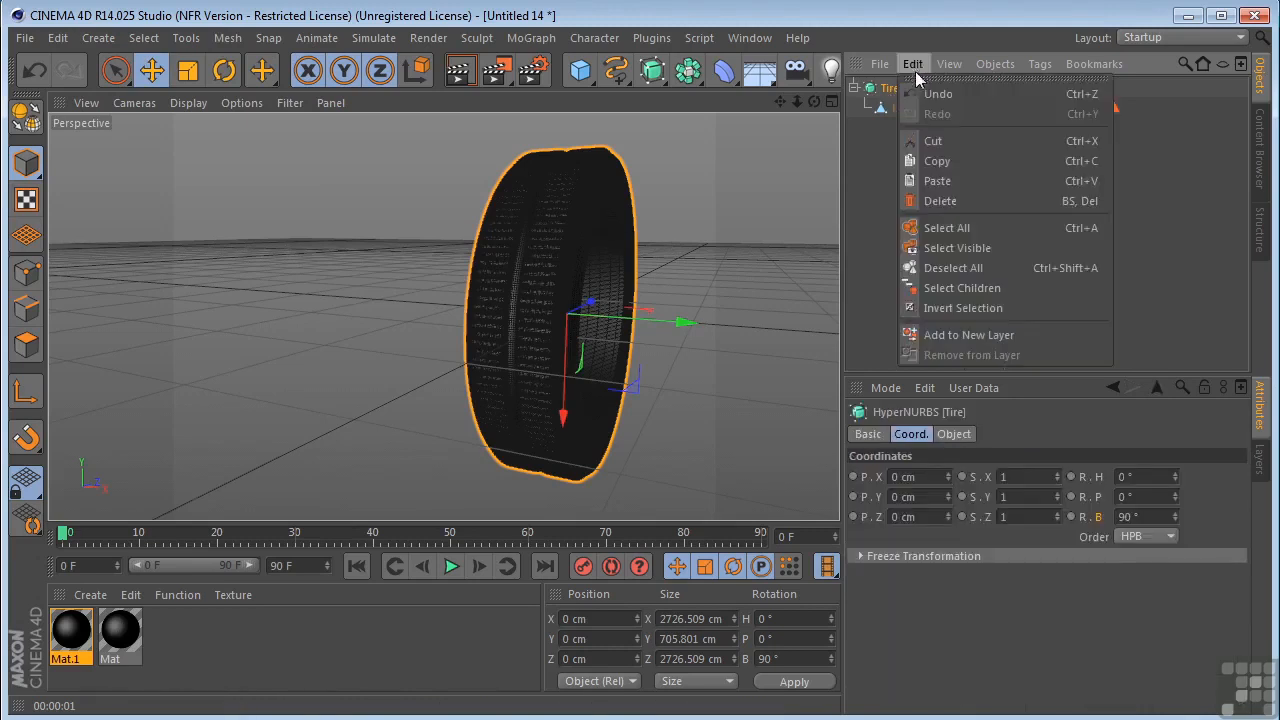
{"action": "left_click", "coordinate": [947, 160]}
{"action": "left_click", "coordinate": [755, 38]}
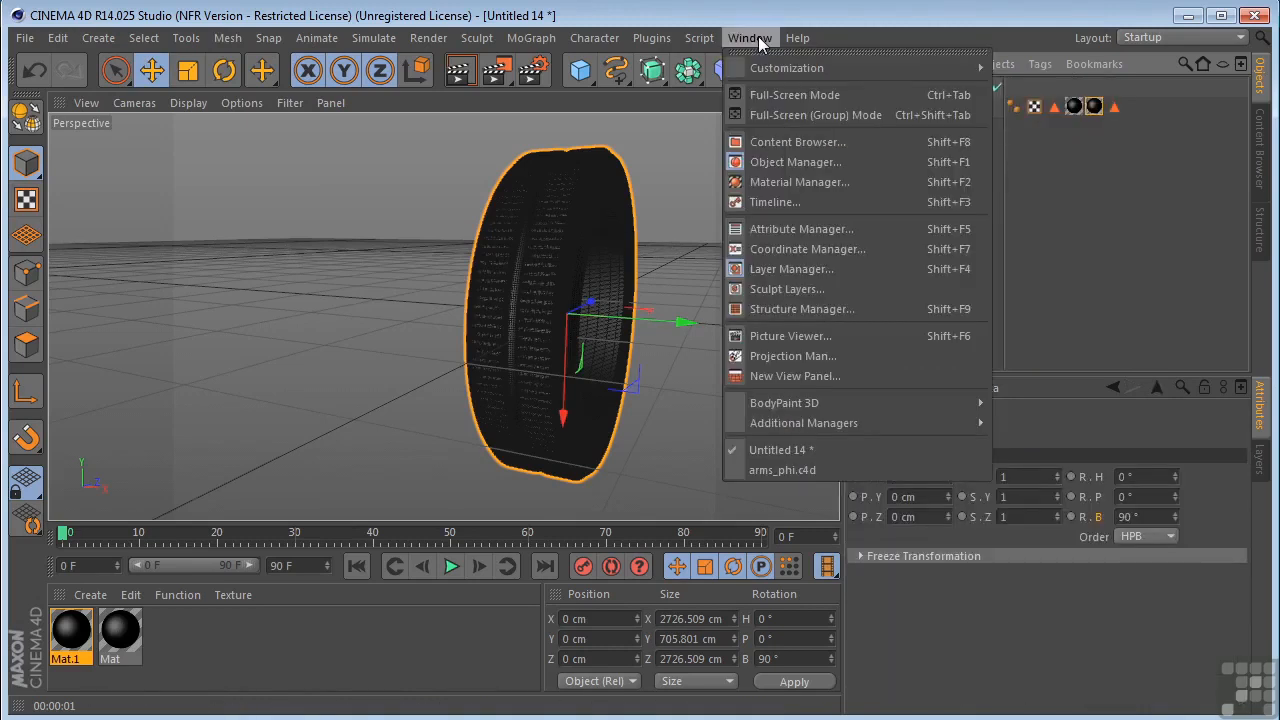
{"action": "left_click", "coordinate": [790, 468]}
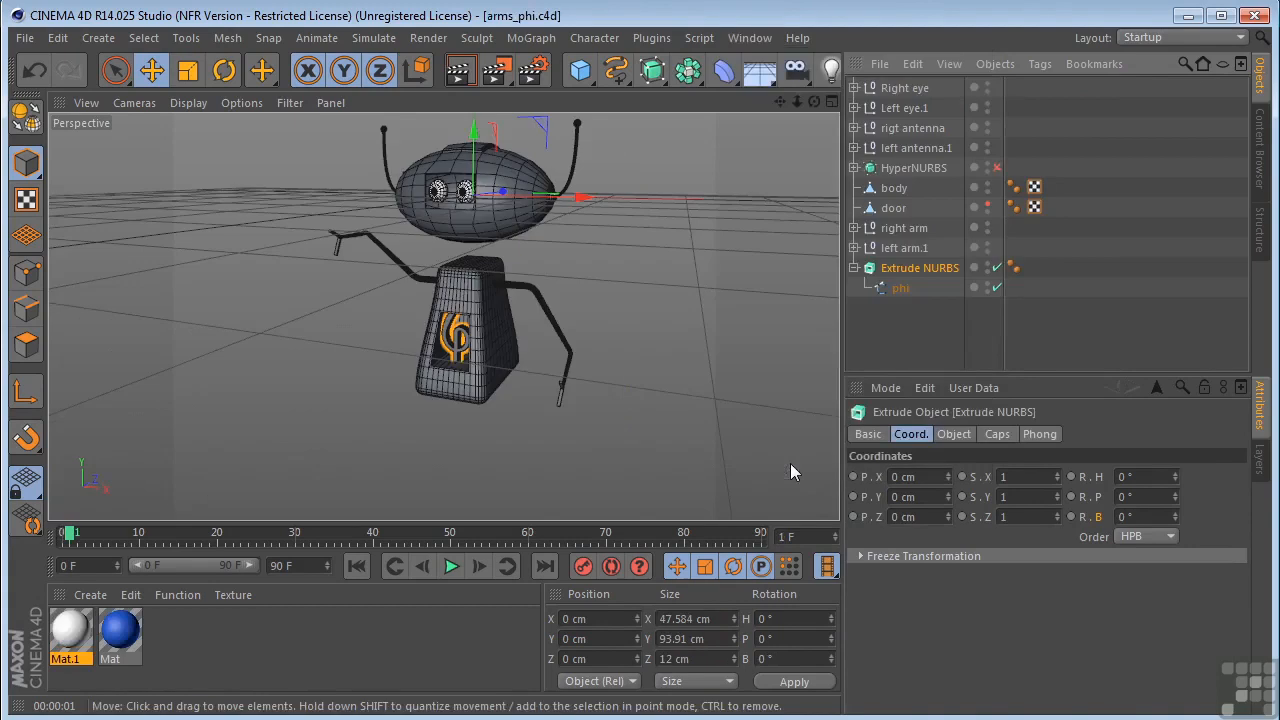
{"action": "left_click", "coordinate": [912, 64]}
{"action": "left_click", "coordinate": [925, 174]}
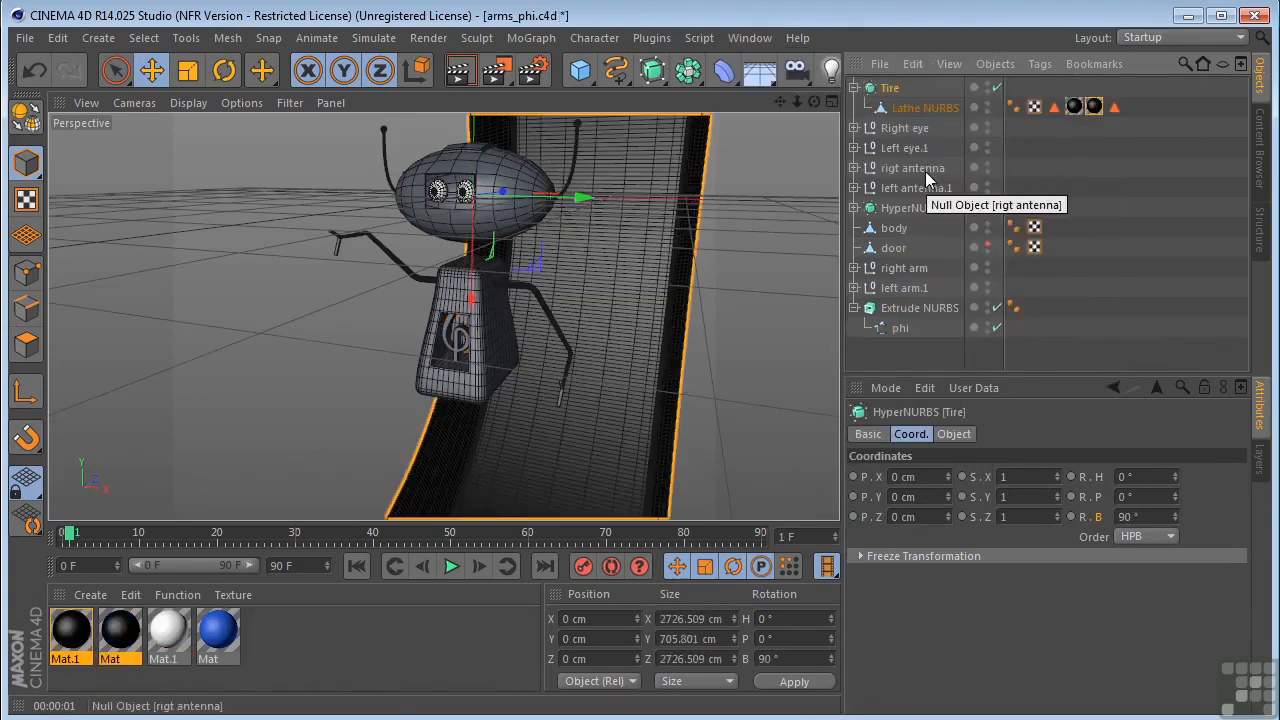
- Scale the pasted tire down uniformly to about 16% with the Scale tool
{"action": "scroll", "coordinate": [722, 219], "scroll_direction": "down", "scroll_amount": 2}
{"action": "scroll", "coordinate": [722, 219], "scroll_direction": "up", "scroll_amount": 10}
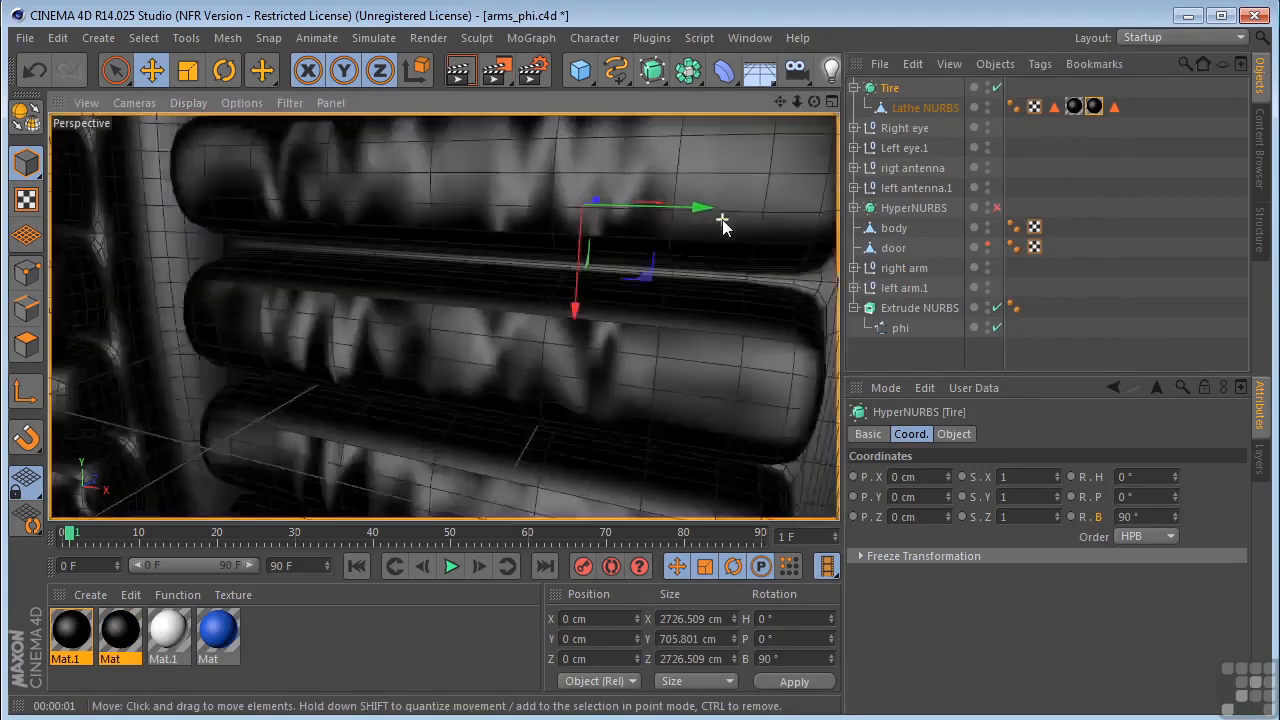
{"action": "scroll", "coordinate": [722, 224], "scroll_direction": "down", "scroll_amount": 5}
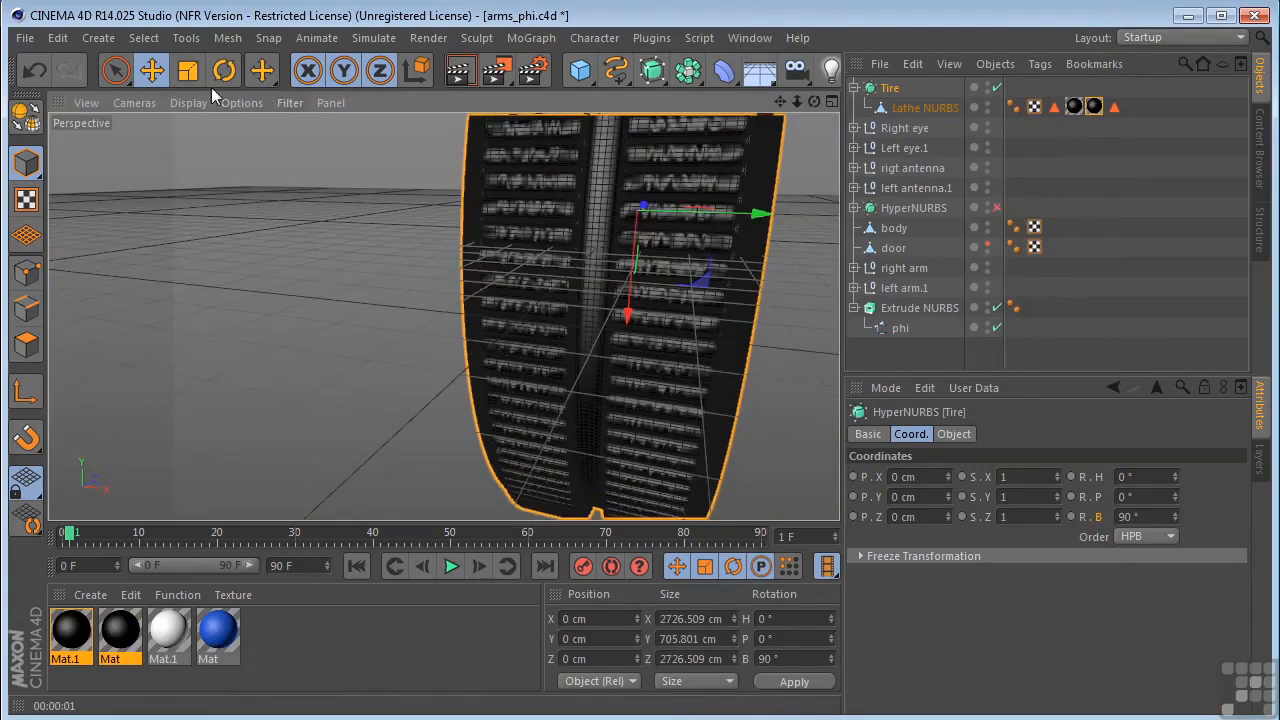
{"action": "left_click", "coordinate": [193, 78]}
{"action": "left_click_drag", "start_coordinate": [302, 278], "coordinate": [60, 392]}
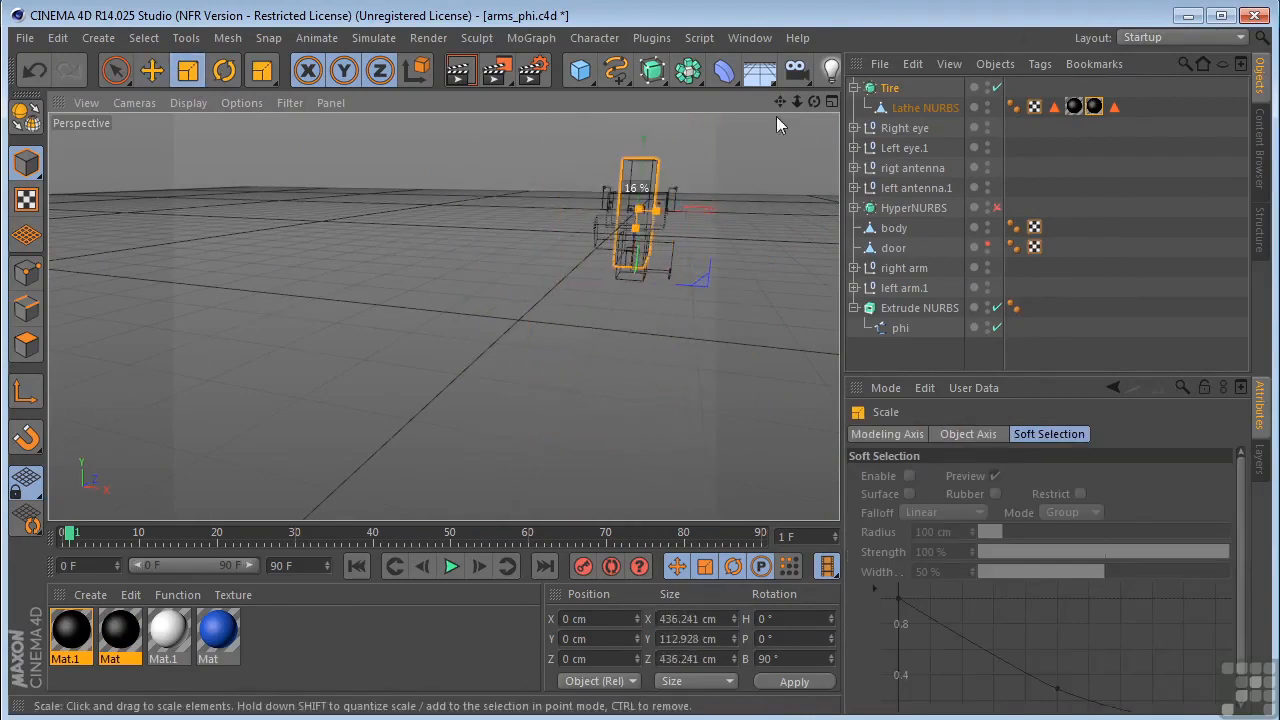
- In the Front view, move the tire straight down below the robot's body to a Y position of about -518 cm
{"action": "scroll", "coordinate": [792, 176], "scroll_direction": "up", "scroll_amount": 4}
{"action": "middle_click", "coordinate": [792, 180]}
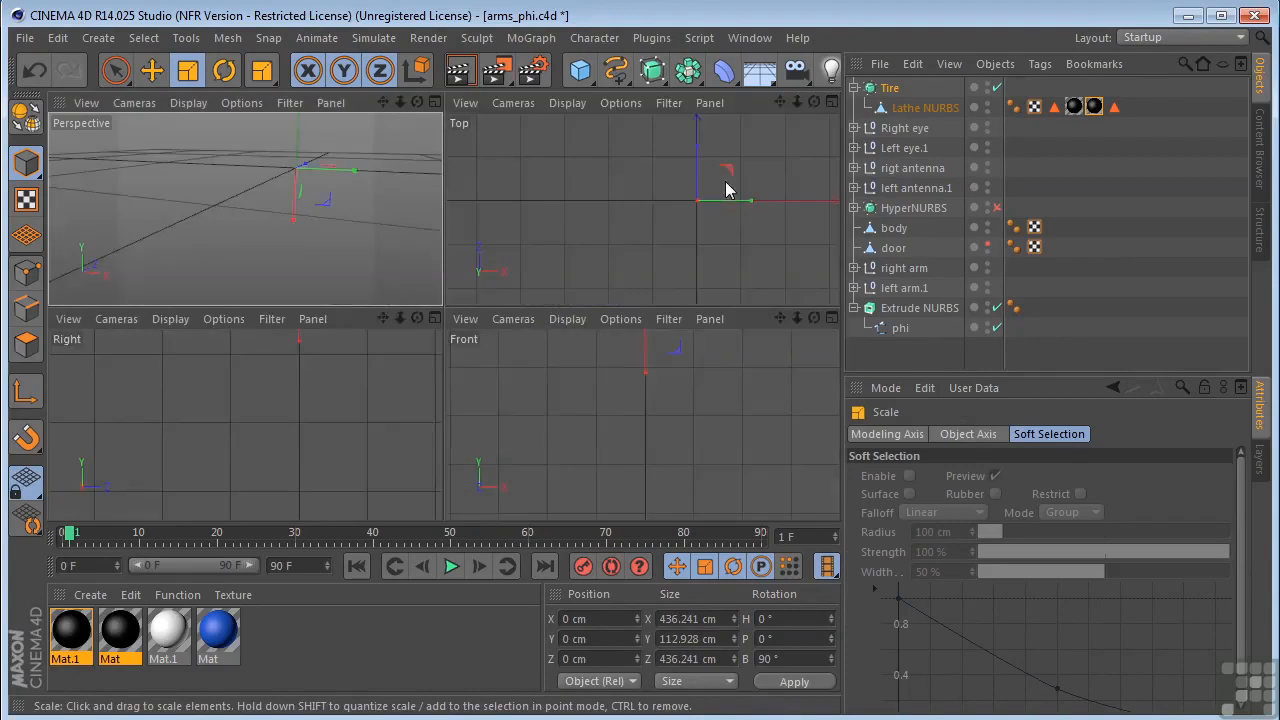
{"action": "middle_click", "coordinate": [657, 351]}
{"action": "scroll", "coordinate": [660, 343], "scroll_direction": "down", "scroll_amount": 4}
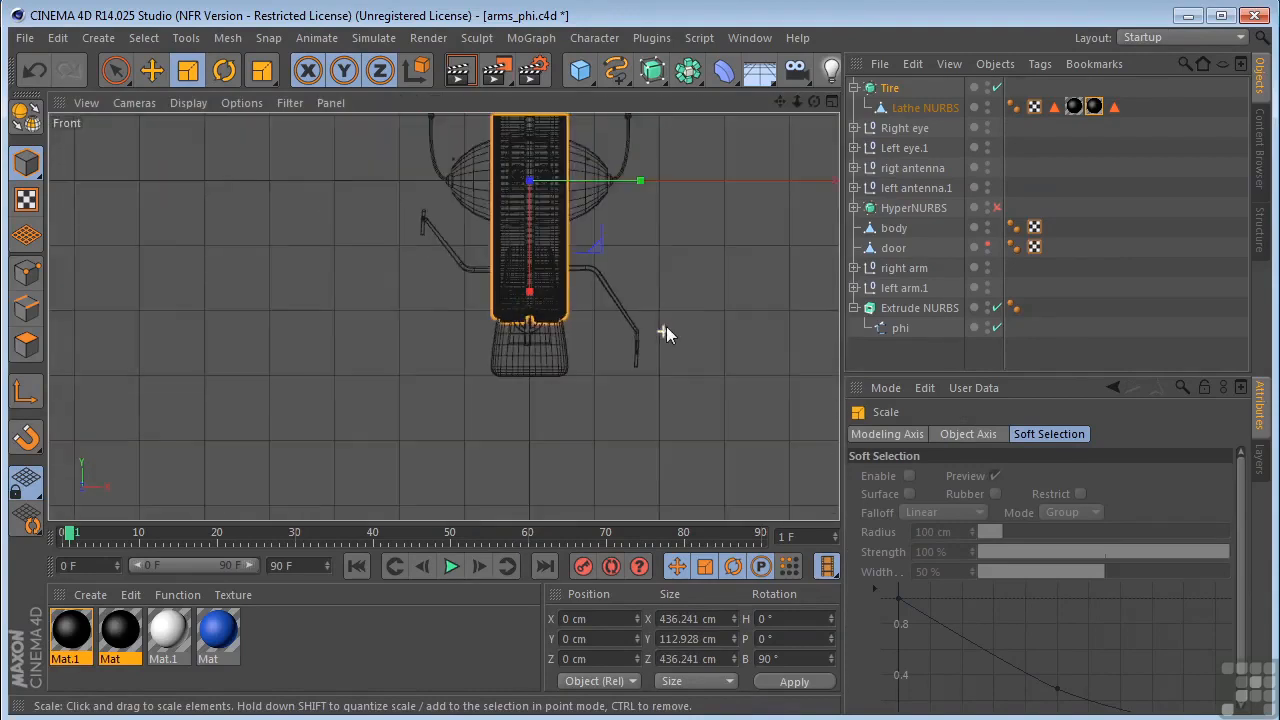
{"action": "key", "text": "e"}
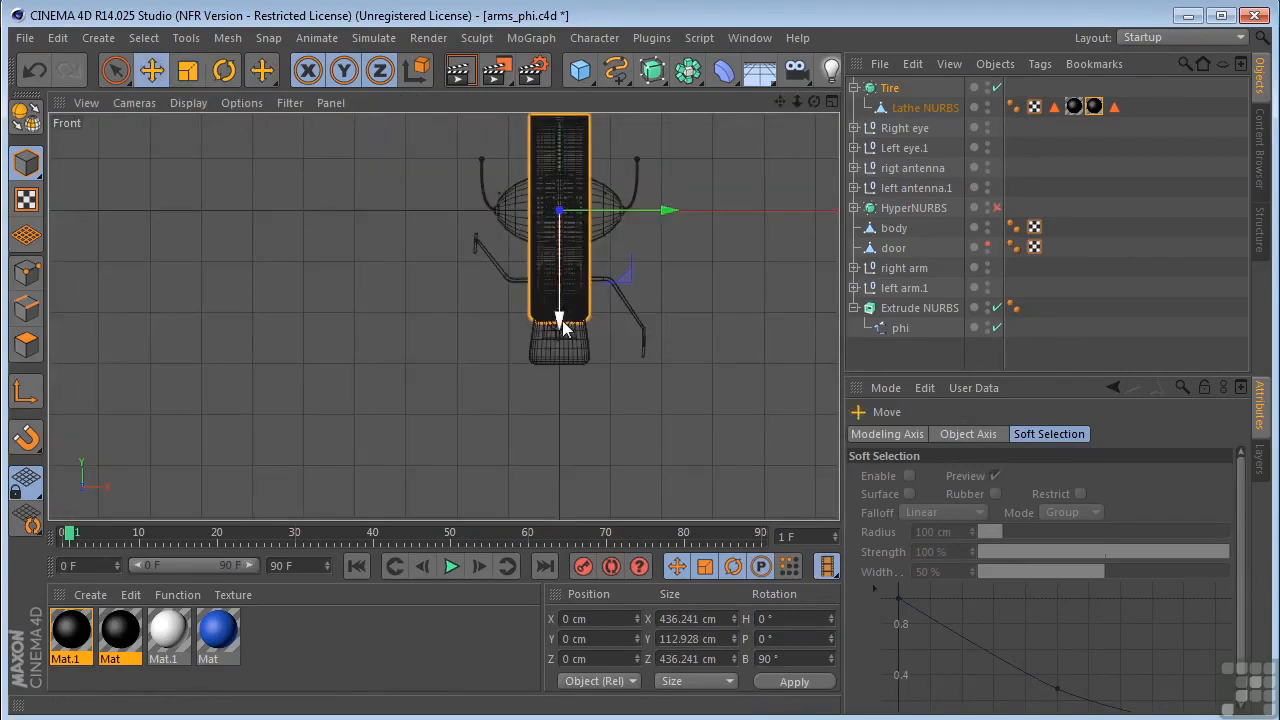
{"action": "left_click_drag", "start_coordinate": [557, 327], "coordinate": [555, 577]}
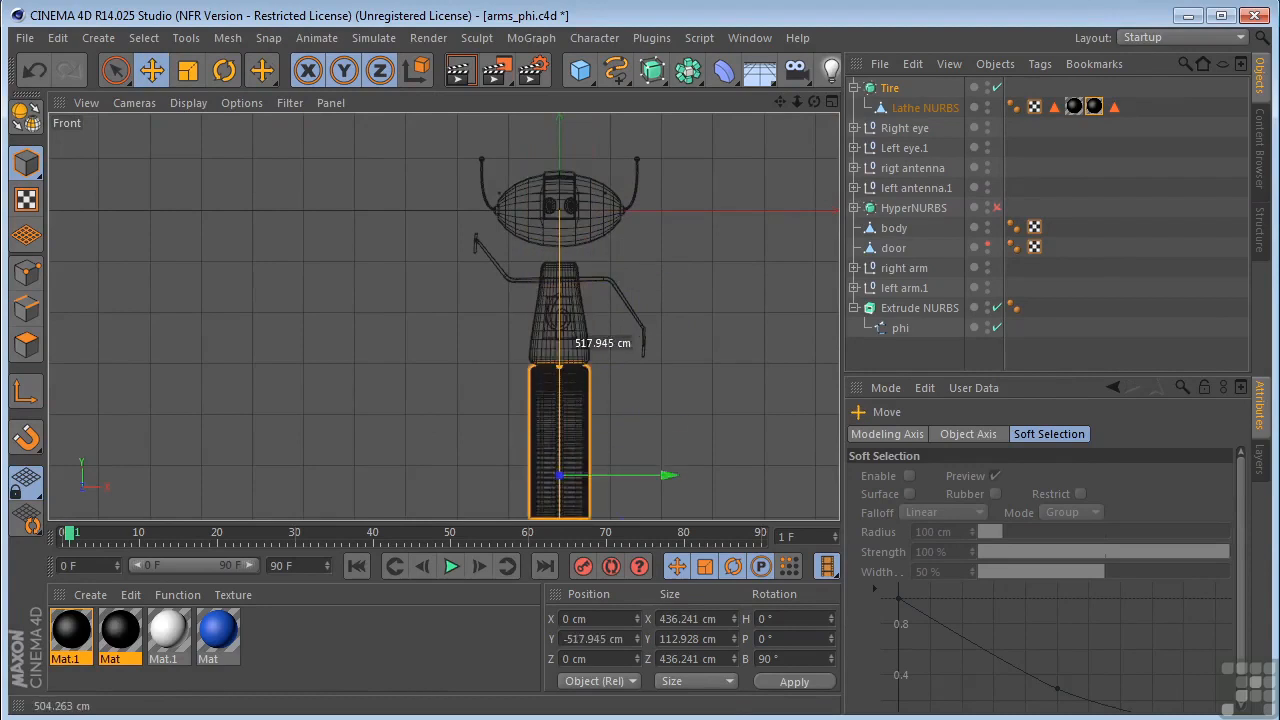
- Scale the tire down uniformly to about 298 cm in diameter and return to the four-view layout
{"action": "scroll", "coordinate": [700, 223], "scroll_direction": "down", "scroll_amount": 2}
{"action": "left_click", "coordinate": [187, 70]}
{"action": "left_click_drag", "start_coordinate": [706, 318], "coordinate": [556, 410]}
{"action": "middle_click", "coordinate": [463, 287]}
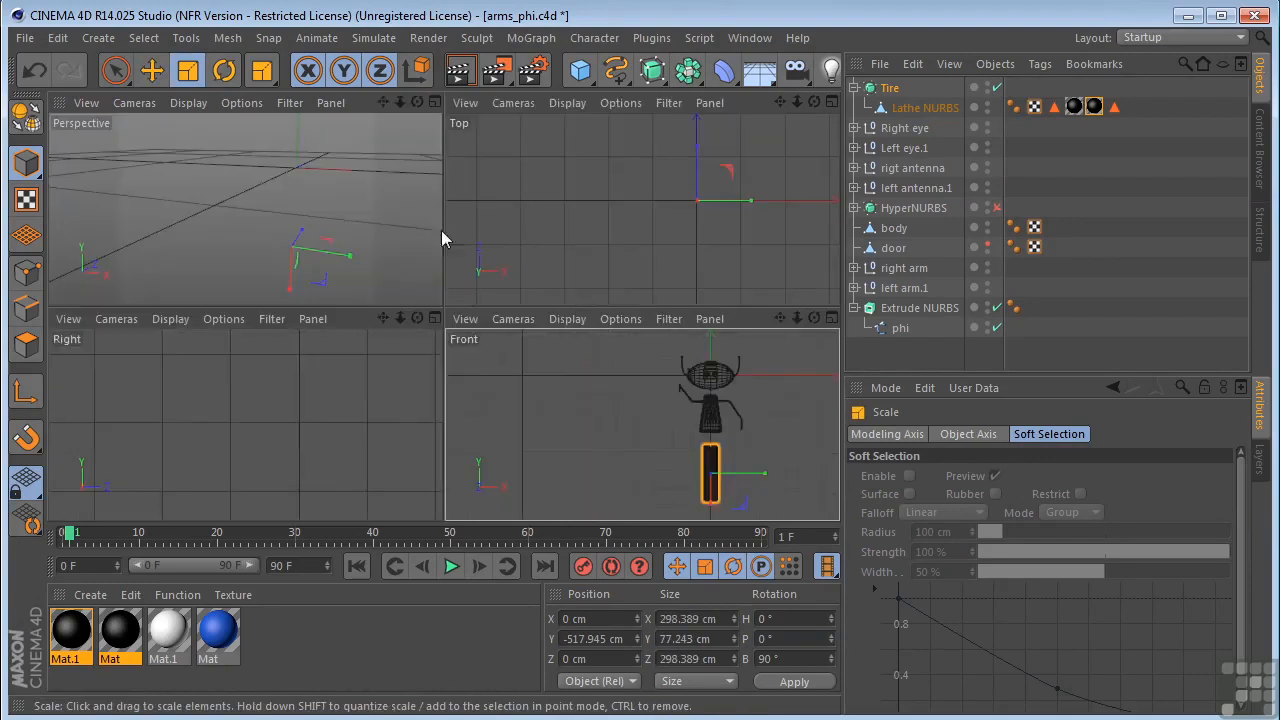
- In the enlarged Perspective view, widen the tire along its Y axis only to about 131 cm with the Scale tool
{"action": "middle_click", "coordinate": [334, 197]}
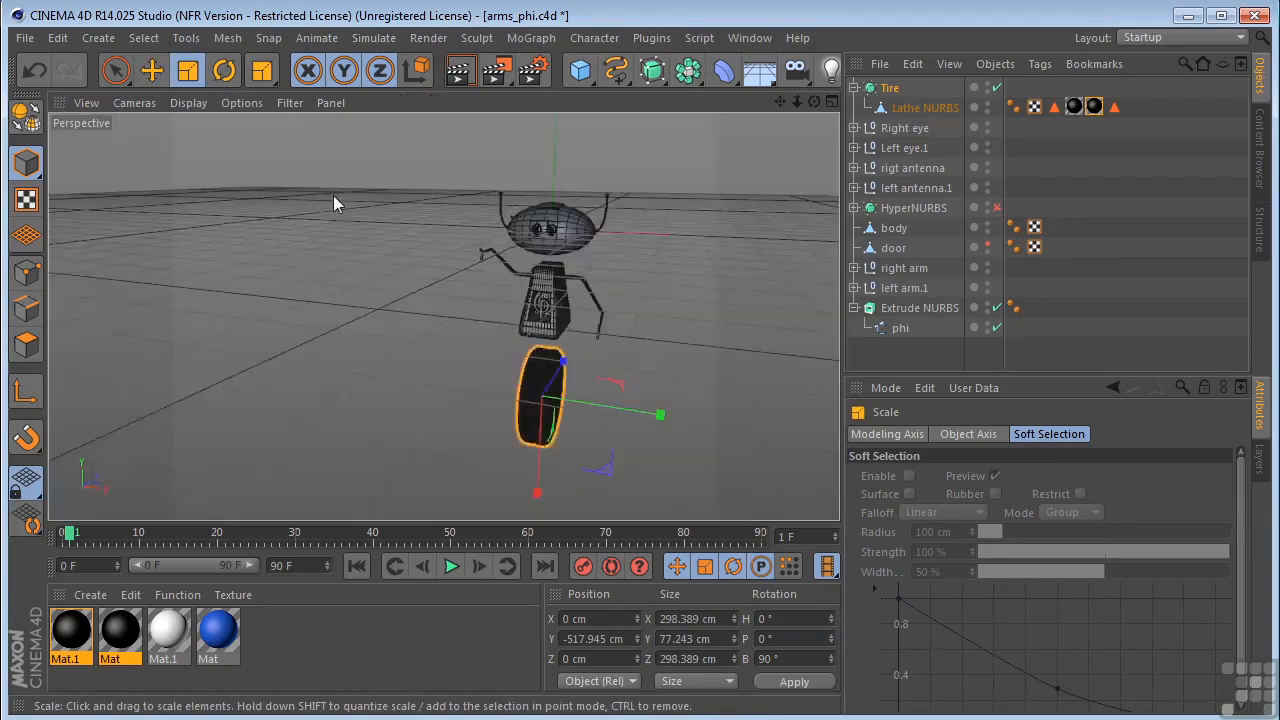
{"action": "left_click_drag", "start_coordinate": [776, 101], "coordinate": [746, 74]}
{"action": "scroll", "coordinate": [664, 198], "scroll_direction": "up", "scroll_amount": 3}
{"action": "scroll", "coordinate": [674, 197], "scroll_direction": "up", "scroll_amount": 2}
{"action": "mouse_move", "coordinate": [814, 101]}
{"action": "left_mouse_down"}
{"action": "mouse_move", "coordinate": [777, 106]}
{"action": "mouse_move", "coordinate": [790, 84]}
{"action": "mouse_move", "coordinate": [772, 70]}
{"action": "mouse_move", "coordinate": [822, 82]}
{"action": "left_mouse_up"}
{"action": "left_click_drag", "start_coordinate": [582, 438], "coordinate": [665, 446]}
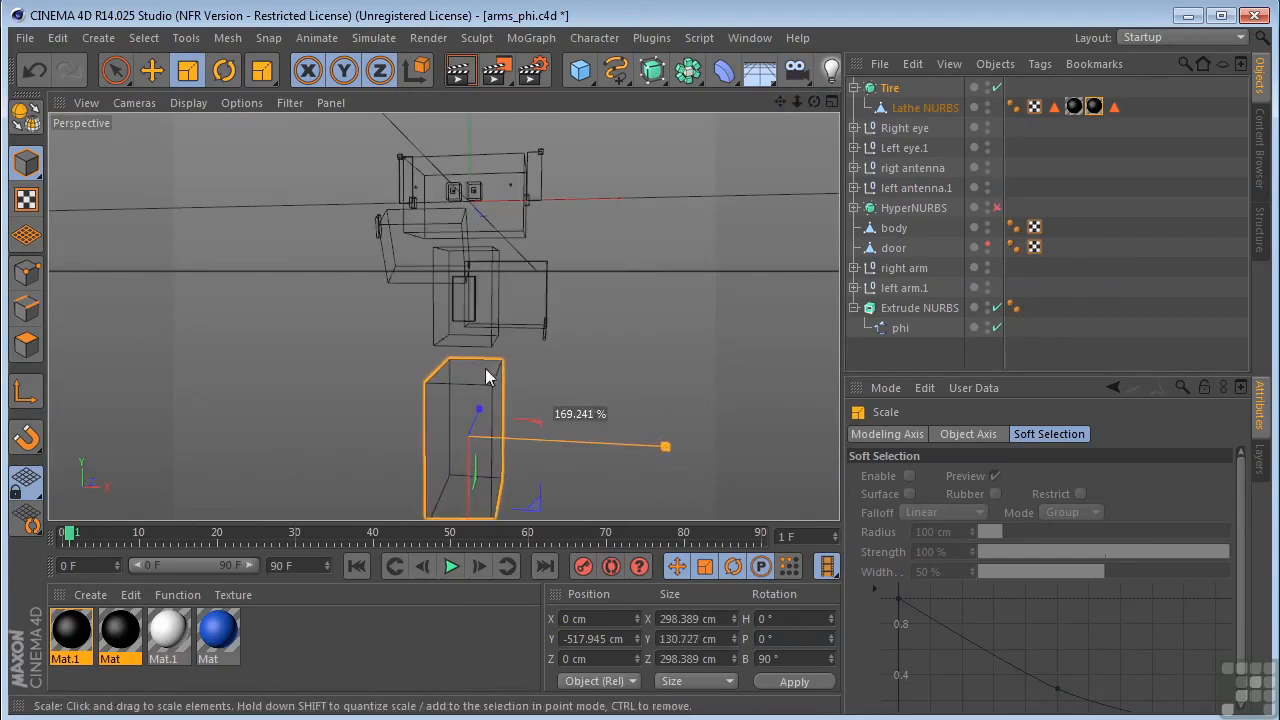
{"action": "left_click_drag", "start_coordinate": [780, 102], "coordinate": [757, 114]}
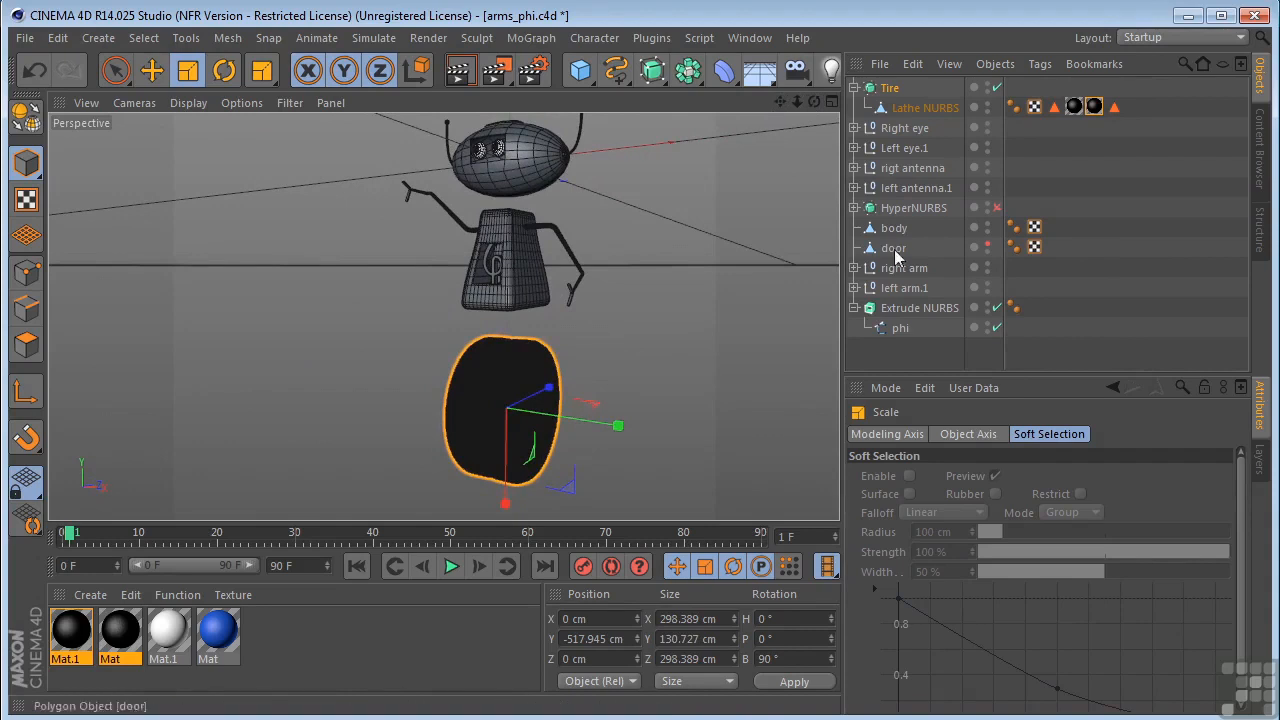
- Enable the existing HyperNURBS object, and group Right eye and Left eye.1 under a null named Eyes
{"action": "left_click", "coordinate": [997, 208]}
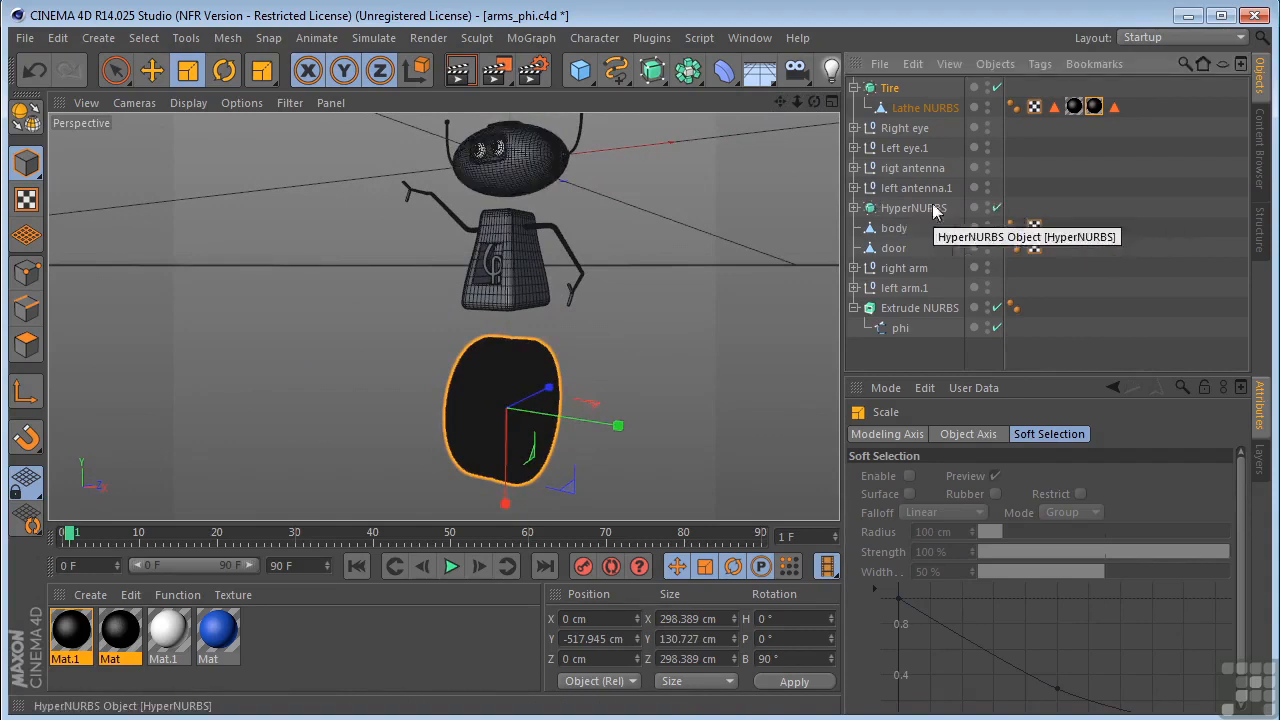
{"action": "left_click", "coordinate": [906, 131]}
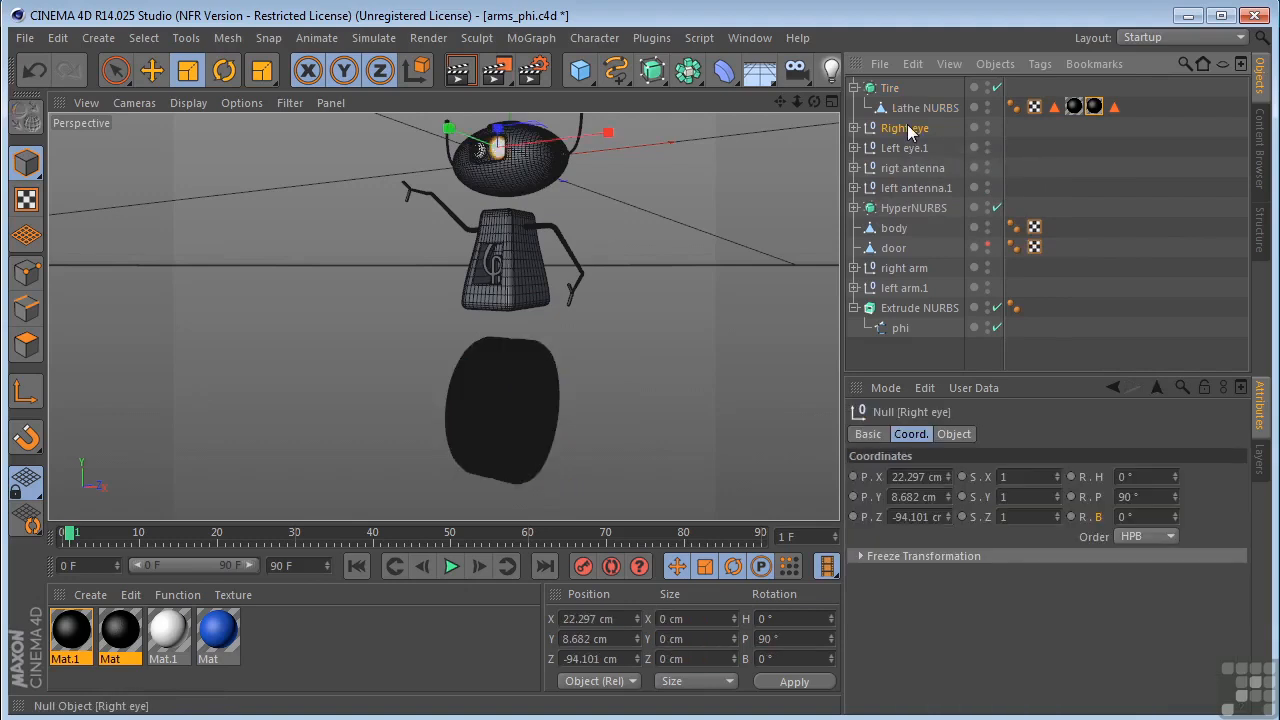
{"action": "left_click", "coordinate": [903, 149], "text": "ctrl"}
{"action": "key", "text": "alt+g"}
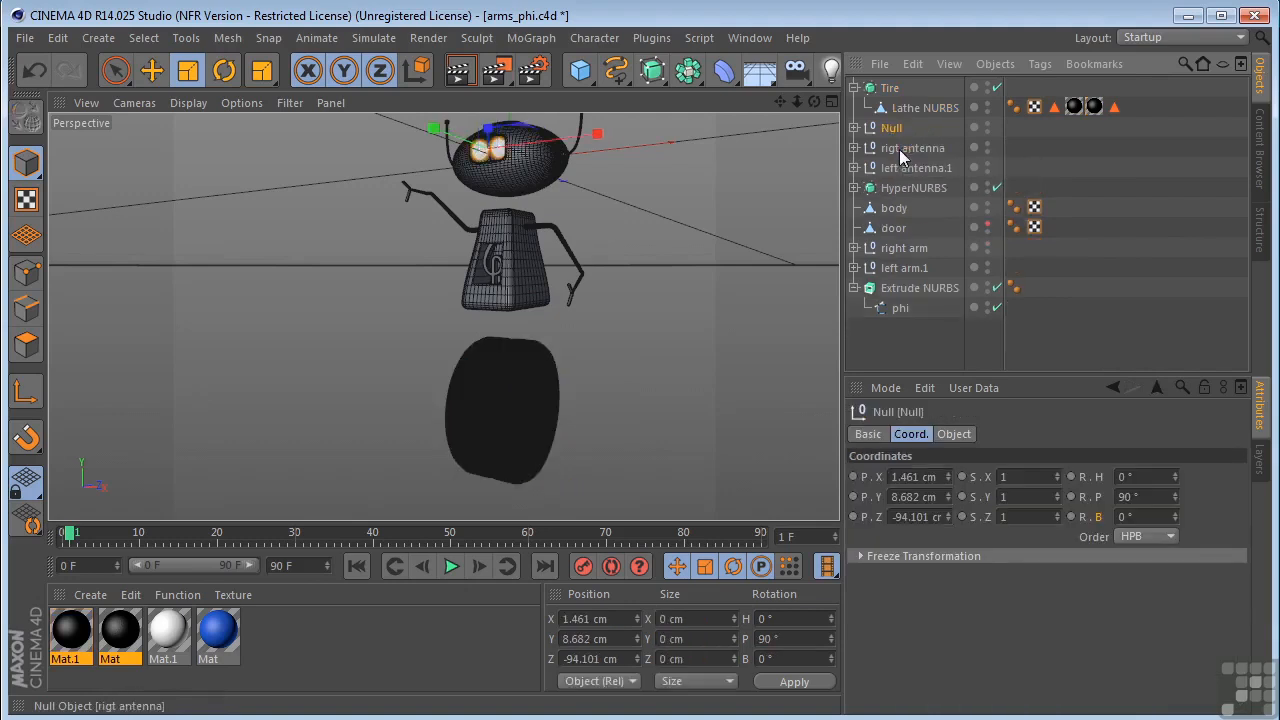
{"action": "double_click", "coordinate": [896, 128]}
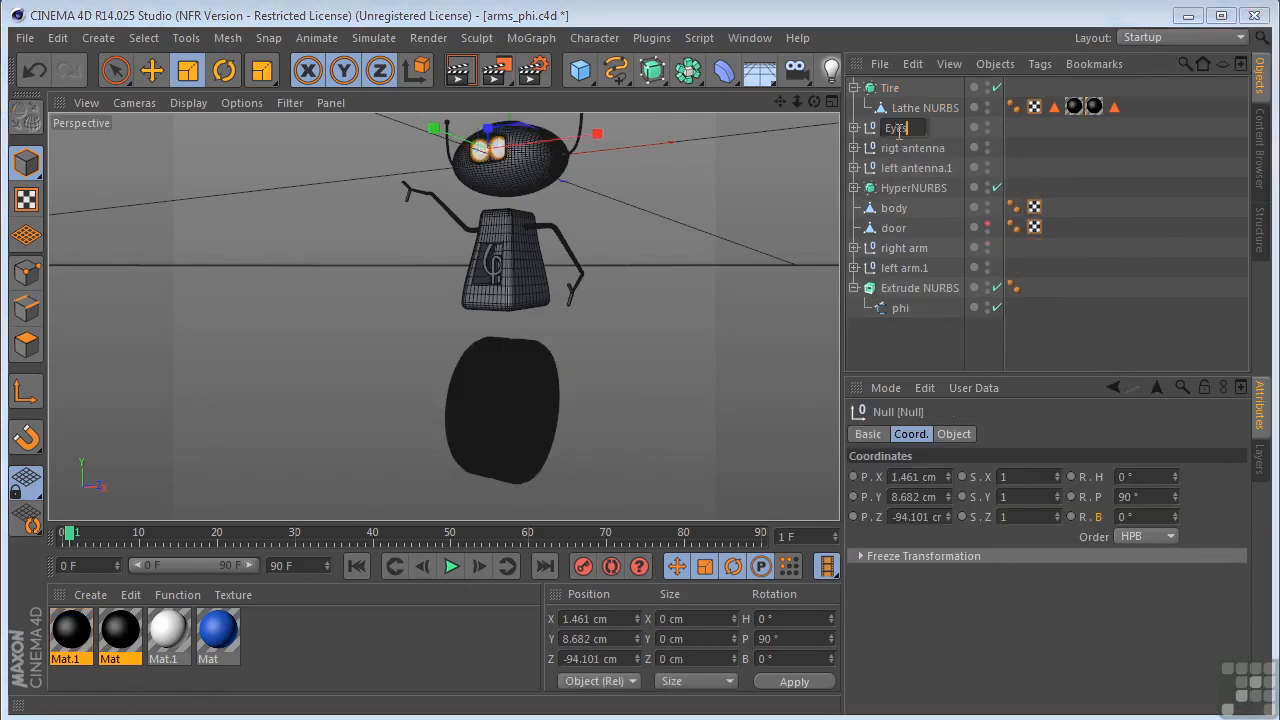
{"action": "type", "text": "Eyes"}
{"action": "key", "text": "Return"}
- Add a new HyperNURBS object and place it inside the Eyes group above the Right eye
{"action": "left_click", "coordinate": [652, 70]}
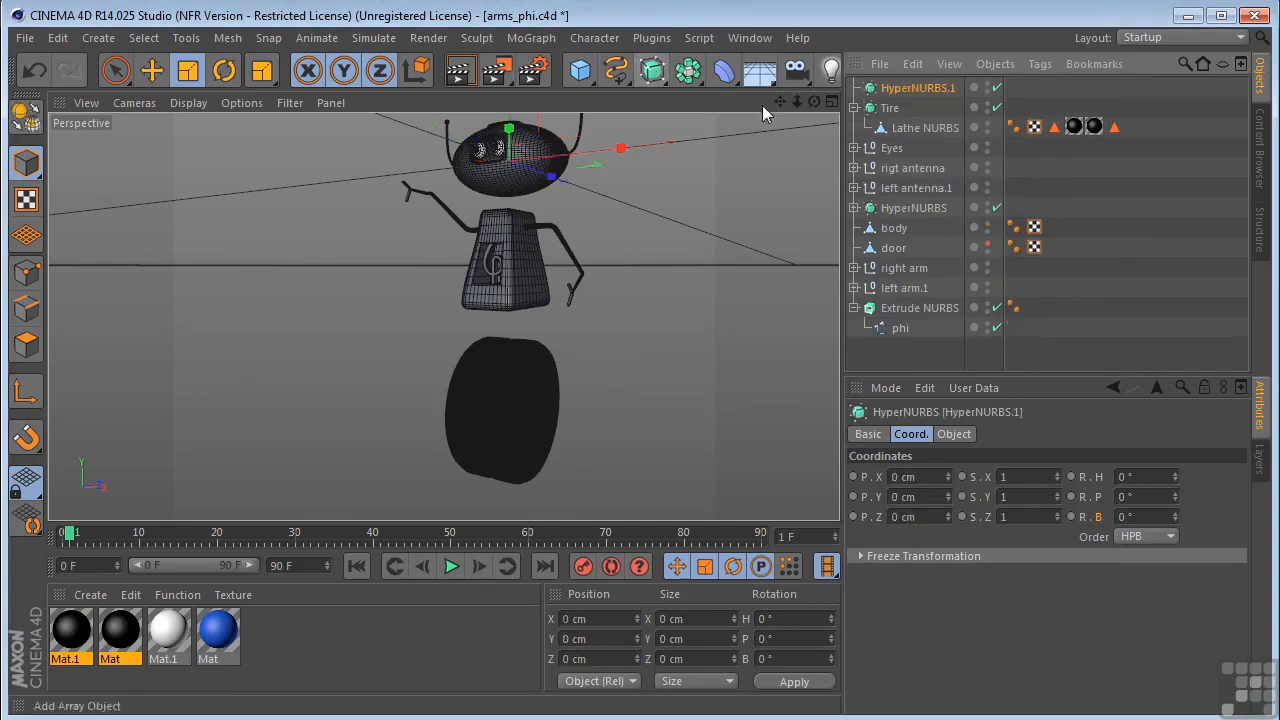
{"action": "left_click", "coordinate": [854, 148]}
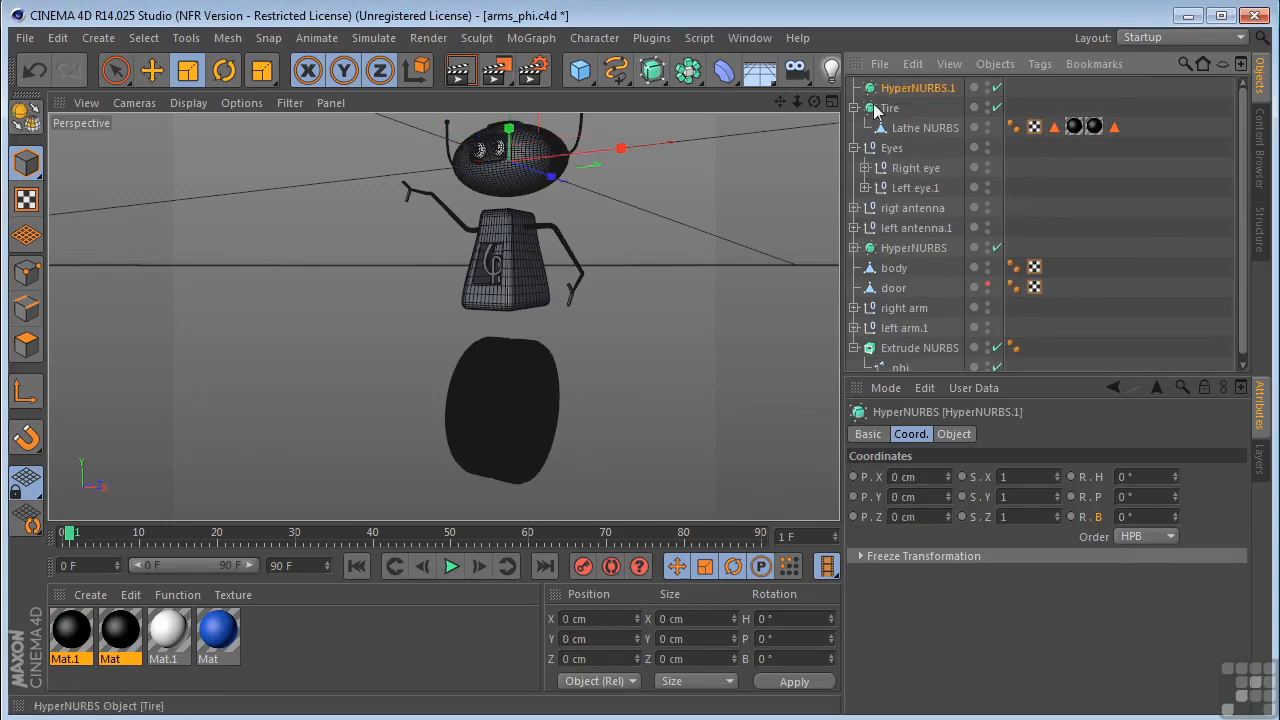
{"action": "left_click_drag", "start_coordinate": [900, 125], "coordinate": [893, 164]}
- Render the whole robot with its tire to the Picture Viewer, inspect the image down to the tire, and close the viewer
{"action": "left_click_drag", "start_coordinate": [780, 102], "coordinate": [754, 112]}
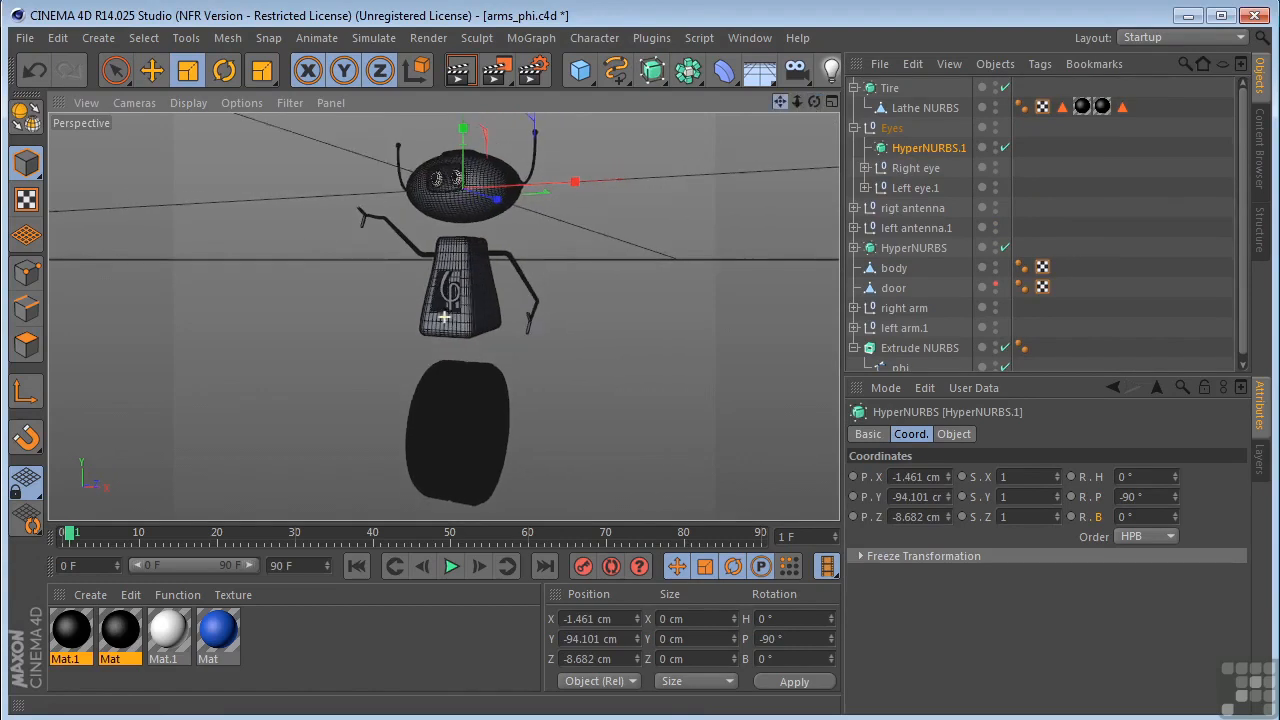
{"action": "left_click", "coordinate": [496, 70]}
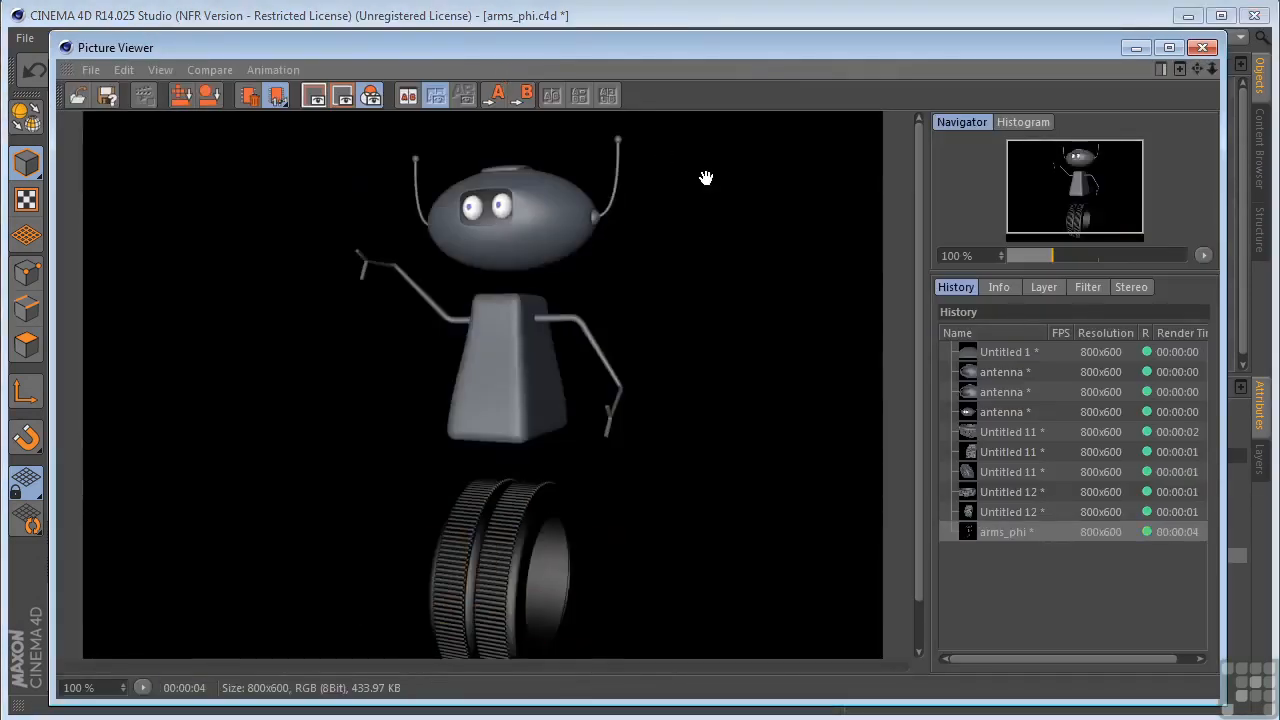
{"action": "left_click_drag", "start_coordinate": [738, 423], "coordinate": [715, 394]}
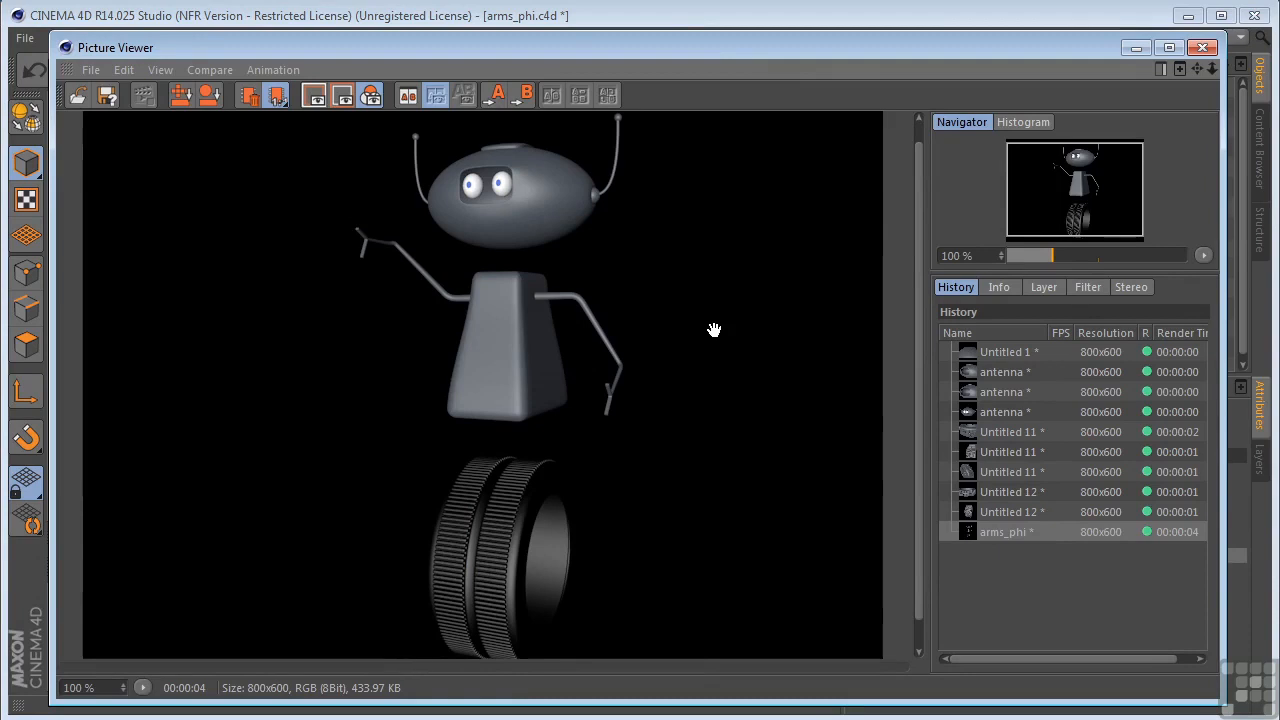
{"action": "left_click", "coordinate": [1202, 47]}
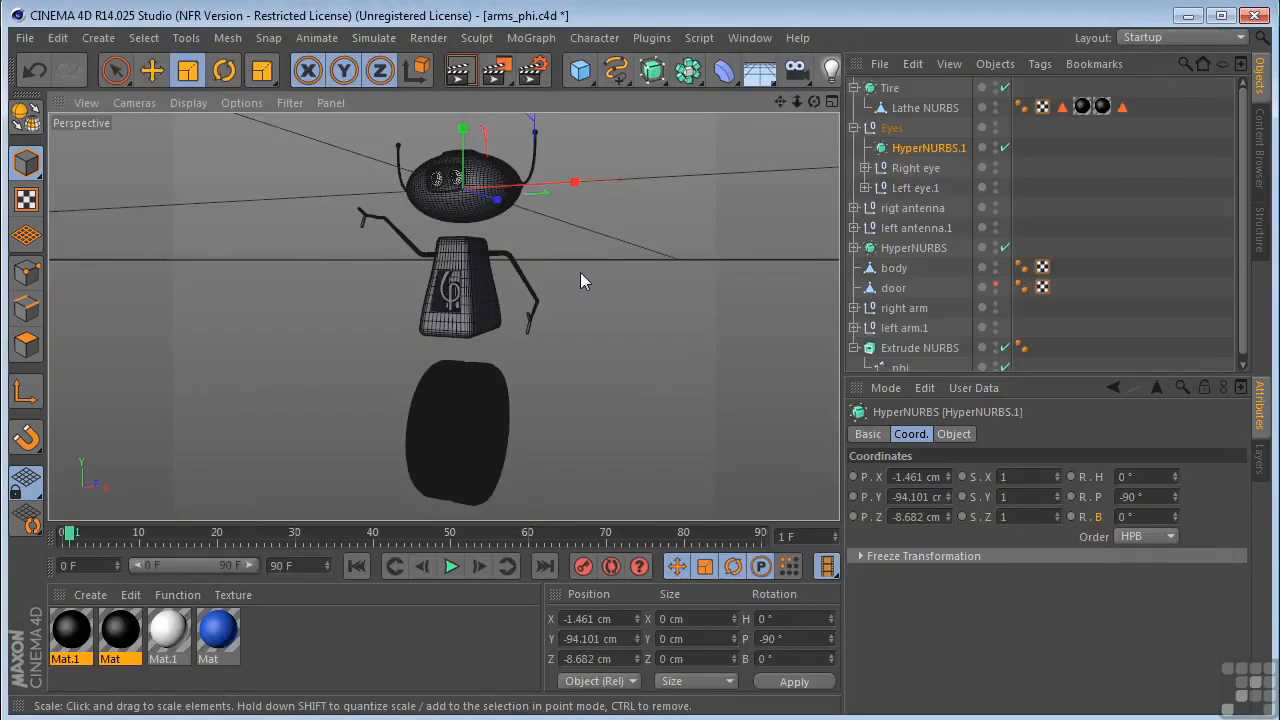